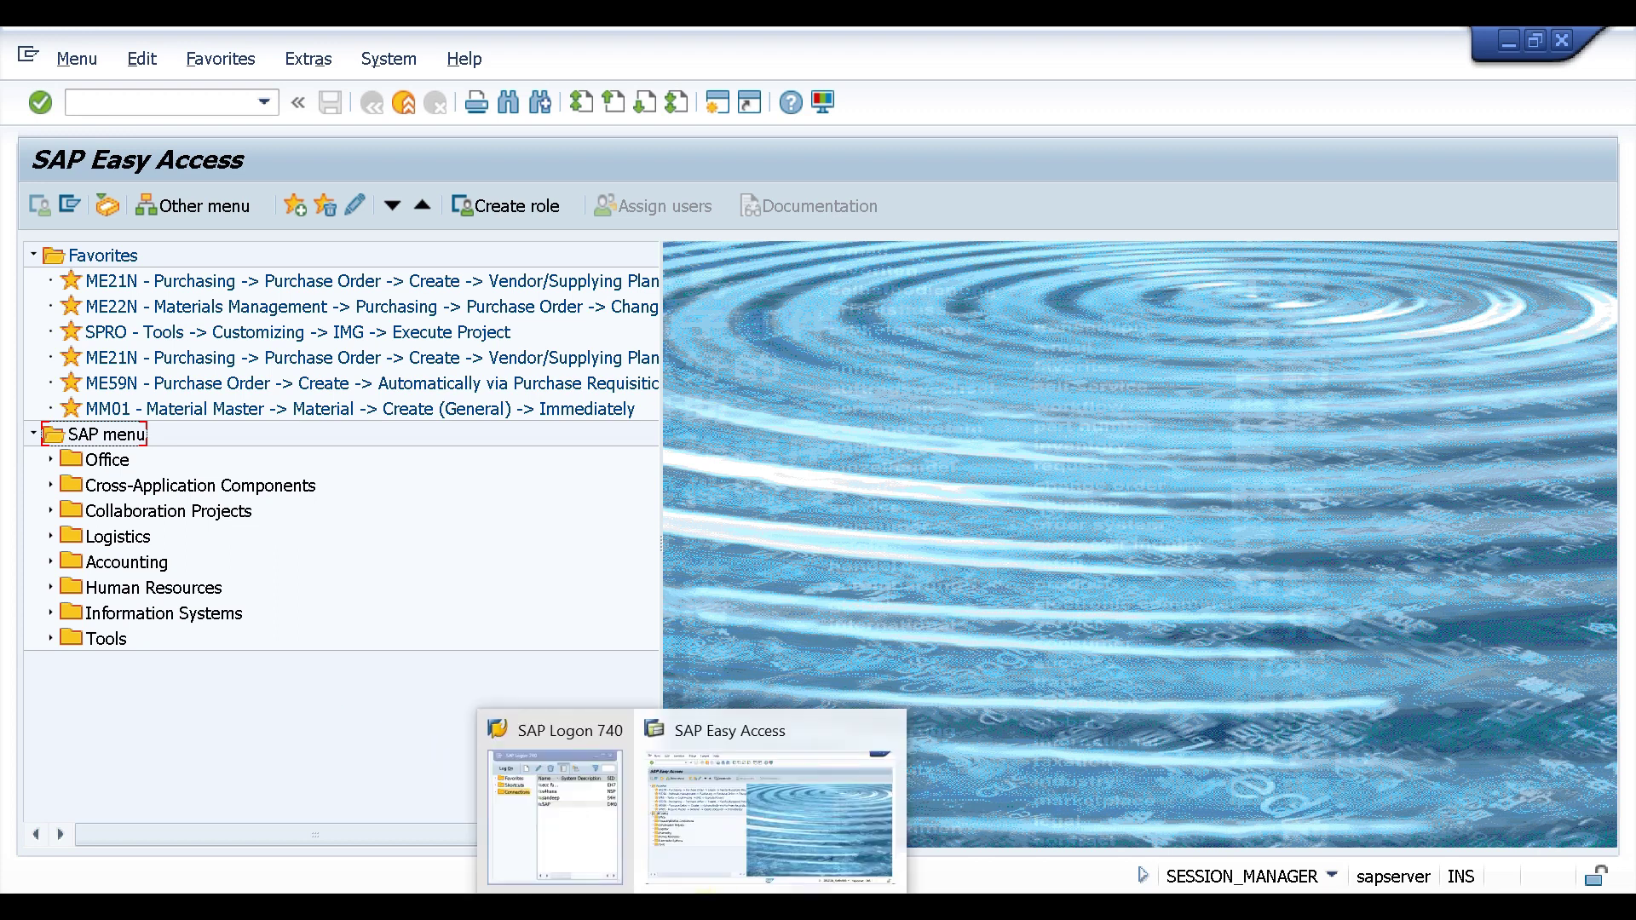
Bring the SAP Easy Access window forward and place the cursor in the command field.
left_click(712, 796)
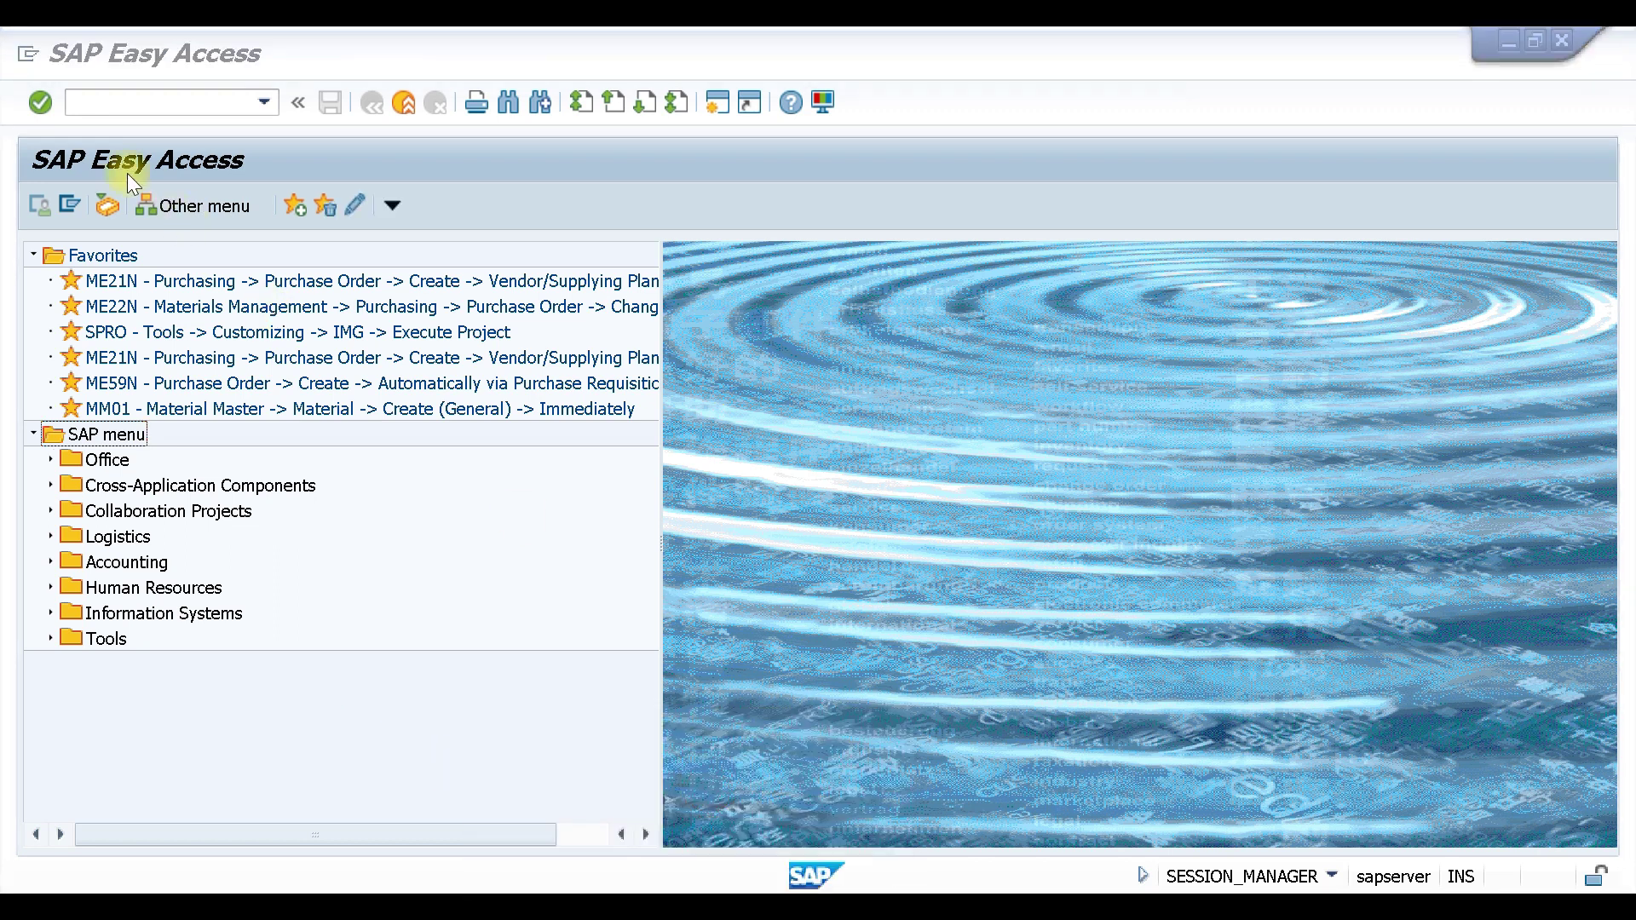
left_click(166, 104)
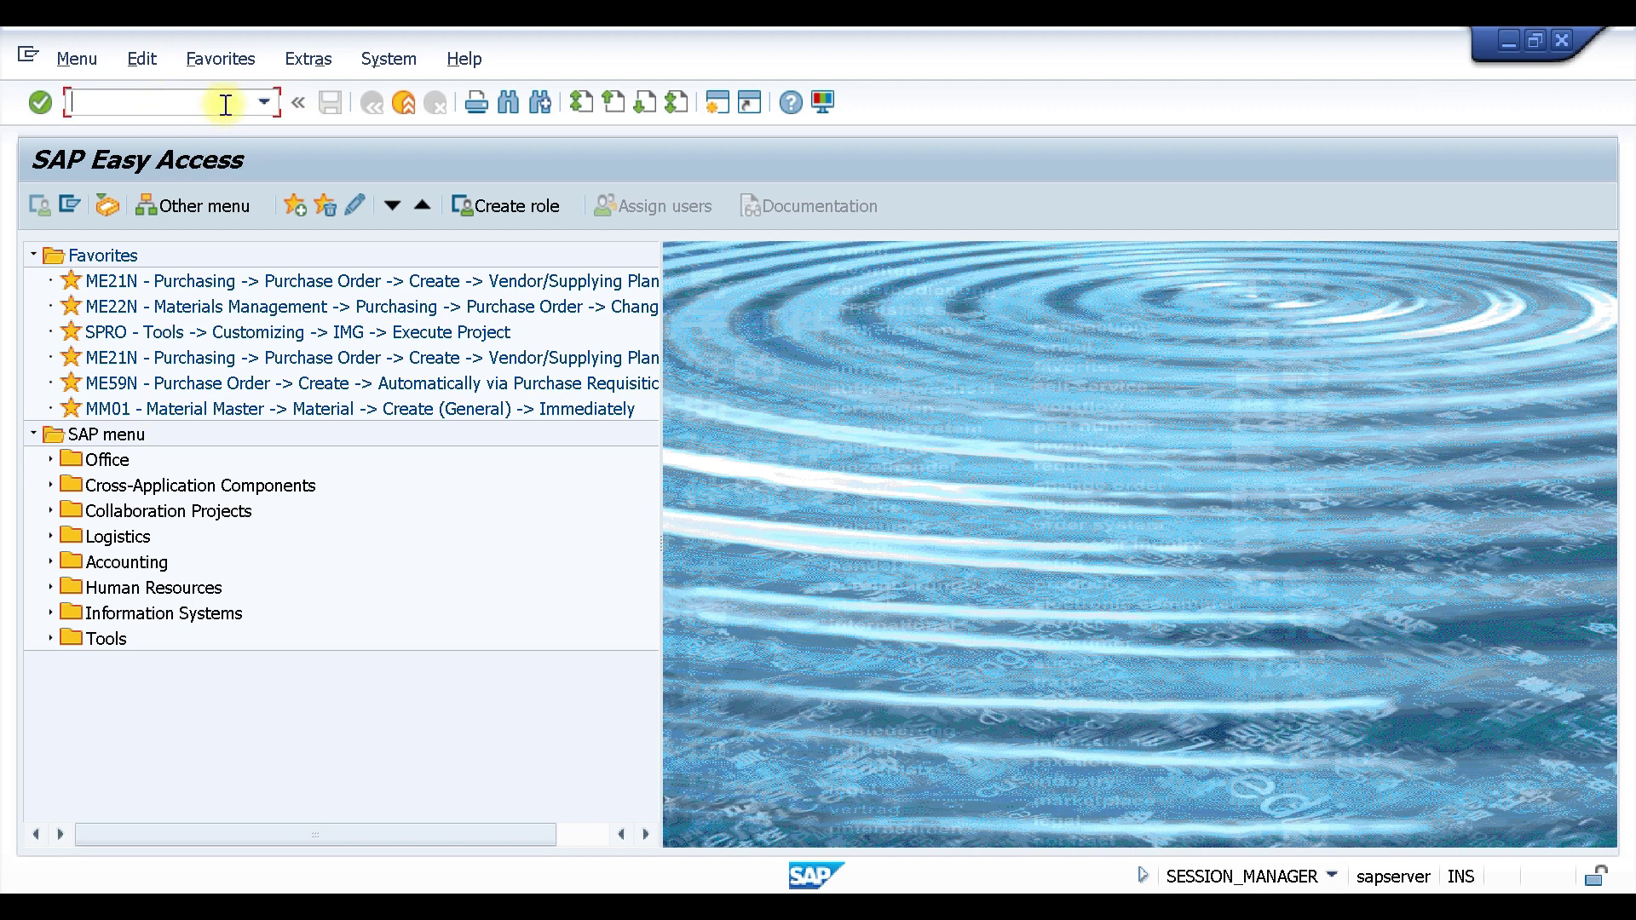
Start transaction MM01 and confirm the view selection for the new material.
type("mm01")
key("Return")
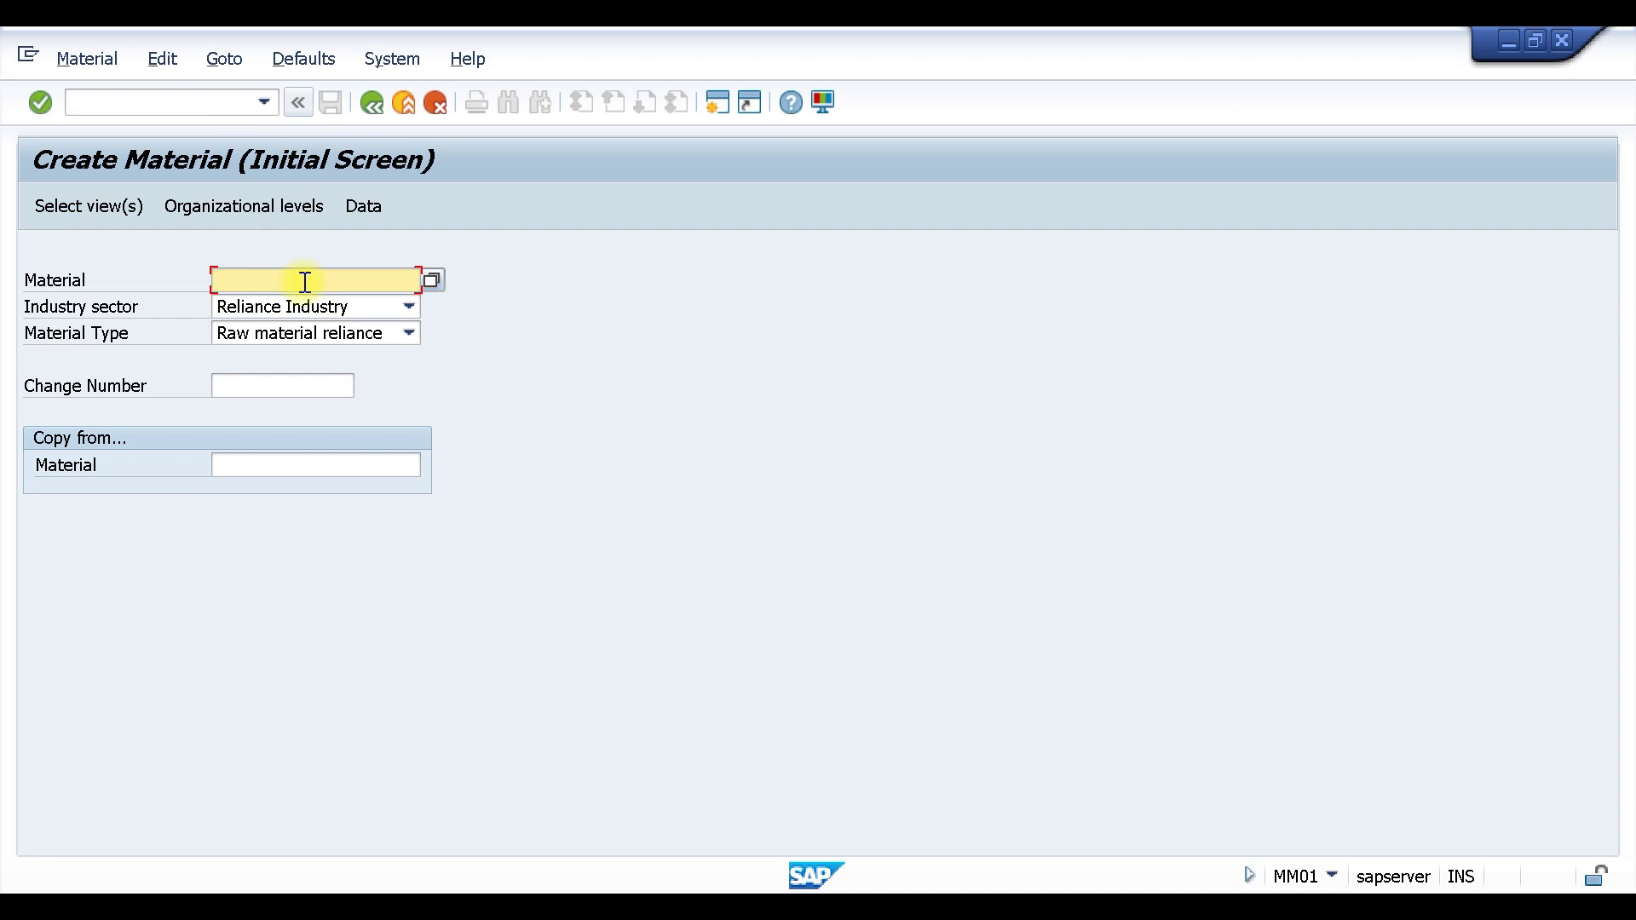
key("Return")
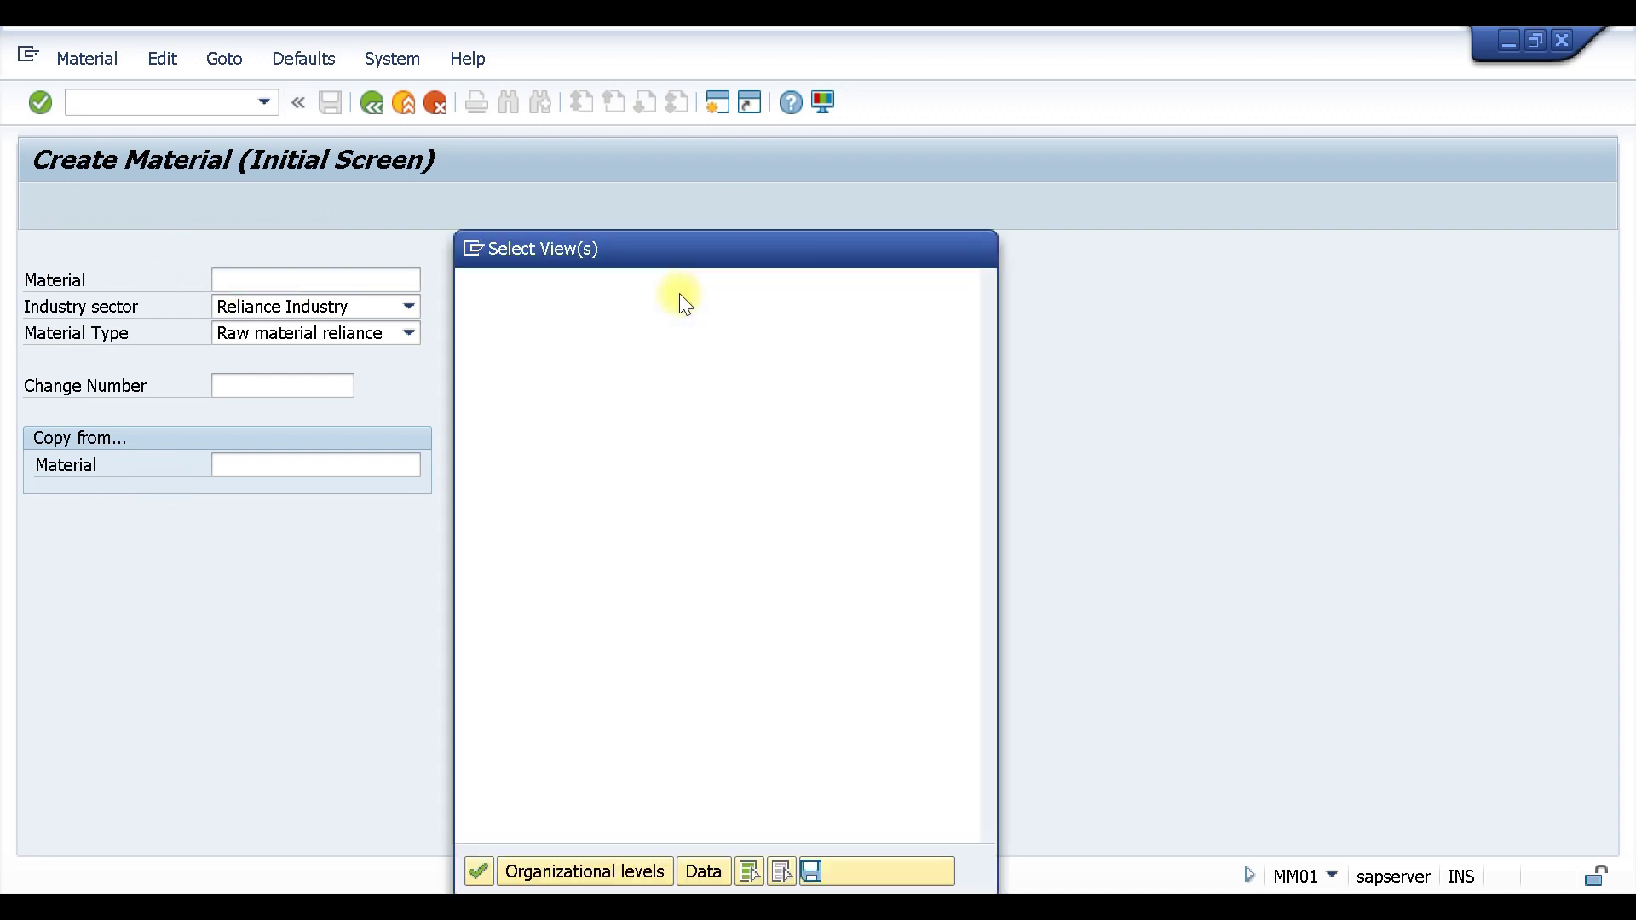
left_click(585, 871)
key("Return")
Set organizational levels to plant RP01 and storage location RM01.
left_click(487, 349)
left_click(494, 375)
left_click(484, 378)
left_click(503, 400)
left_click(813, 482)
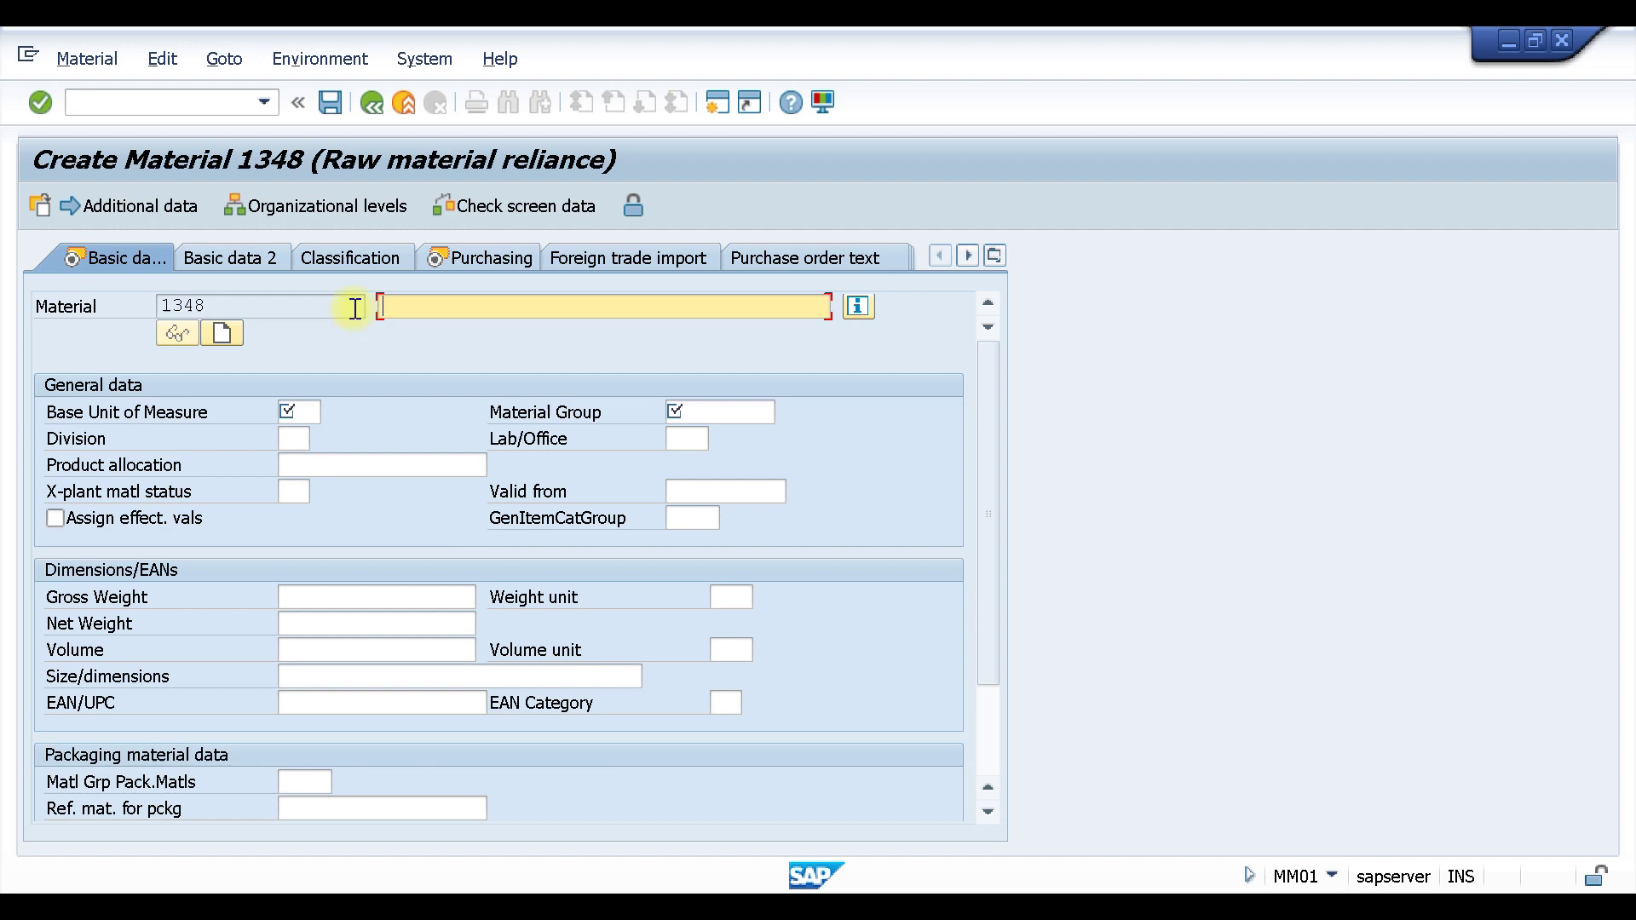
Fill basic data: description 'test val material reliance1', base unit KG, material group ZR01.
left_click(411, 307)
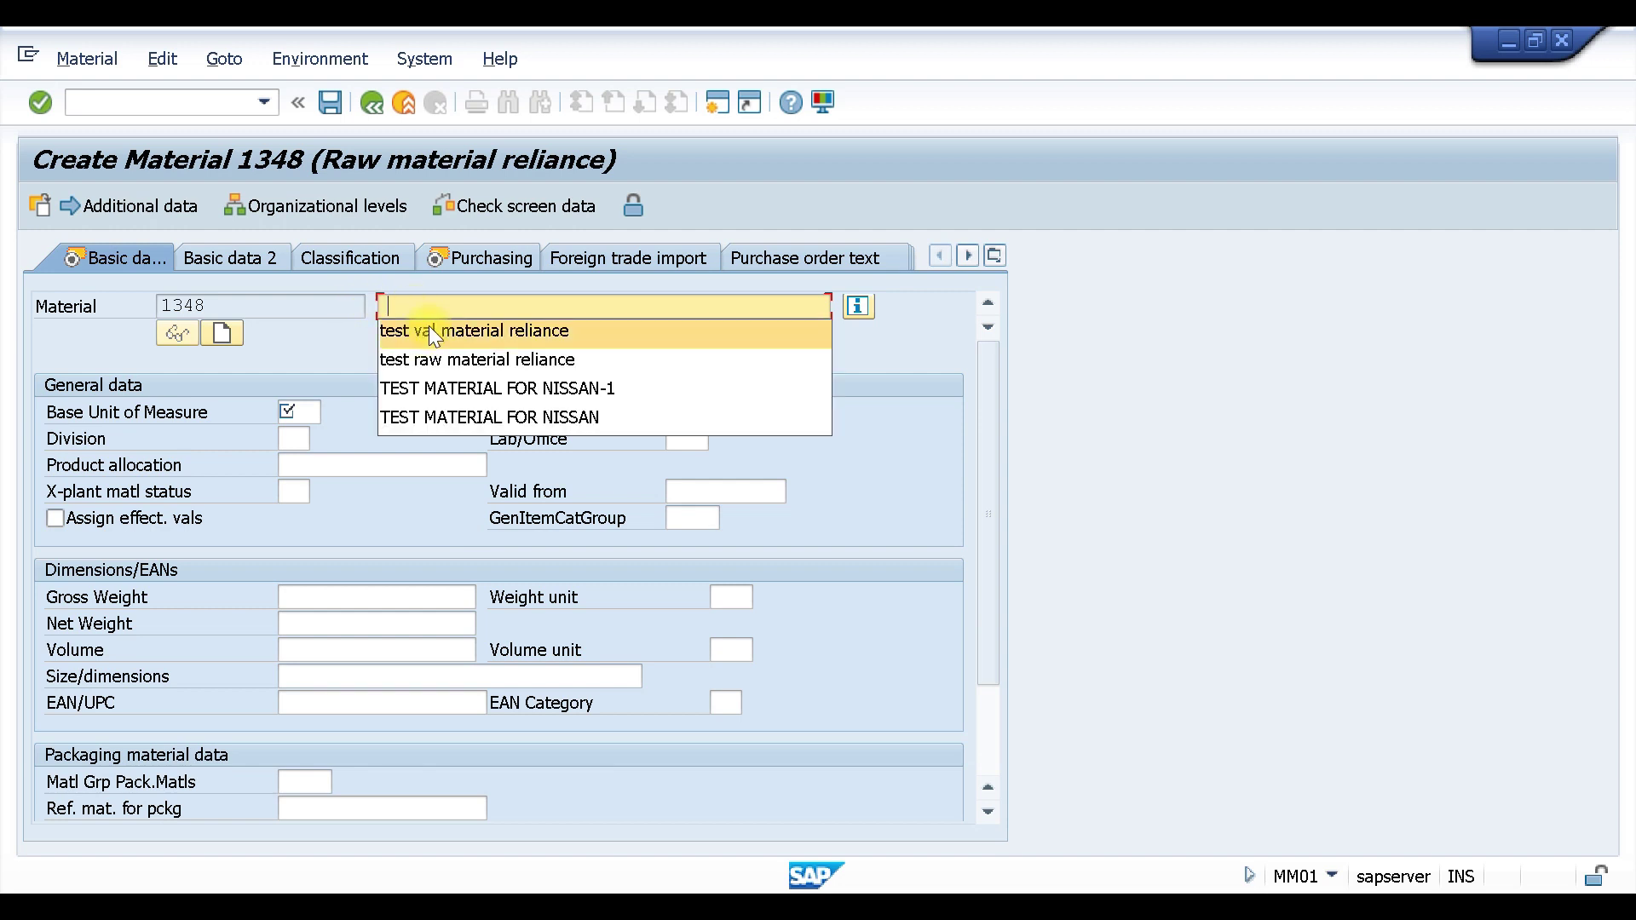
left_click(431, 330)
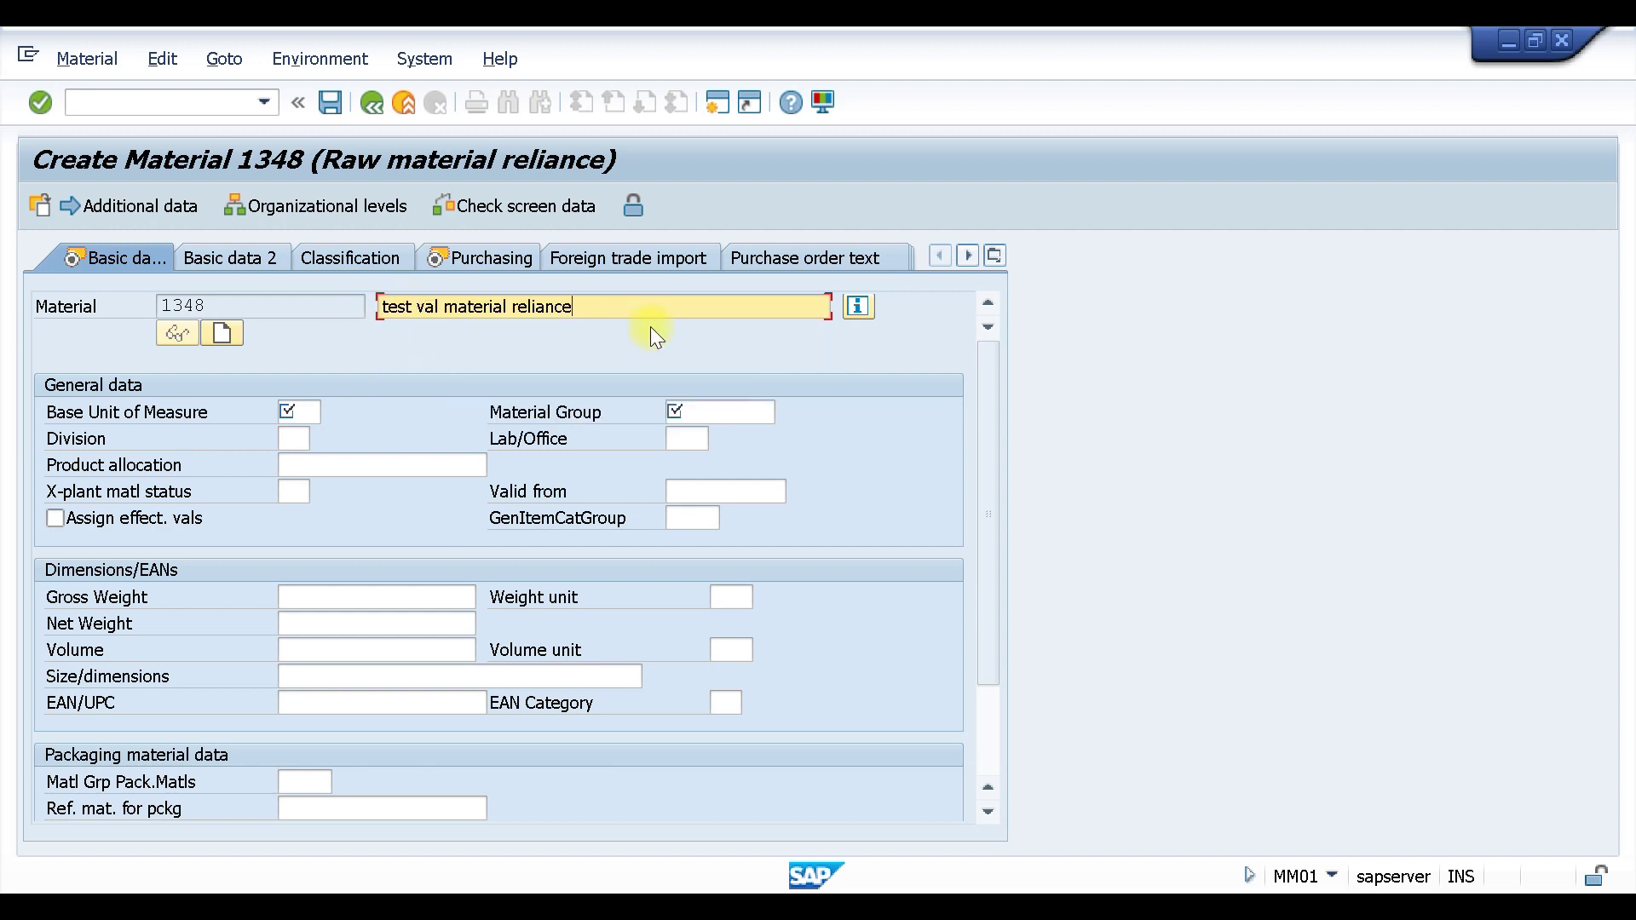
type("1")
left_click(294, 412)
left_click(298, 432)
left_click(716, 412)
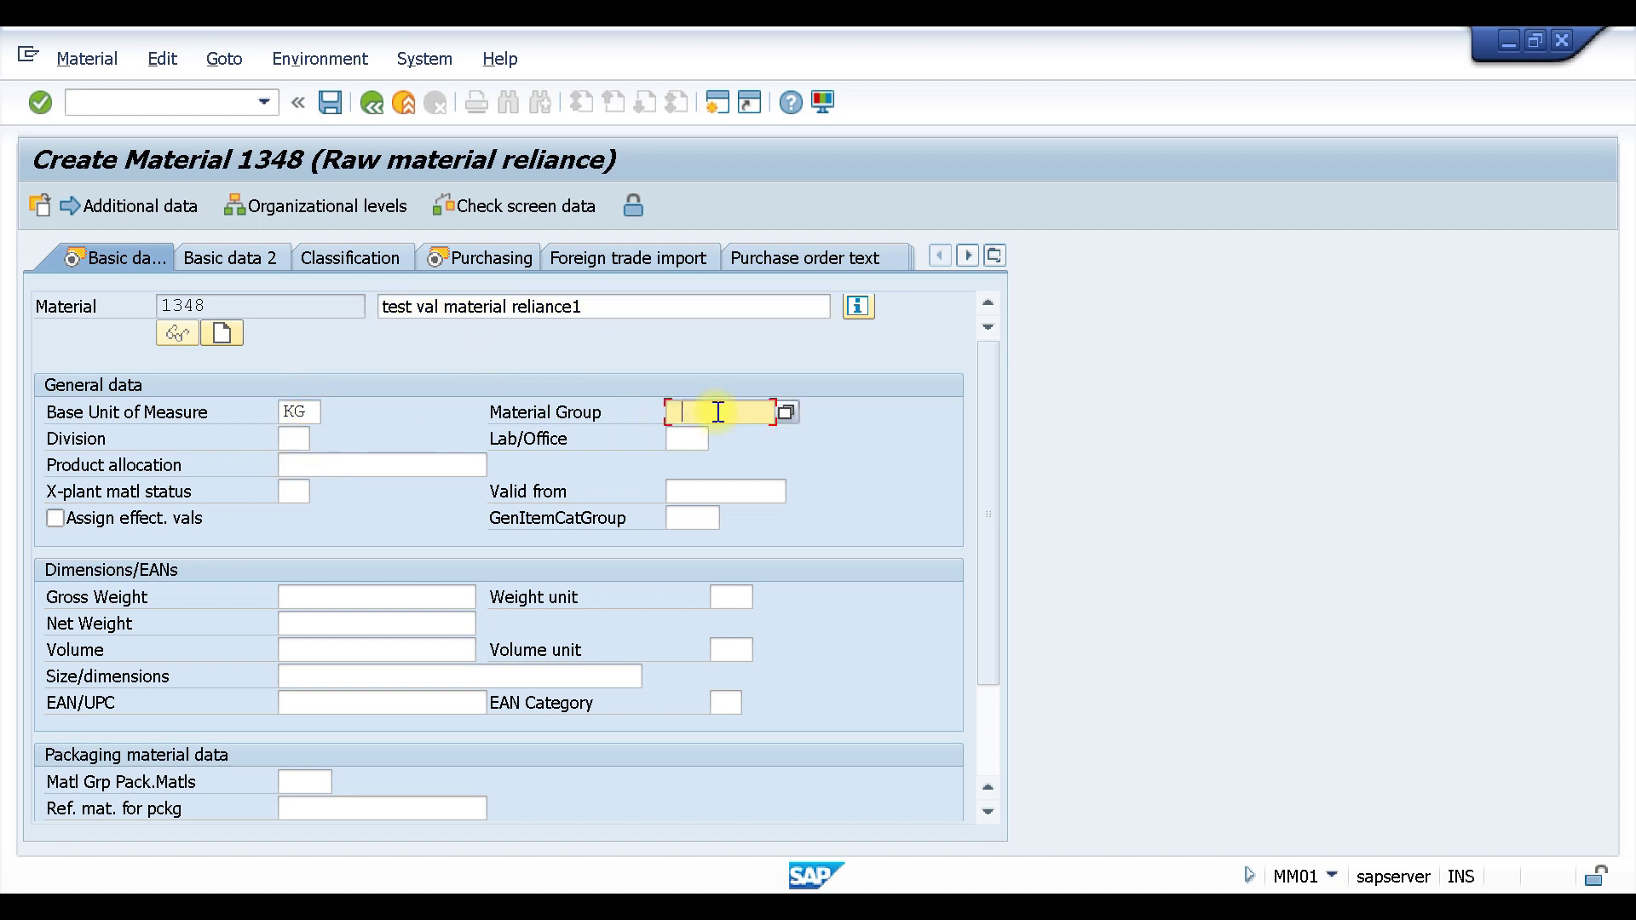
left_click(707, 435)
key("Return")
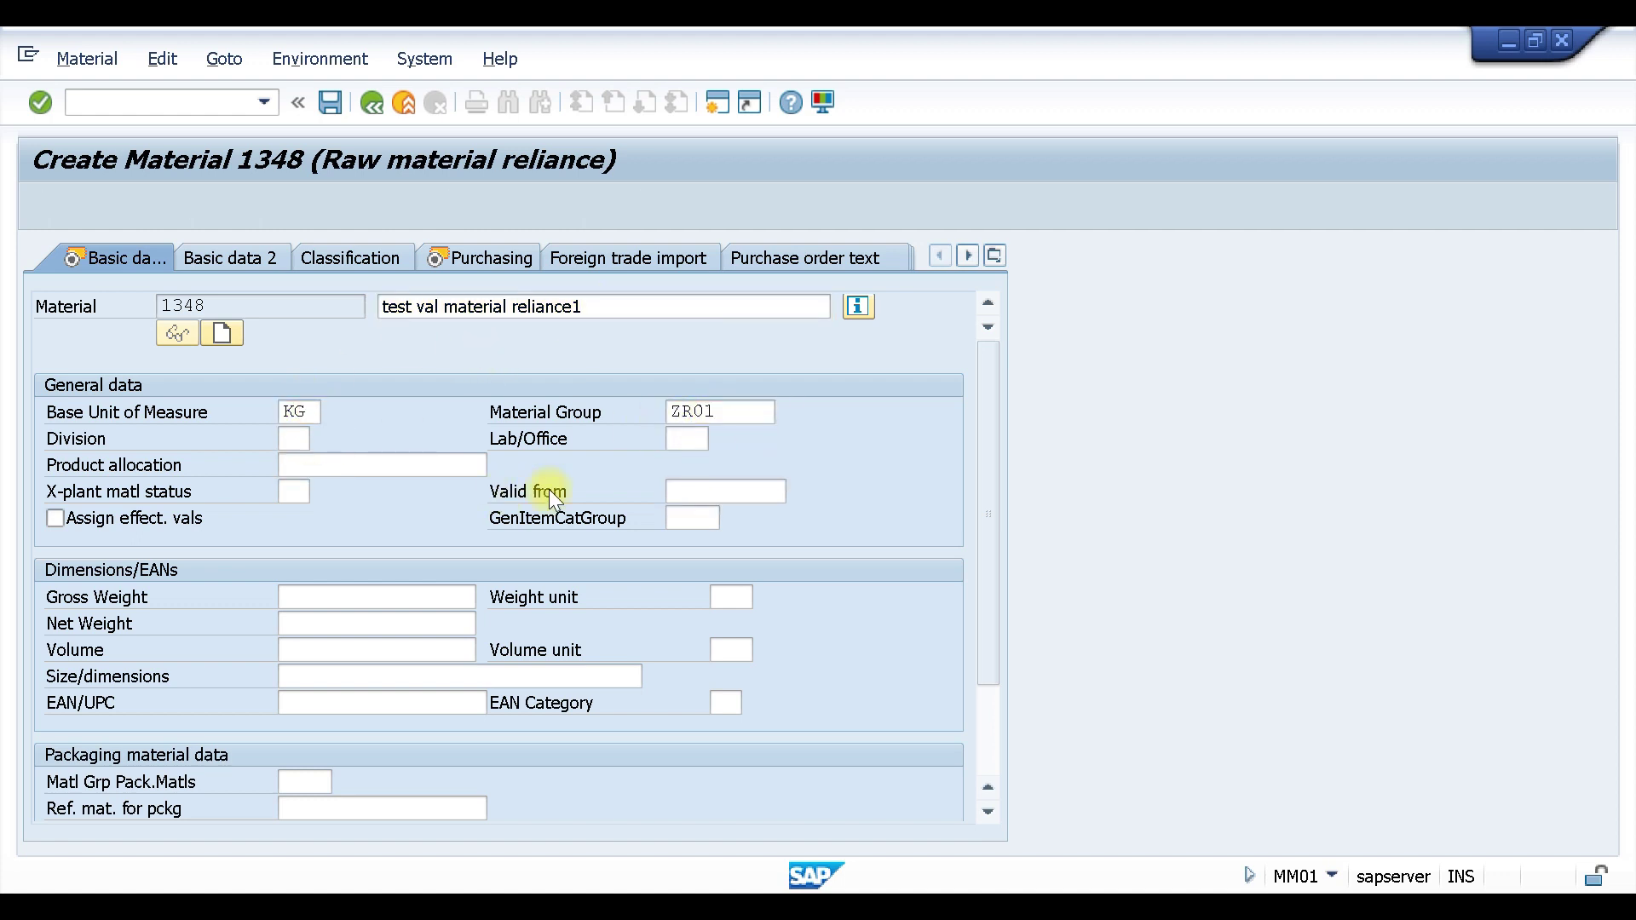
Set purchasing group ZR1 and continue through plant data to Accounting 1.
left_click(297, 464)
left_click(314, 489)
key("Return")
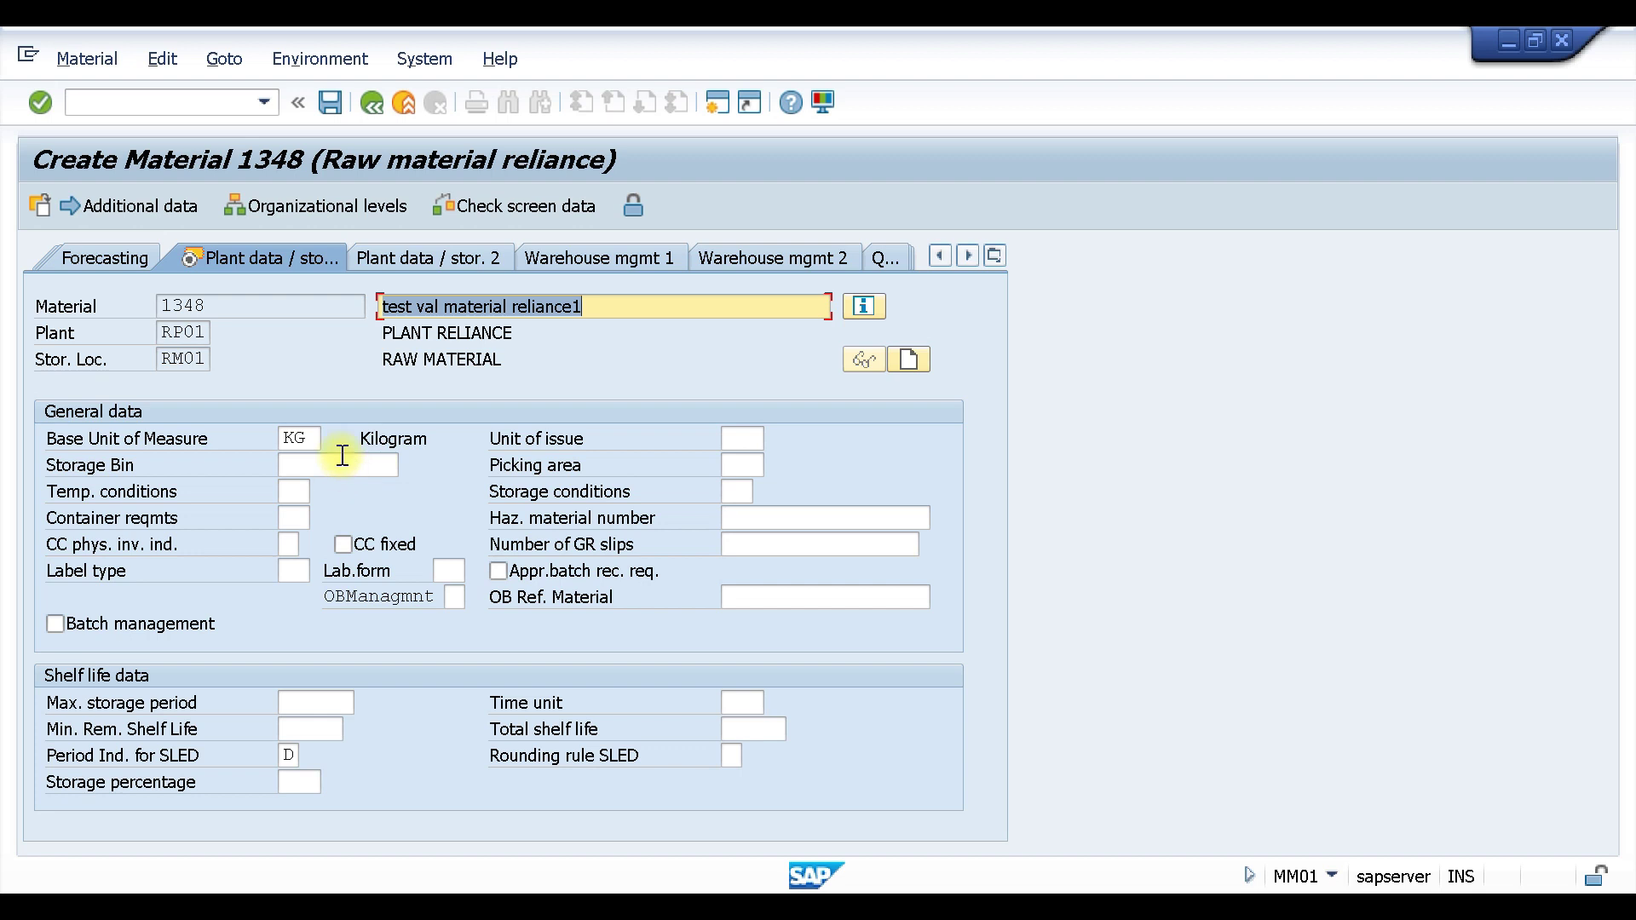
key("Return")
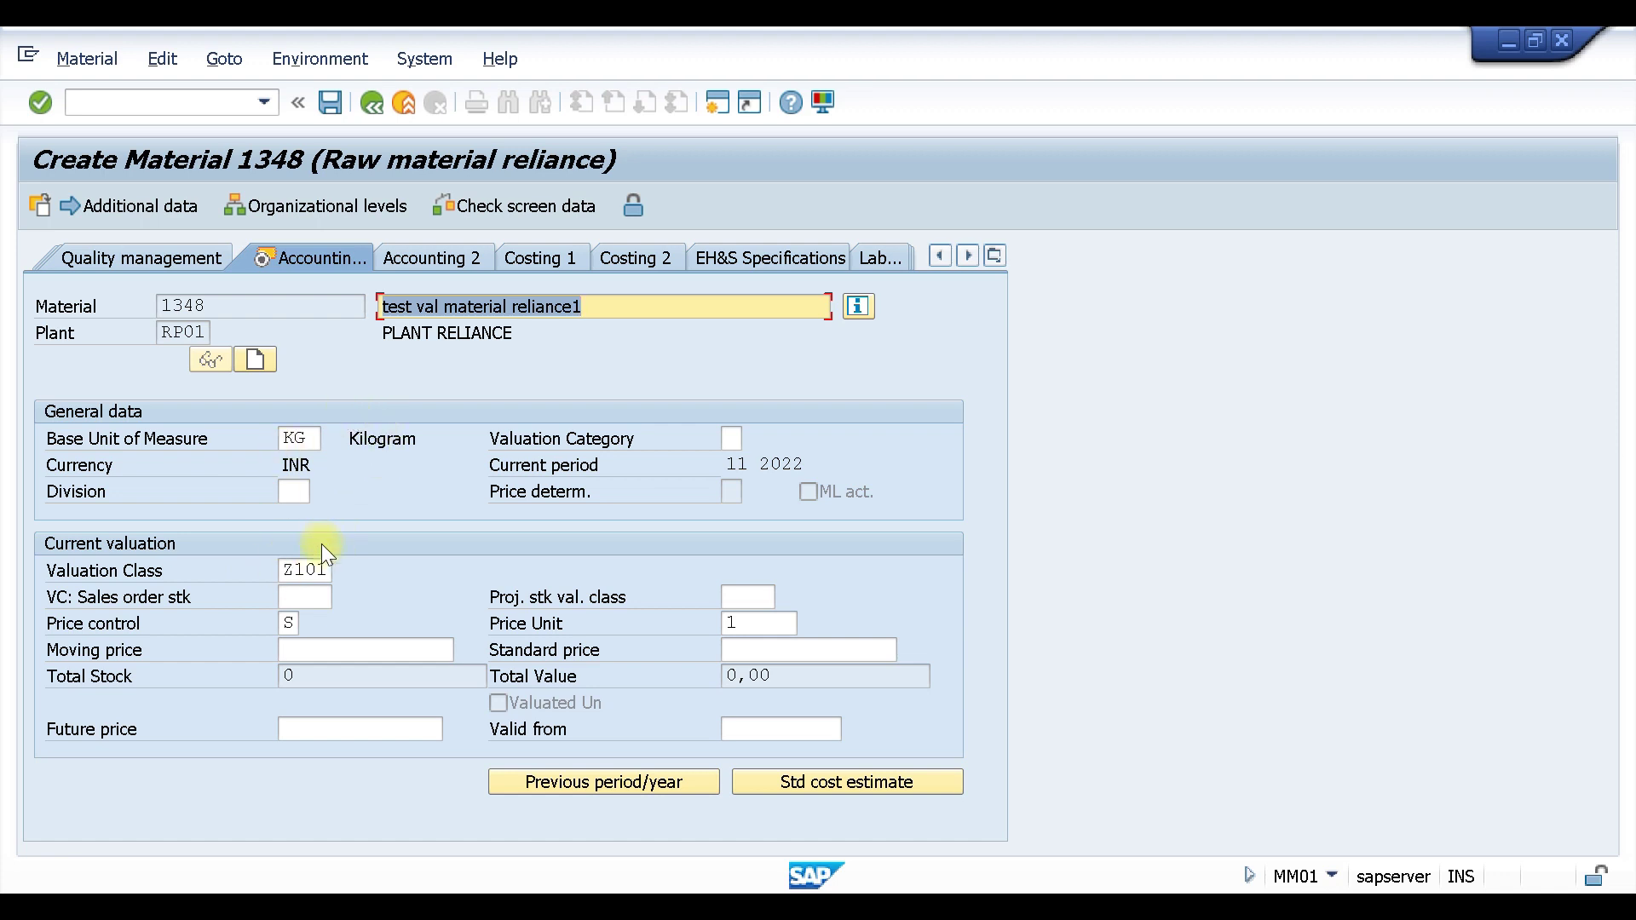
left_click(316, 570)
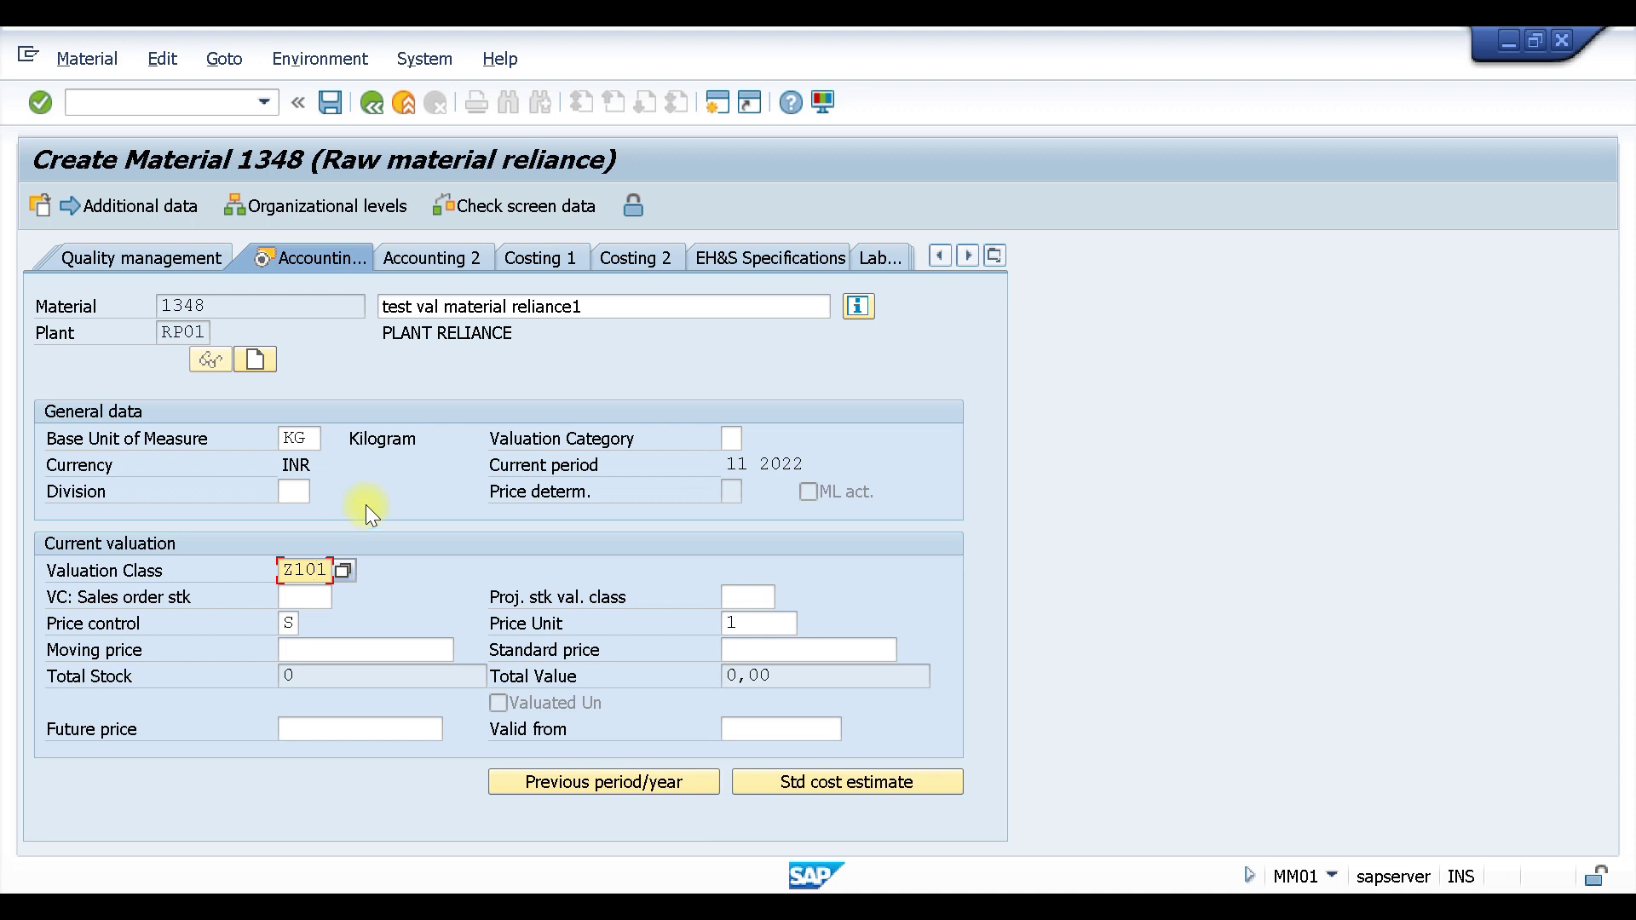
left_click(320, 569)
left_click(129, 106)
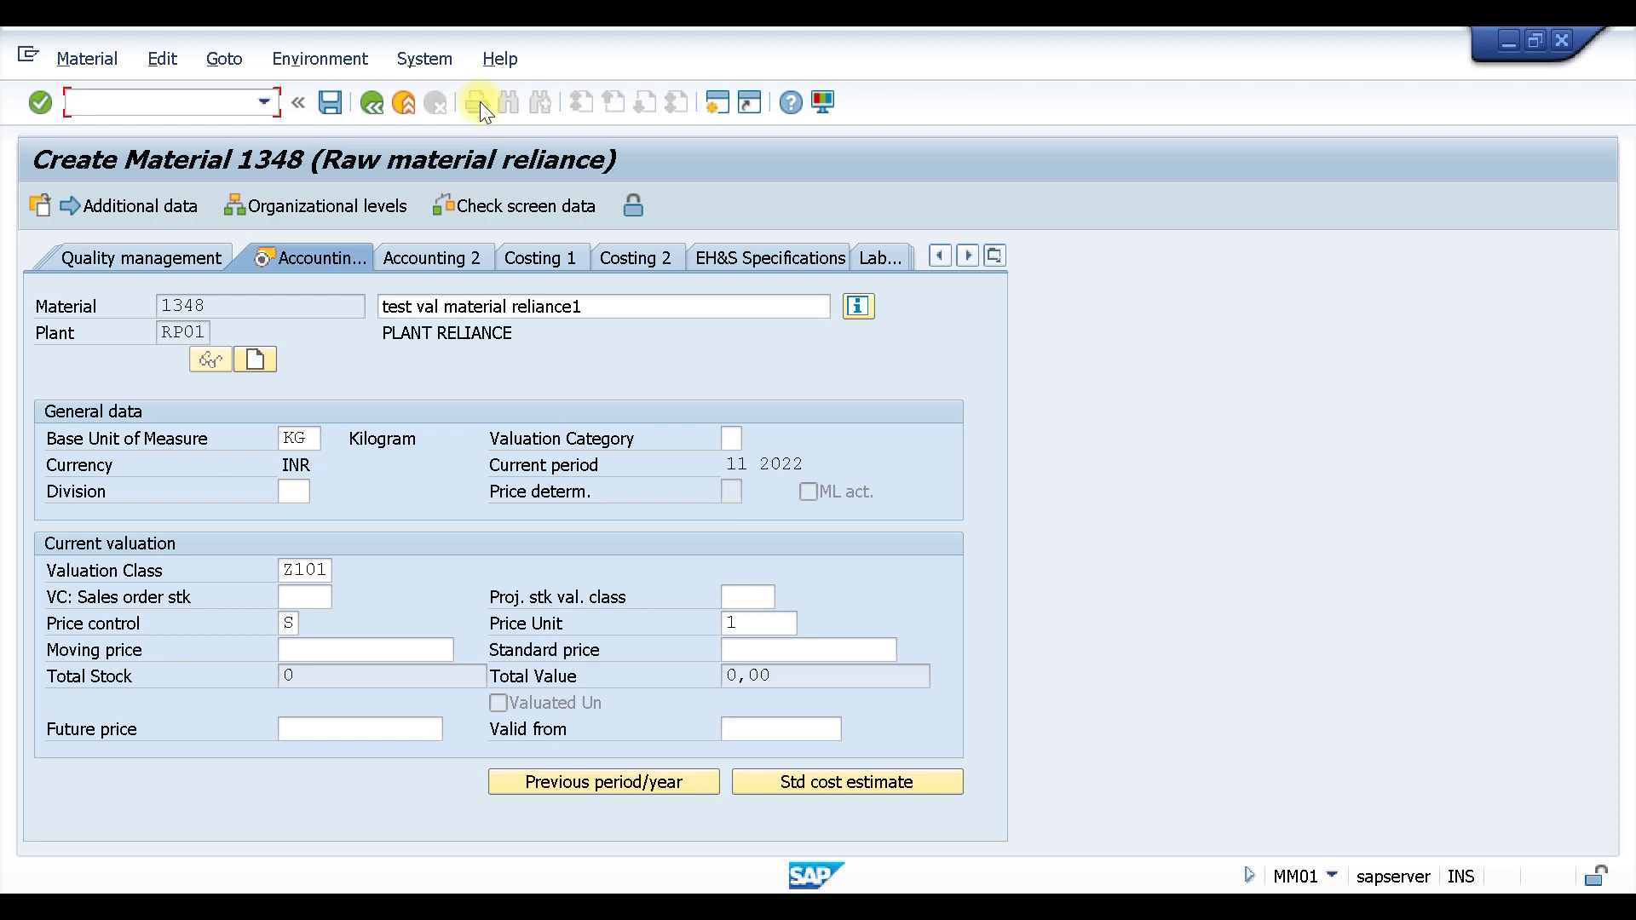
Open the material types configuration (OMS2) and show the details of type ROH.
type("/n")
type("mm02")
key("Return")
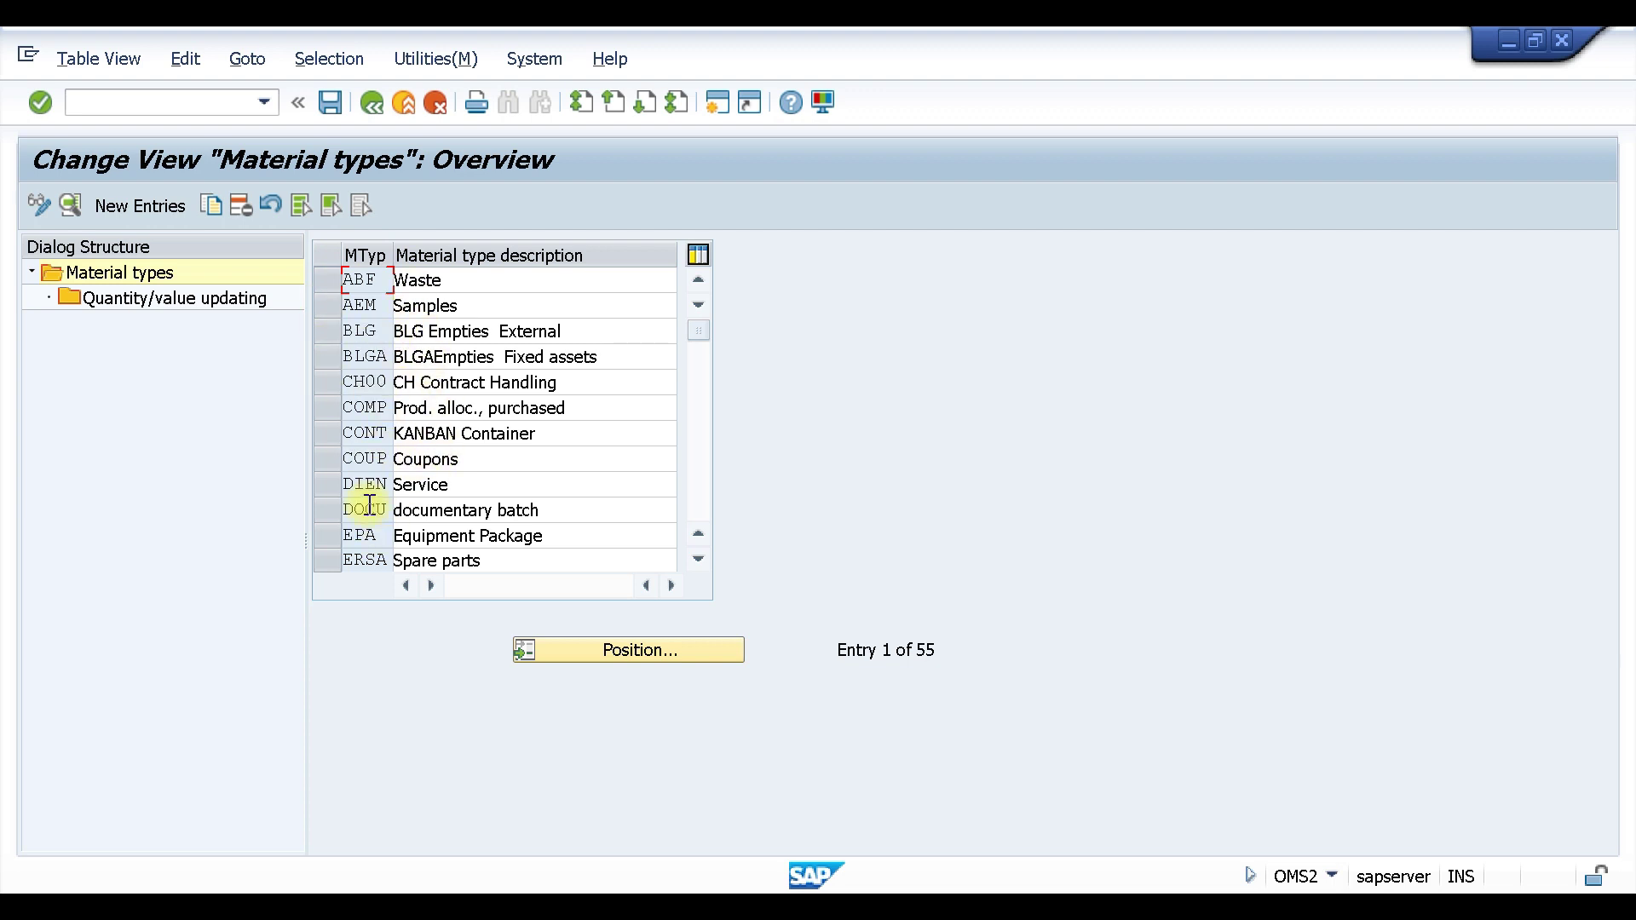
scroll(382, 443, "down", 3)
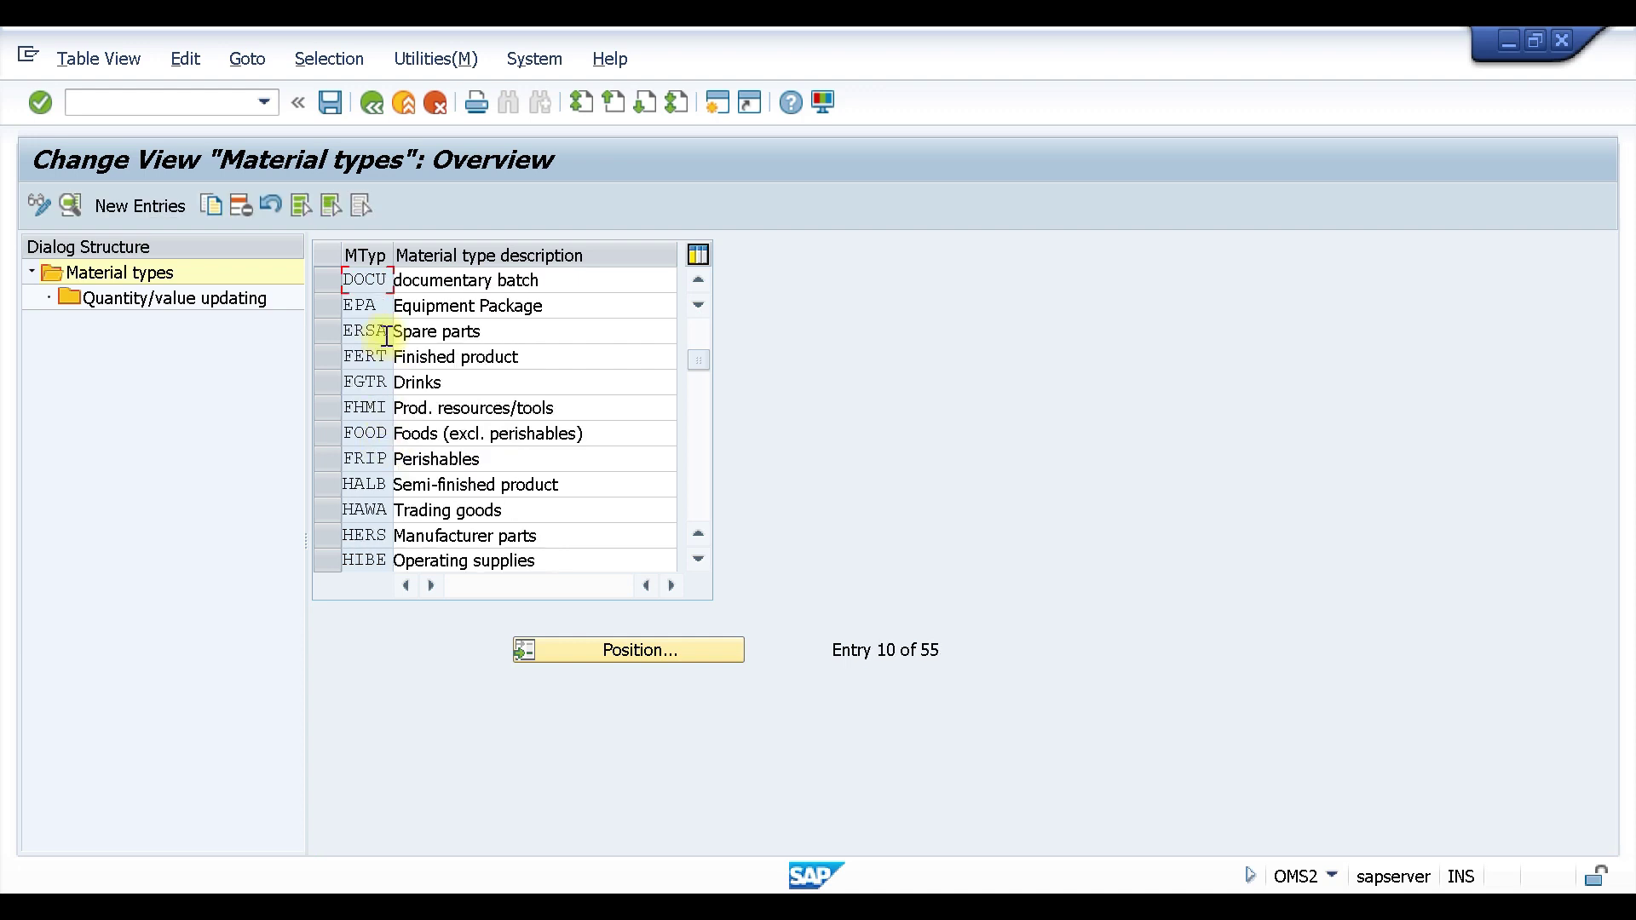
scroll(386, 335, "down", 2)
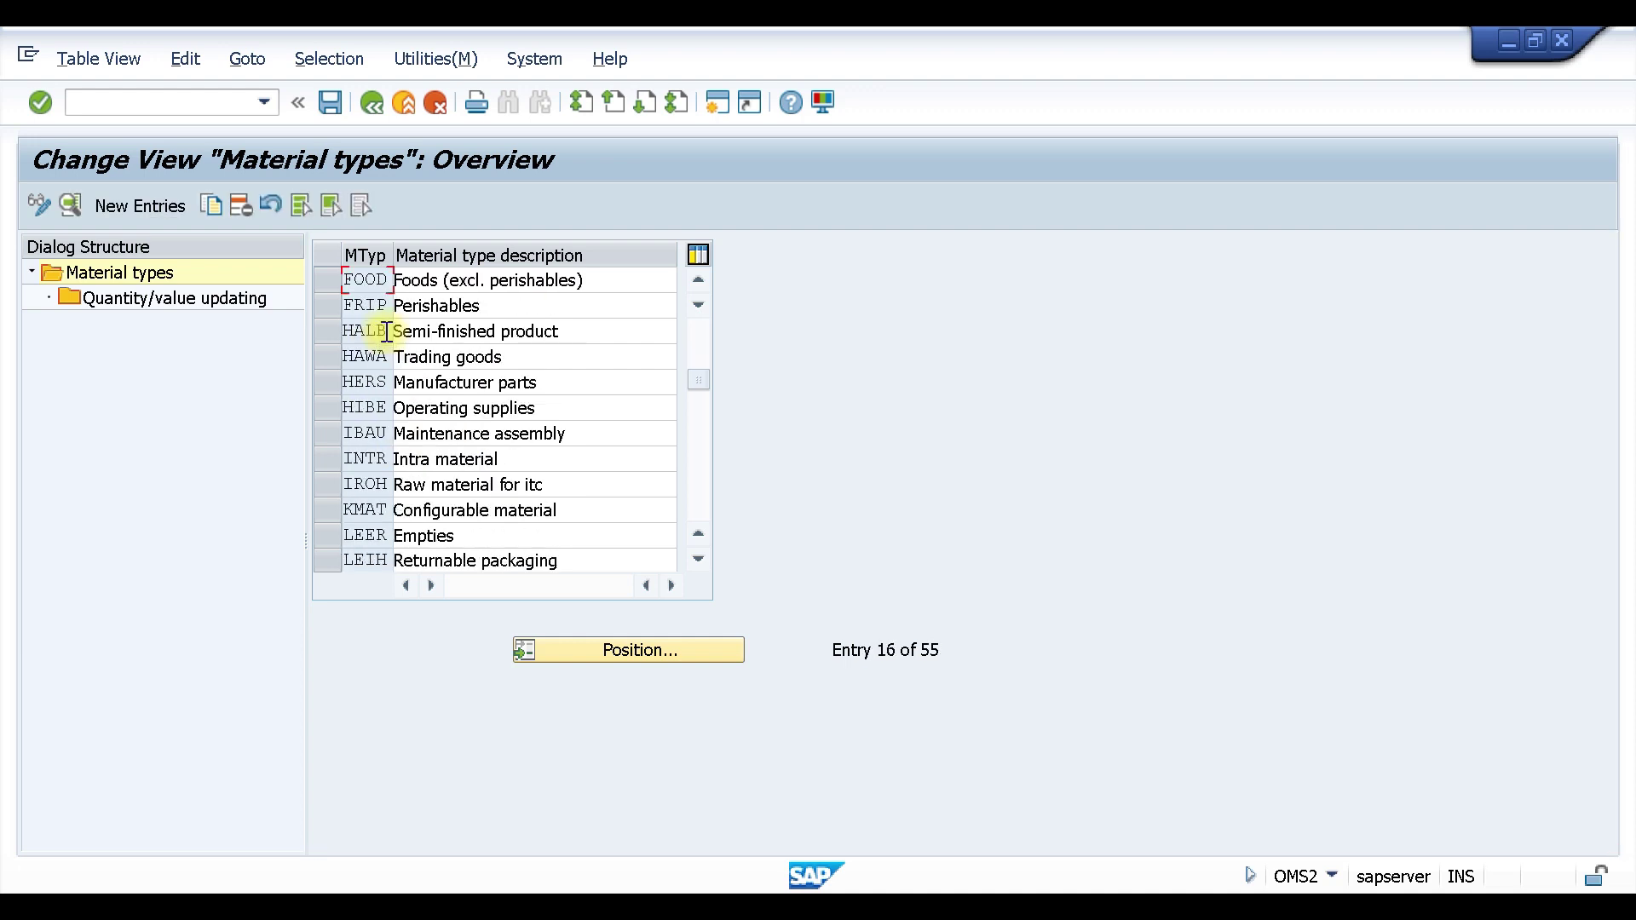
scroll(386, 331, "down", 1)
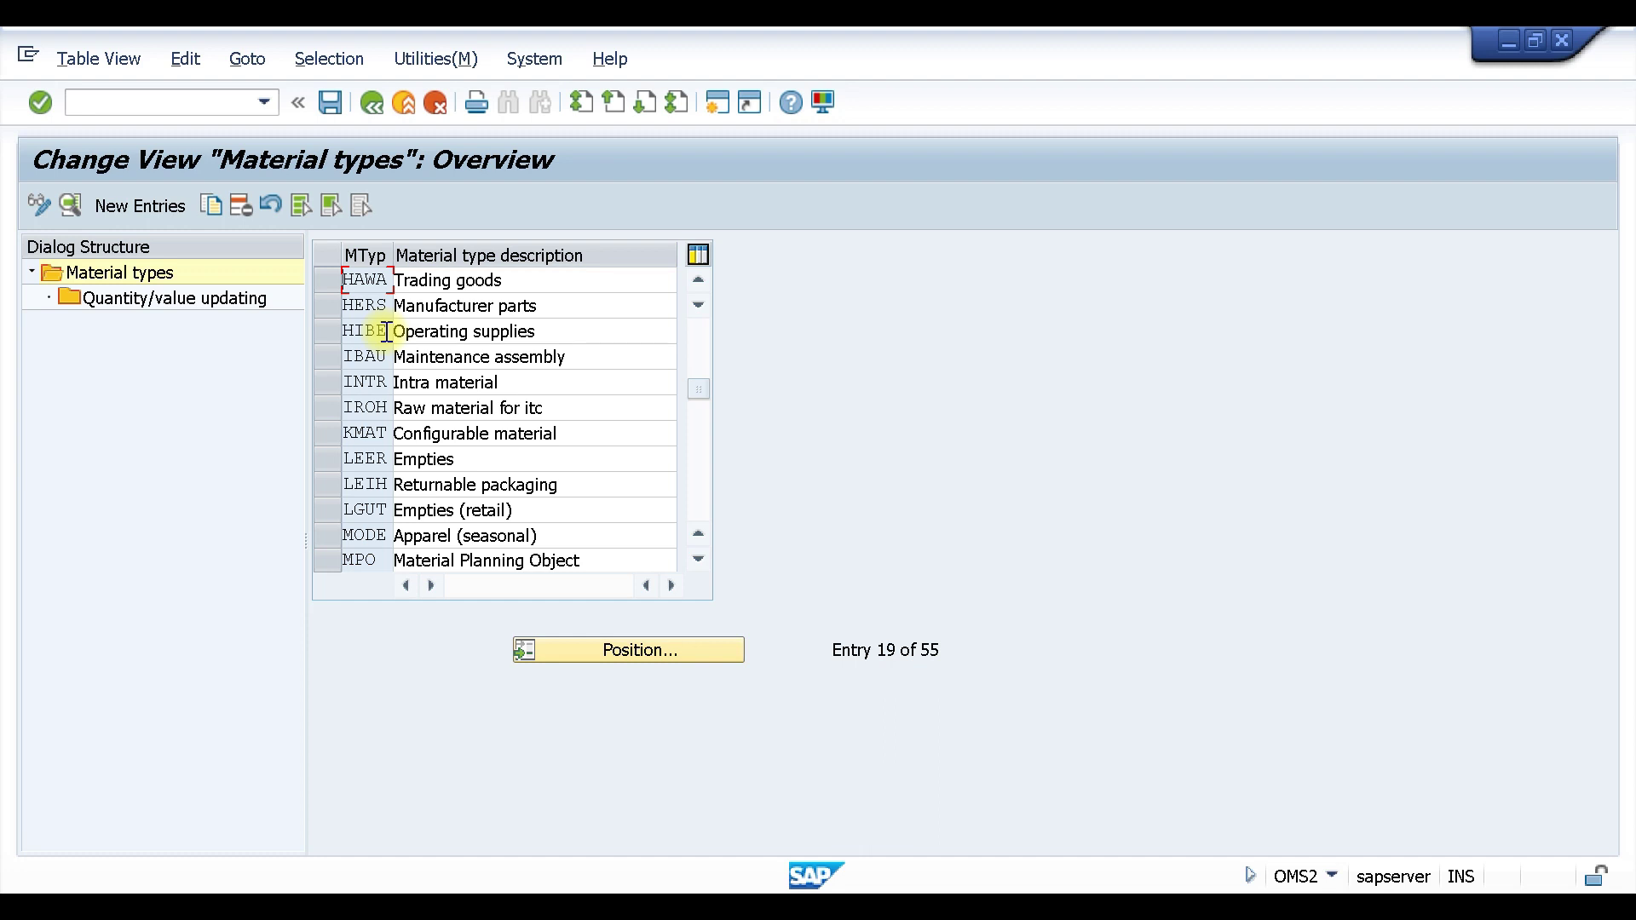
scroll(361, 366, "down", 3)
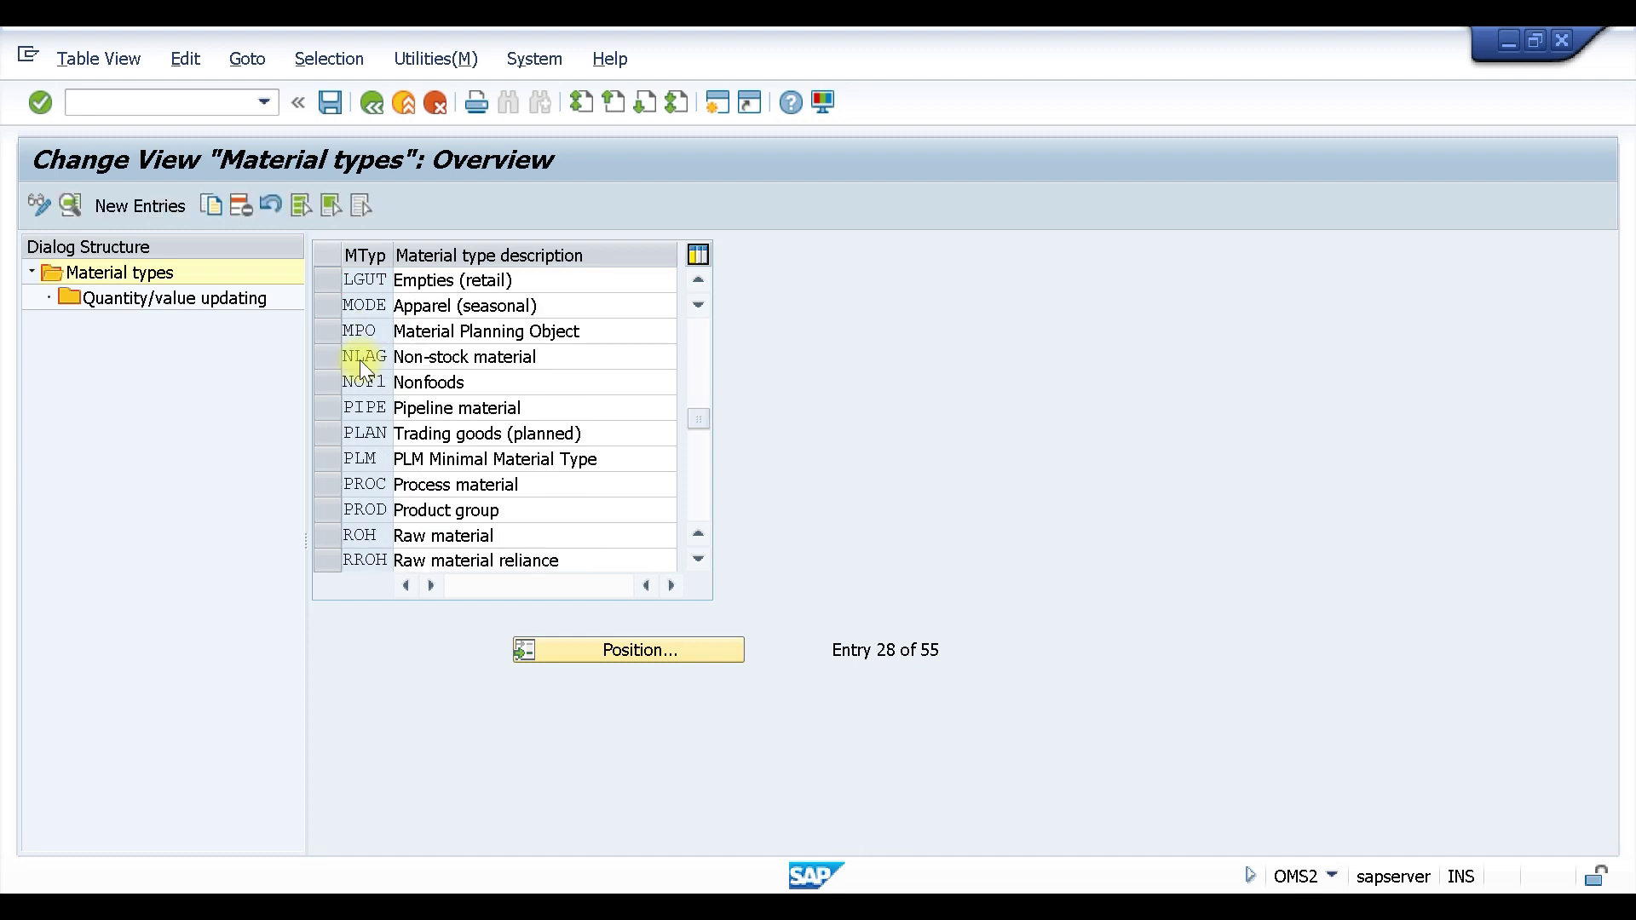
scroll(359, 360, "down", 1)
left_click(336, 459)
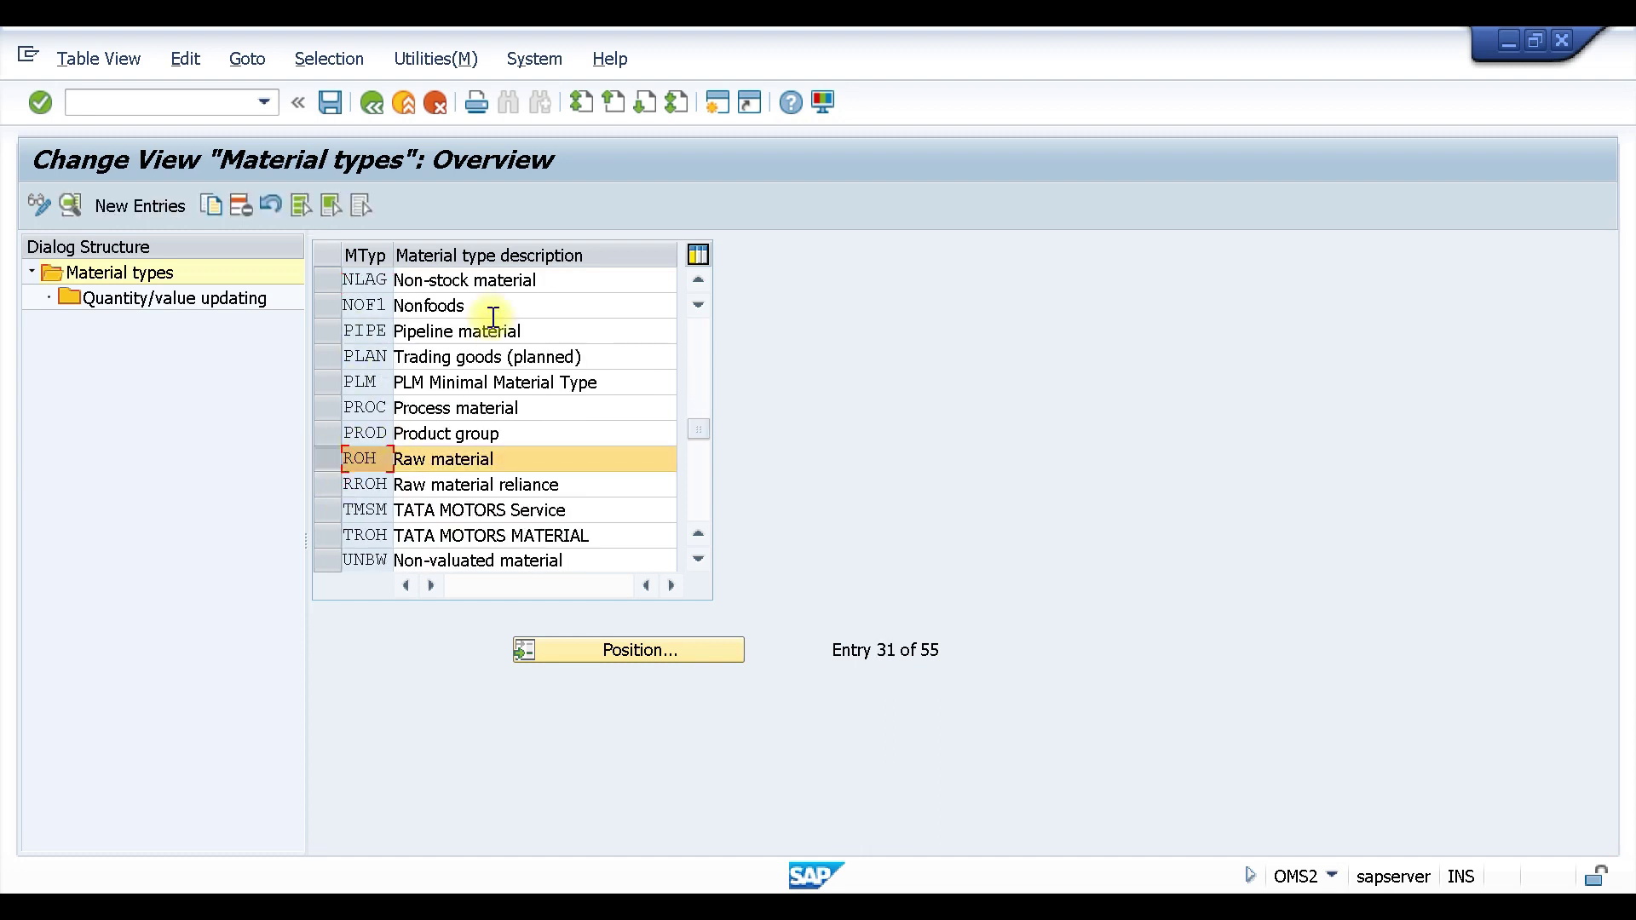
double_click(503, 459)
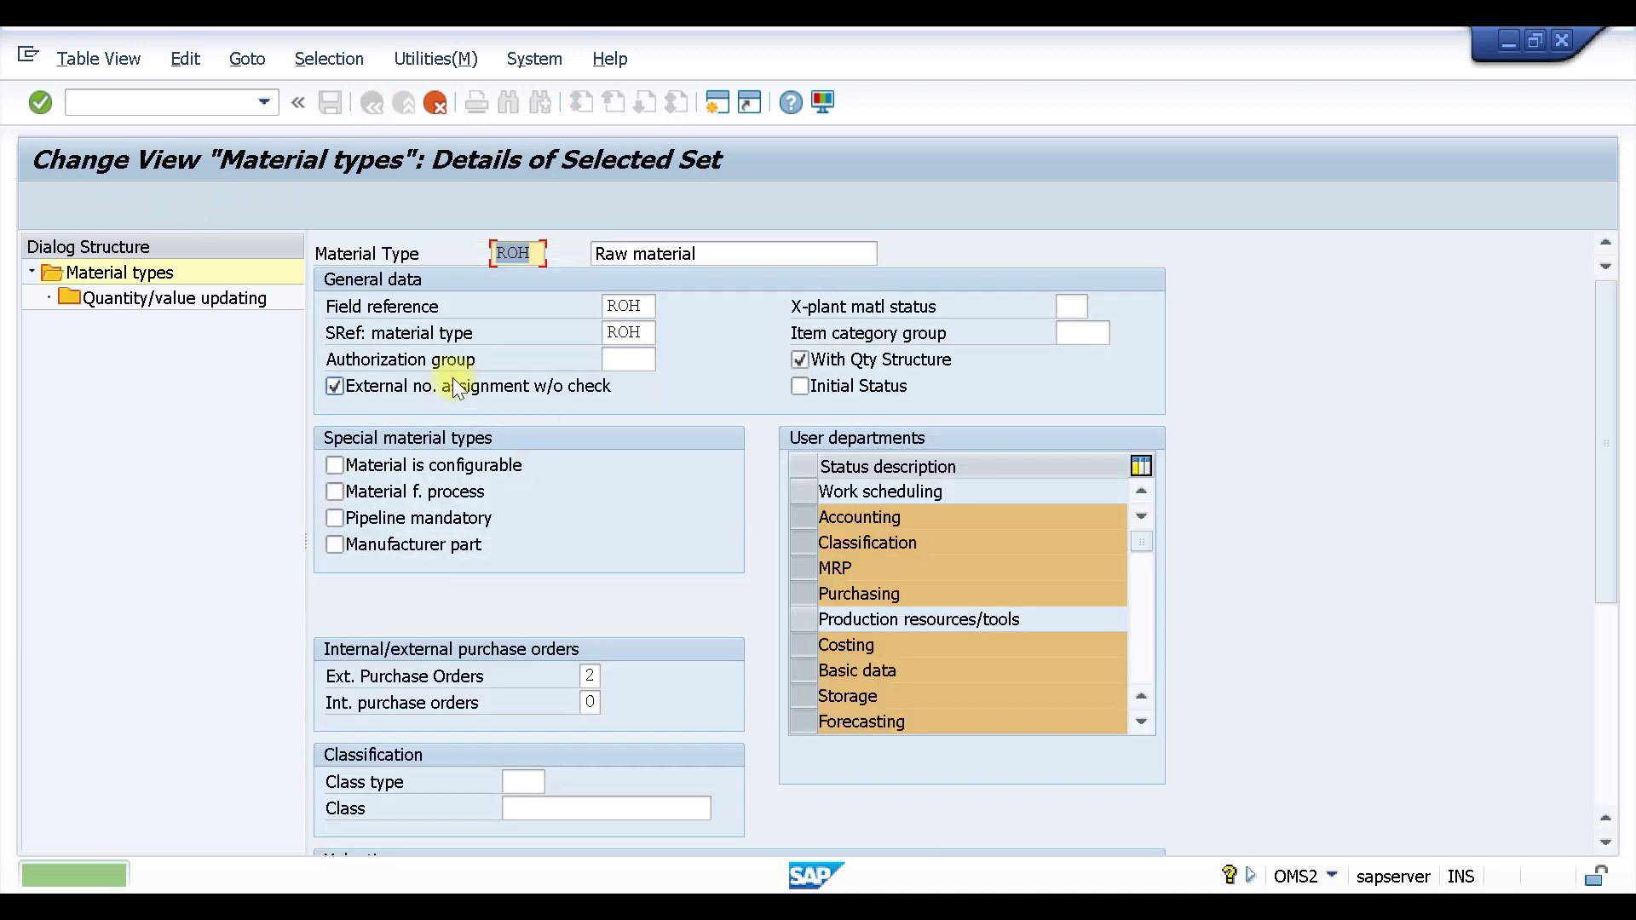
Copy ROH as material type YROH, 'Raw material test', with all dependent entries.
left_click(500, 253)
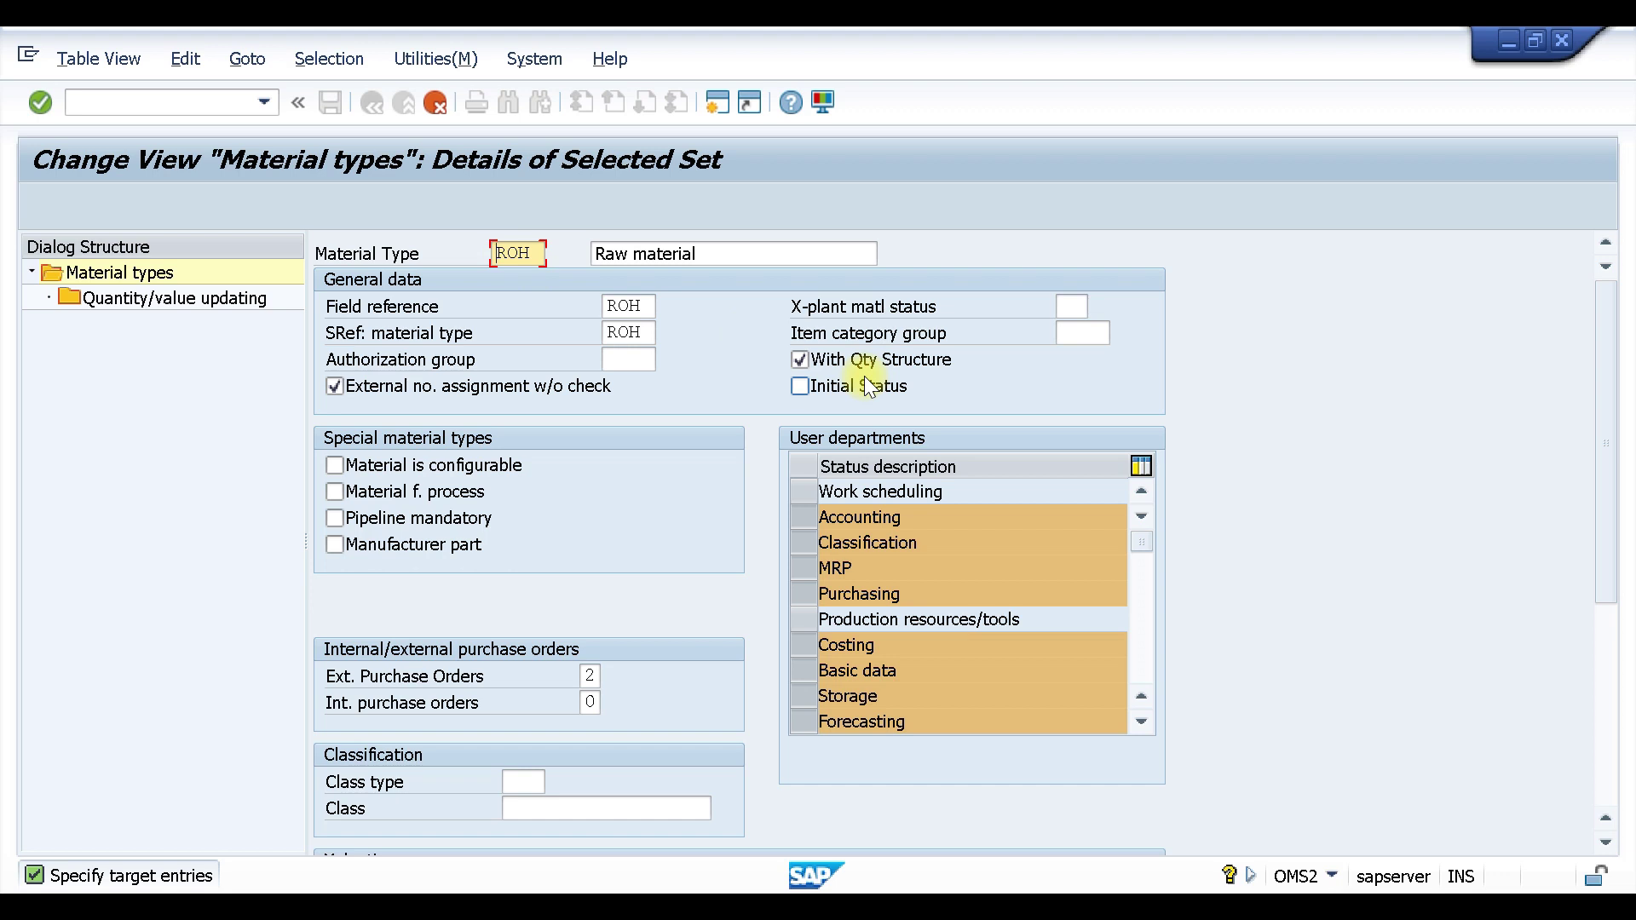
type("y")
left_click(731, 249)
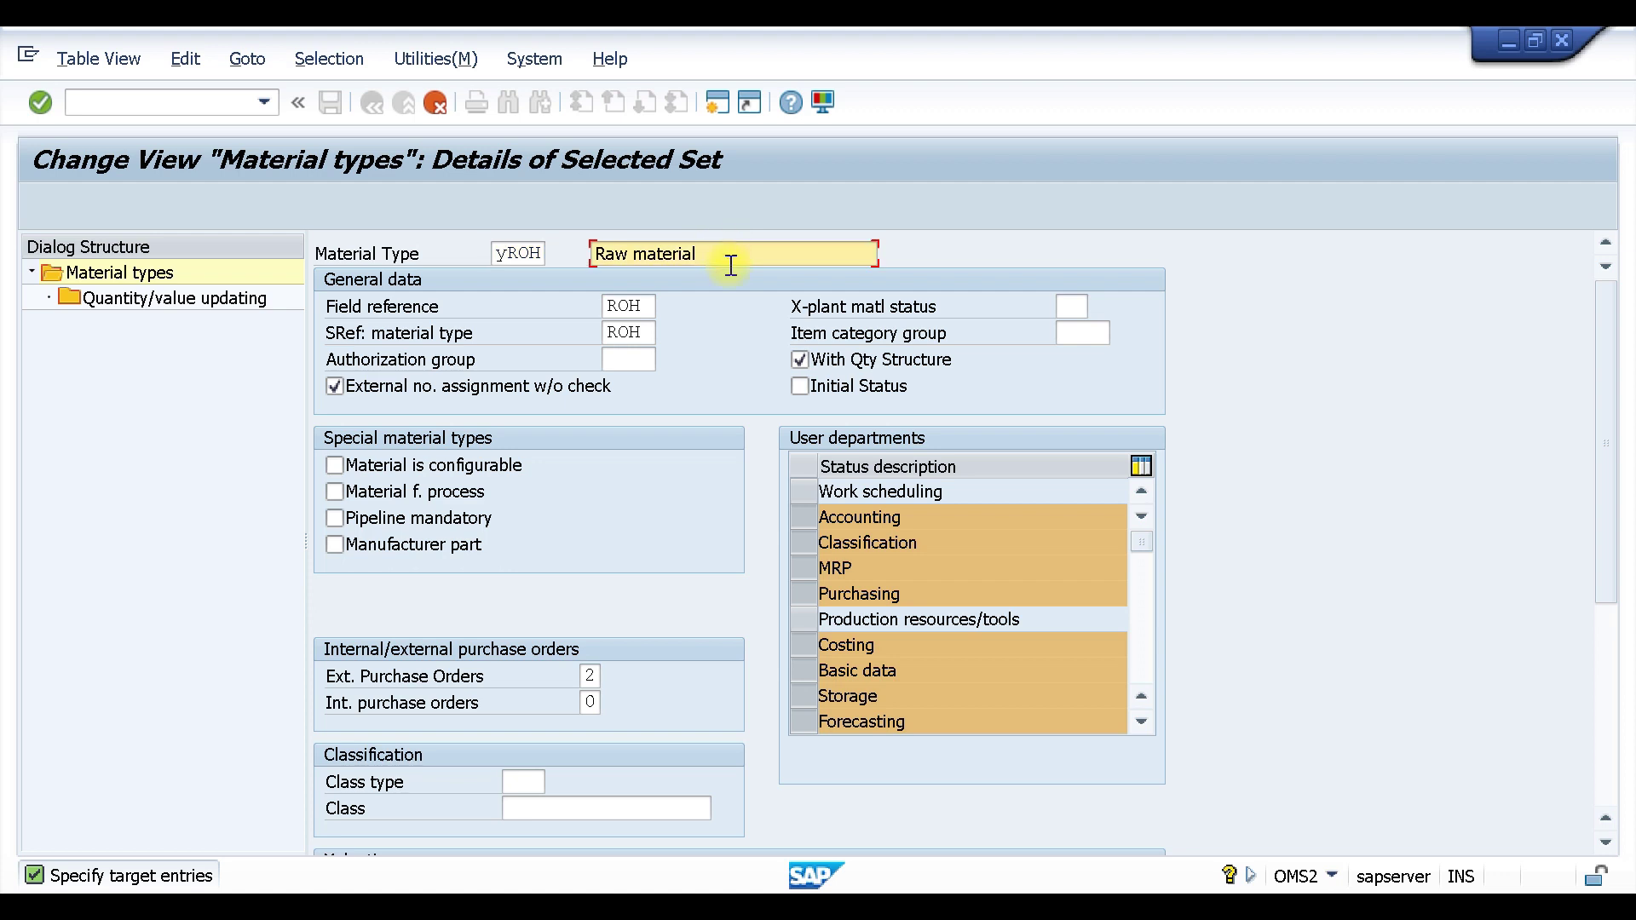
type("test")
key("Return")
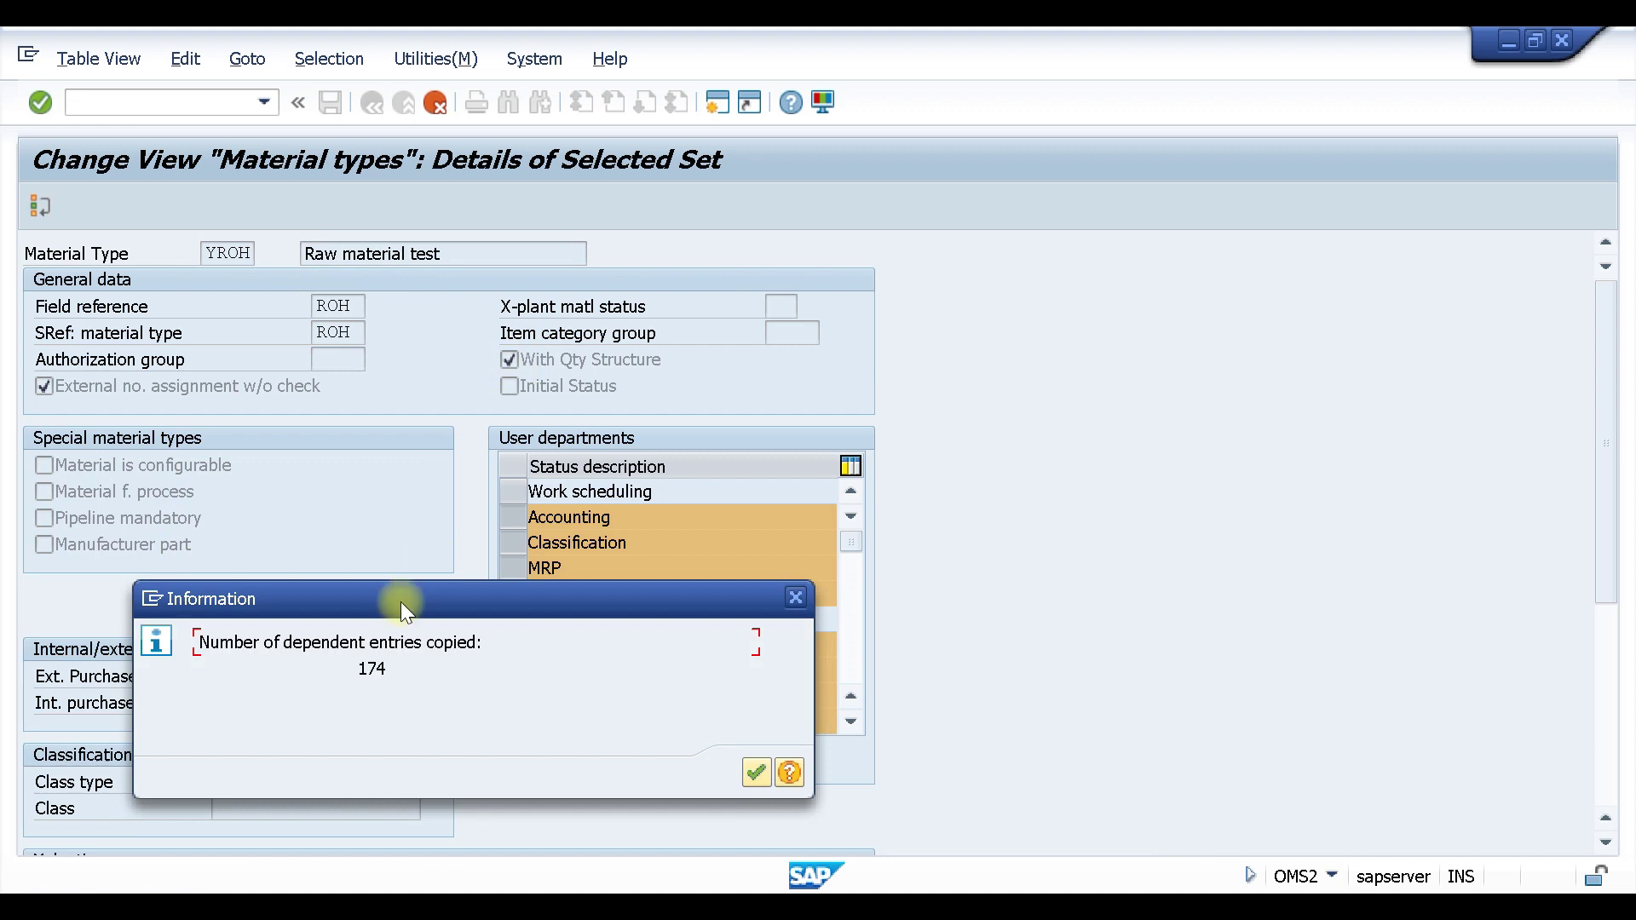
left_click(769, 775)
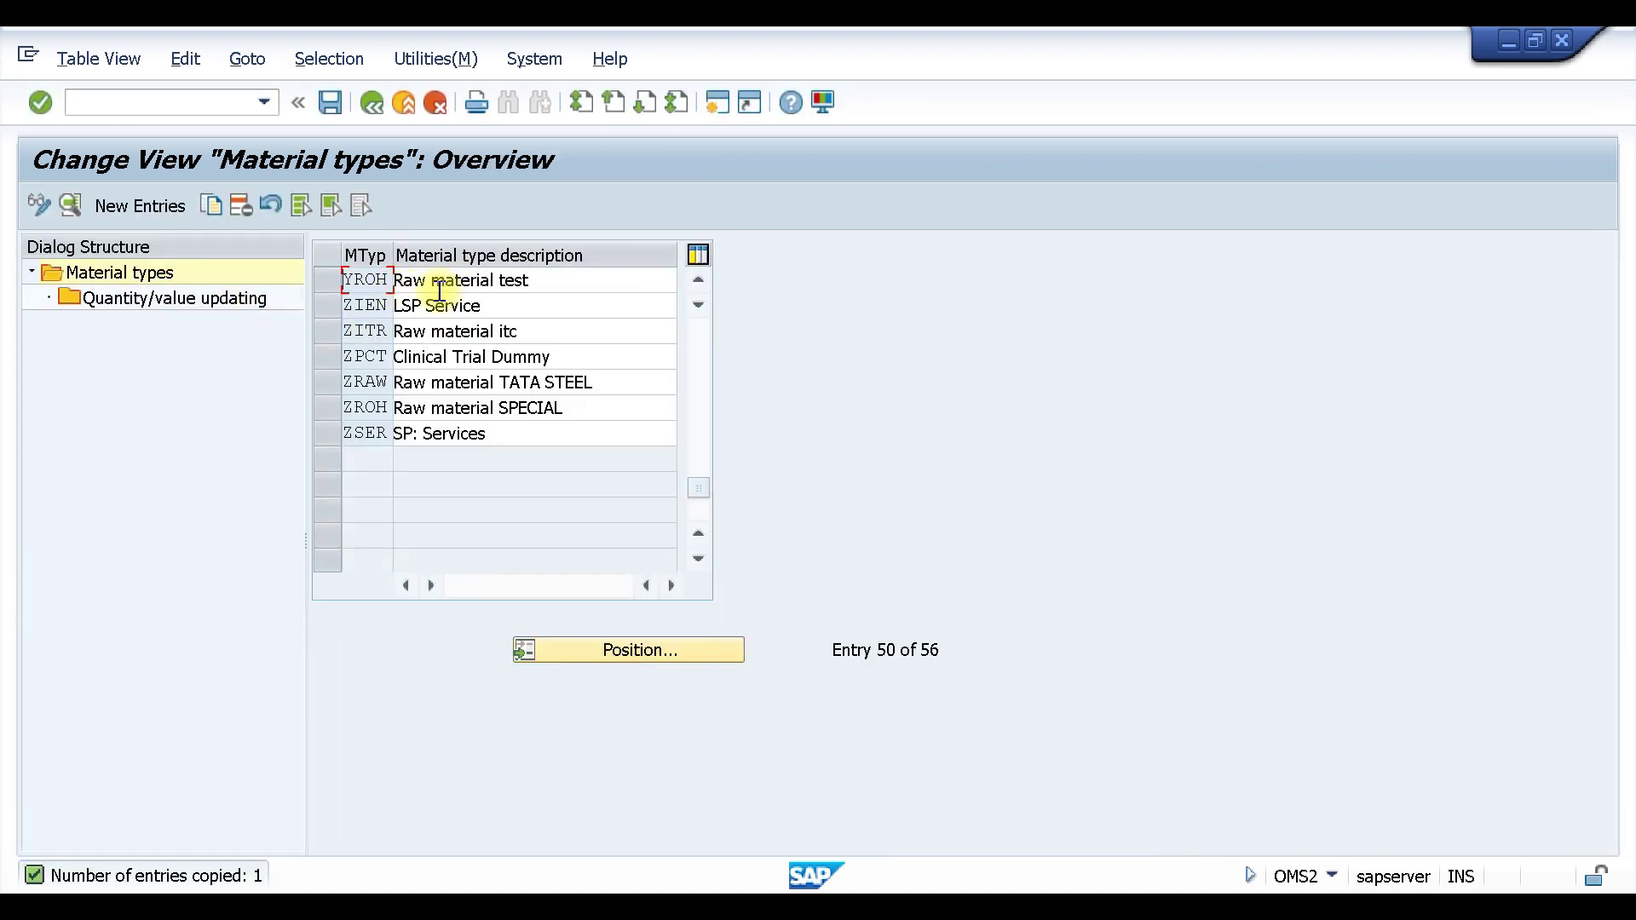
Save YROH under the customizing request and return to SAP Easy Access.
key("ctrl+s")
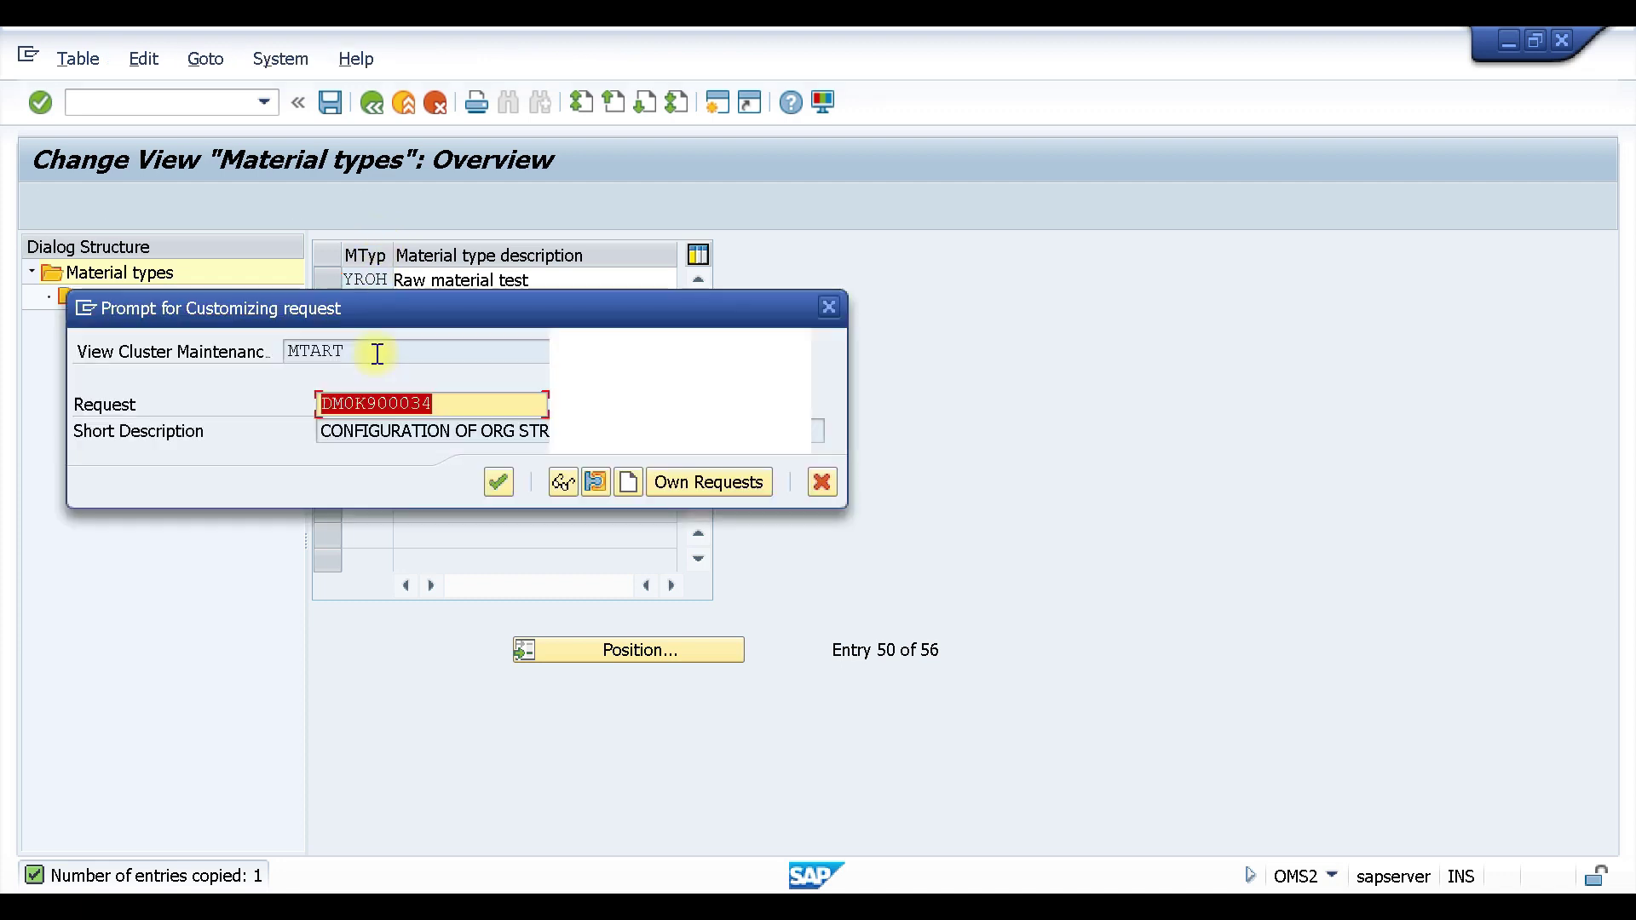
left_click(496, 481)
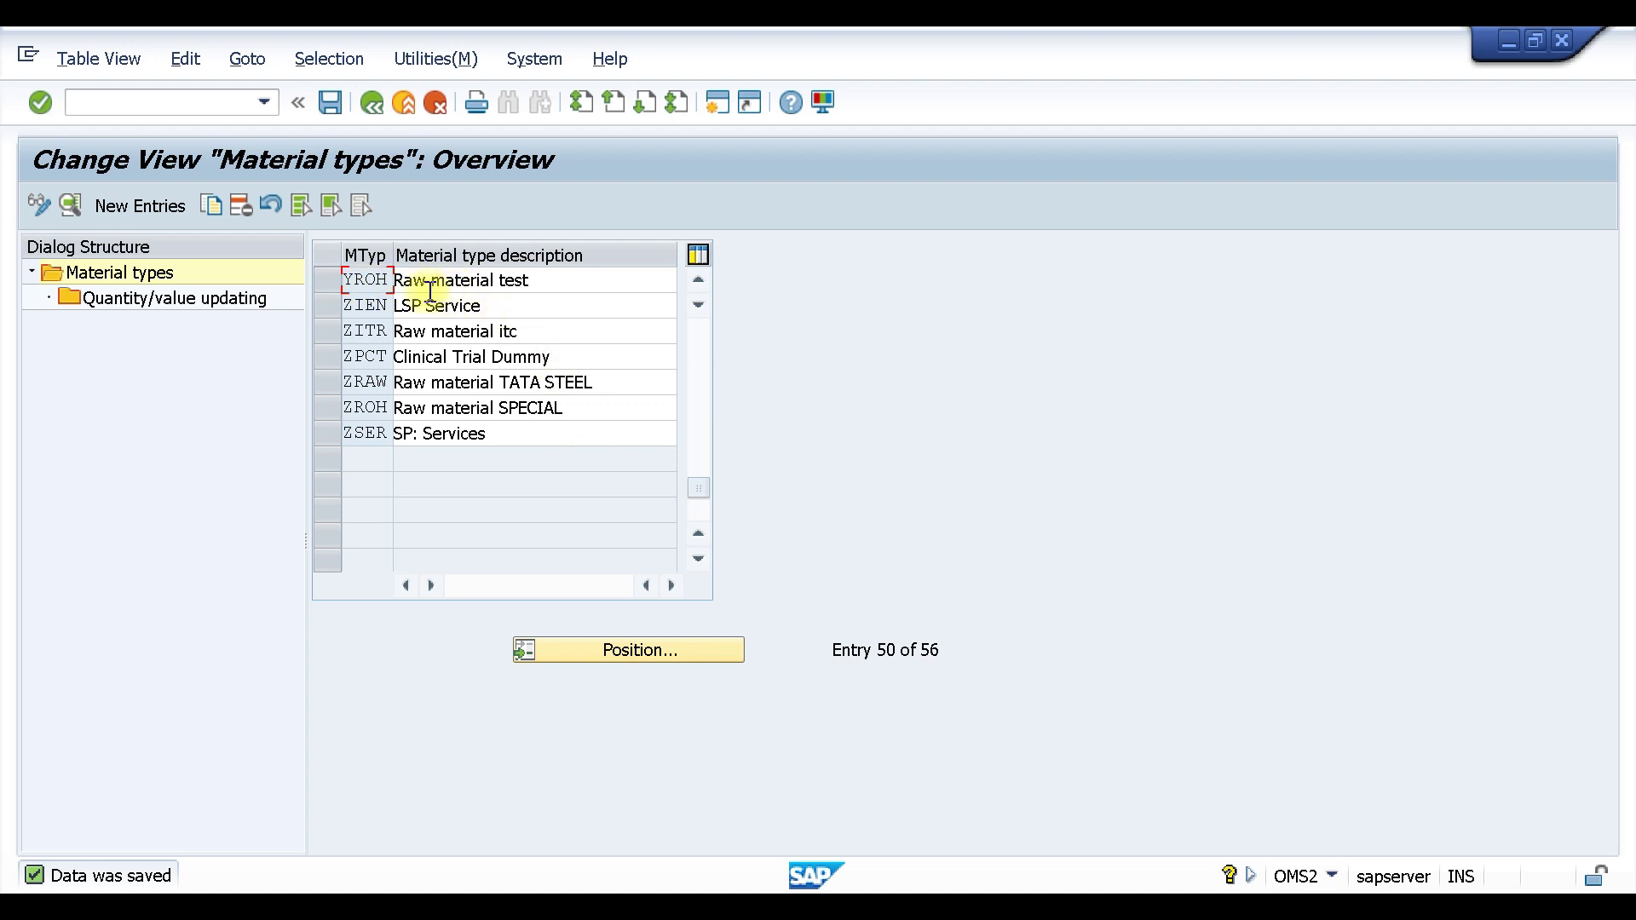
left_click(733, 887)
left_click(730, 796)
left_click(733, 890)
left_click(750, 864)
left_click(479, 308)
Start MM01 with material type Raw material test and confirm the view selection.
key("F3")
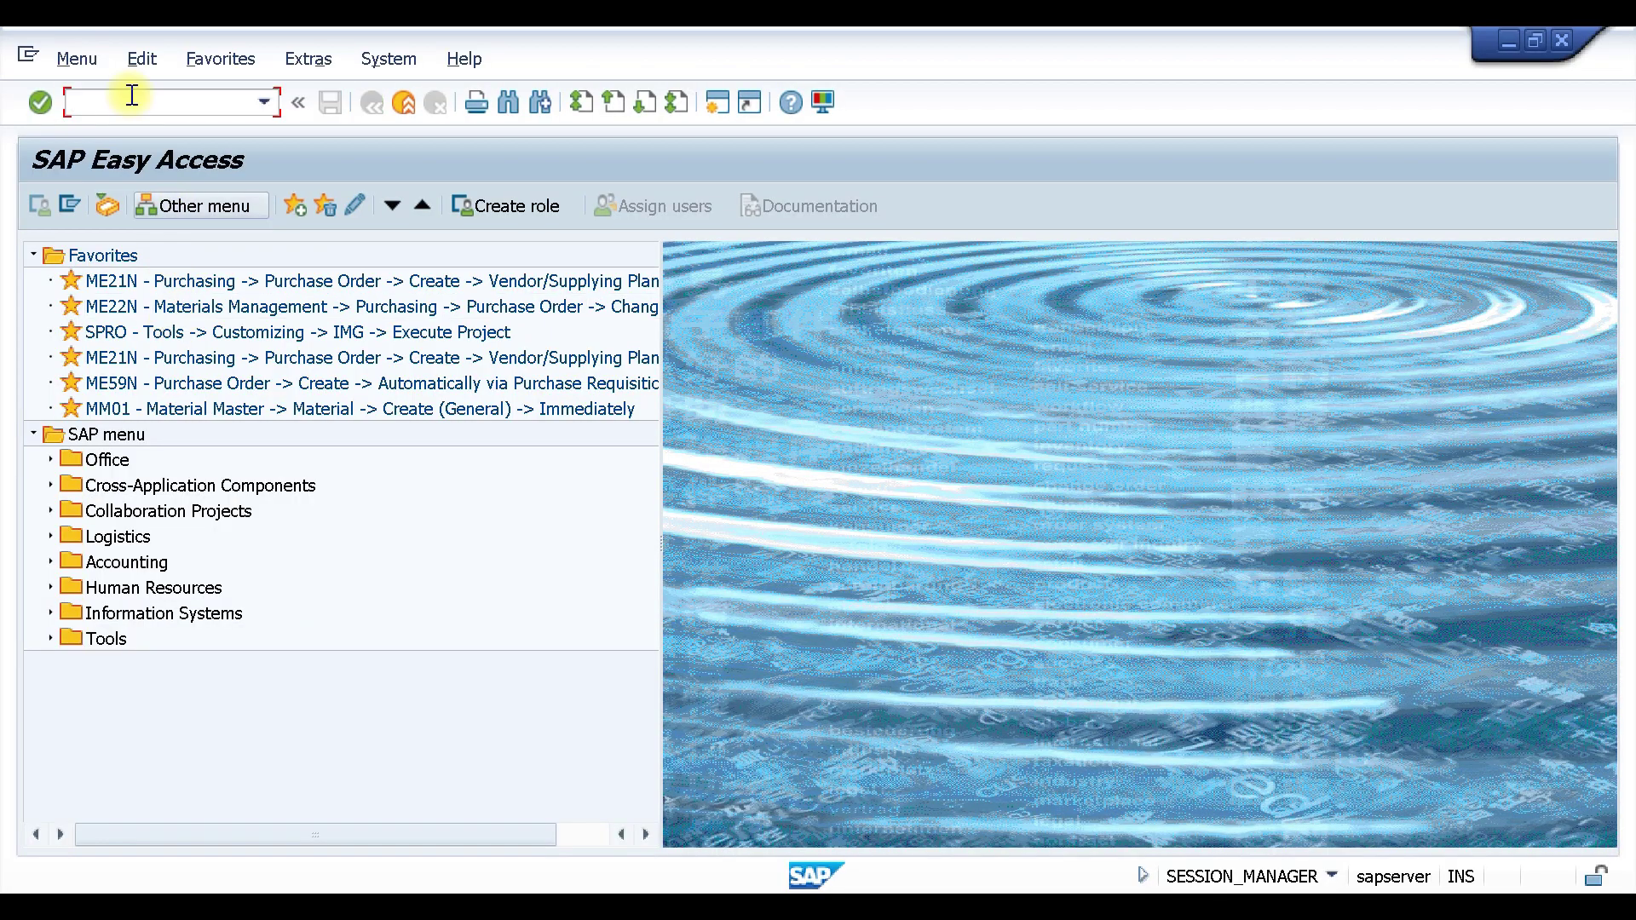
type("mm01")
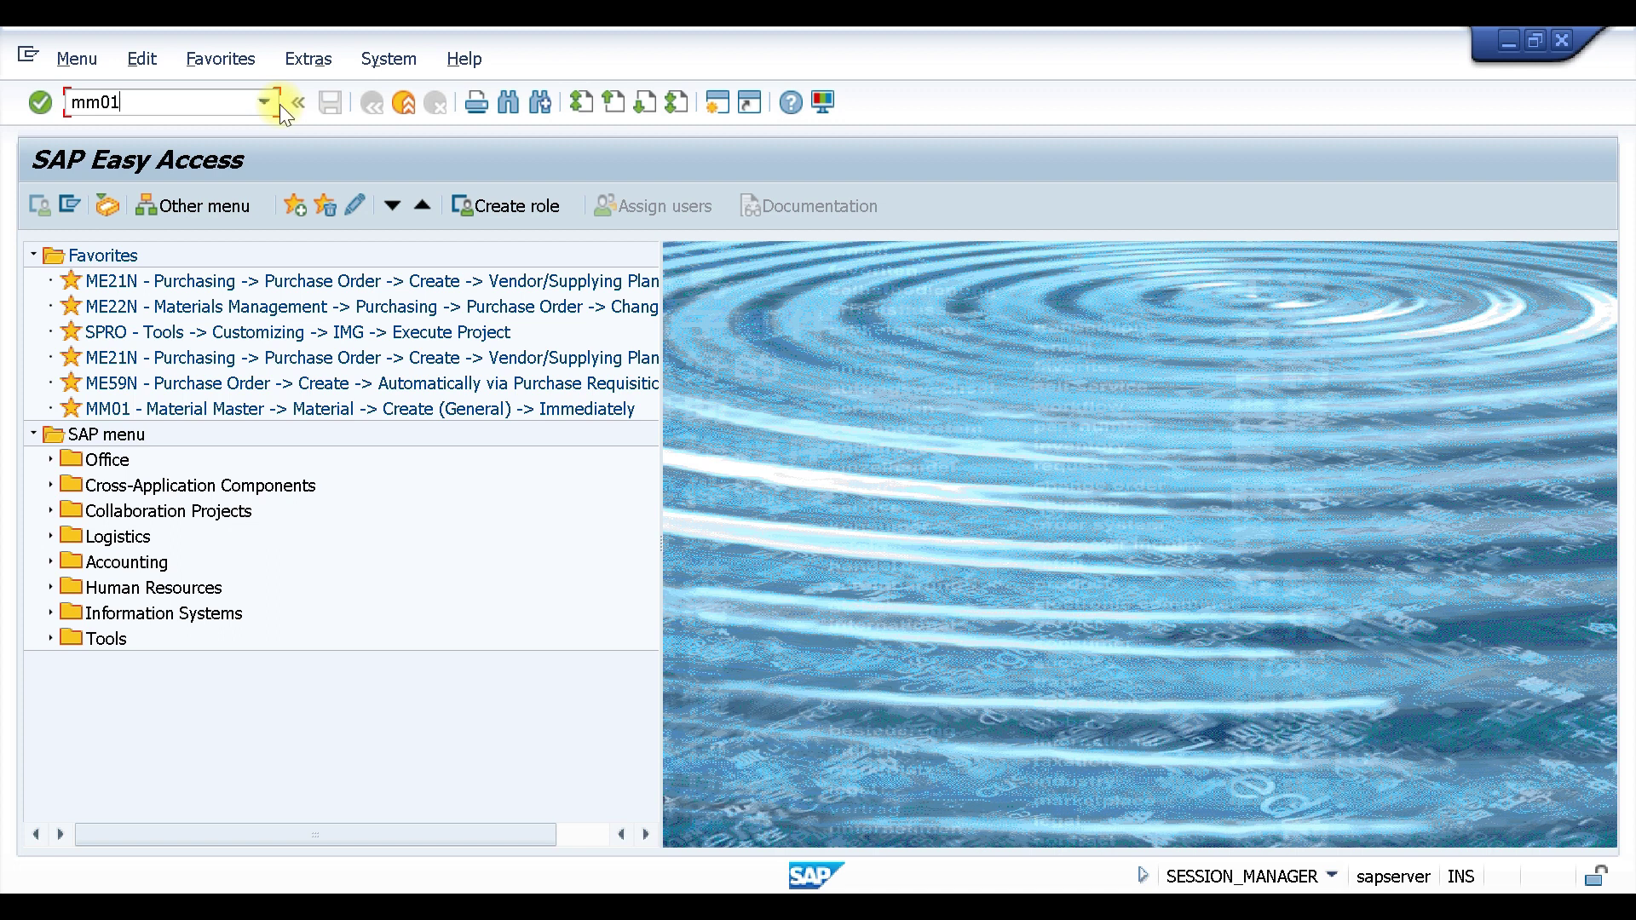
key("Return")
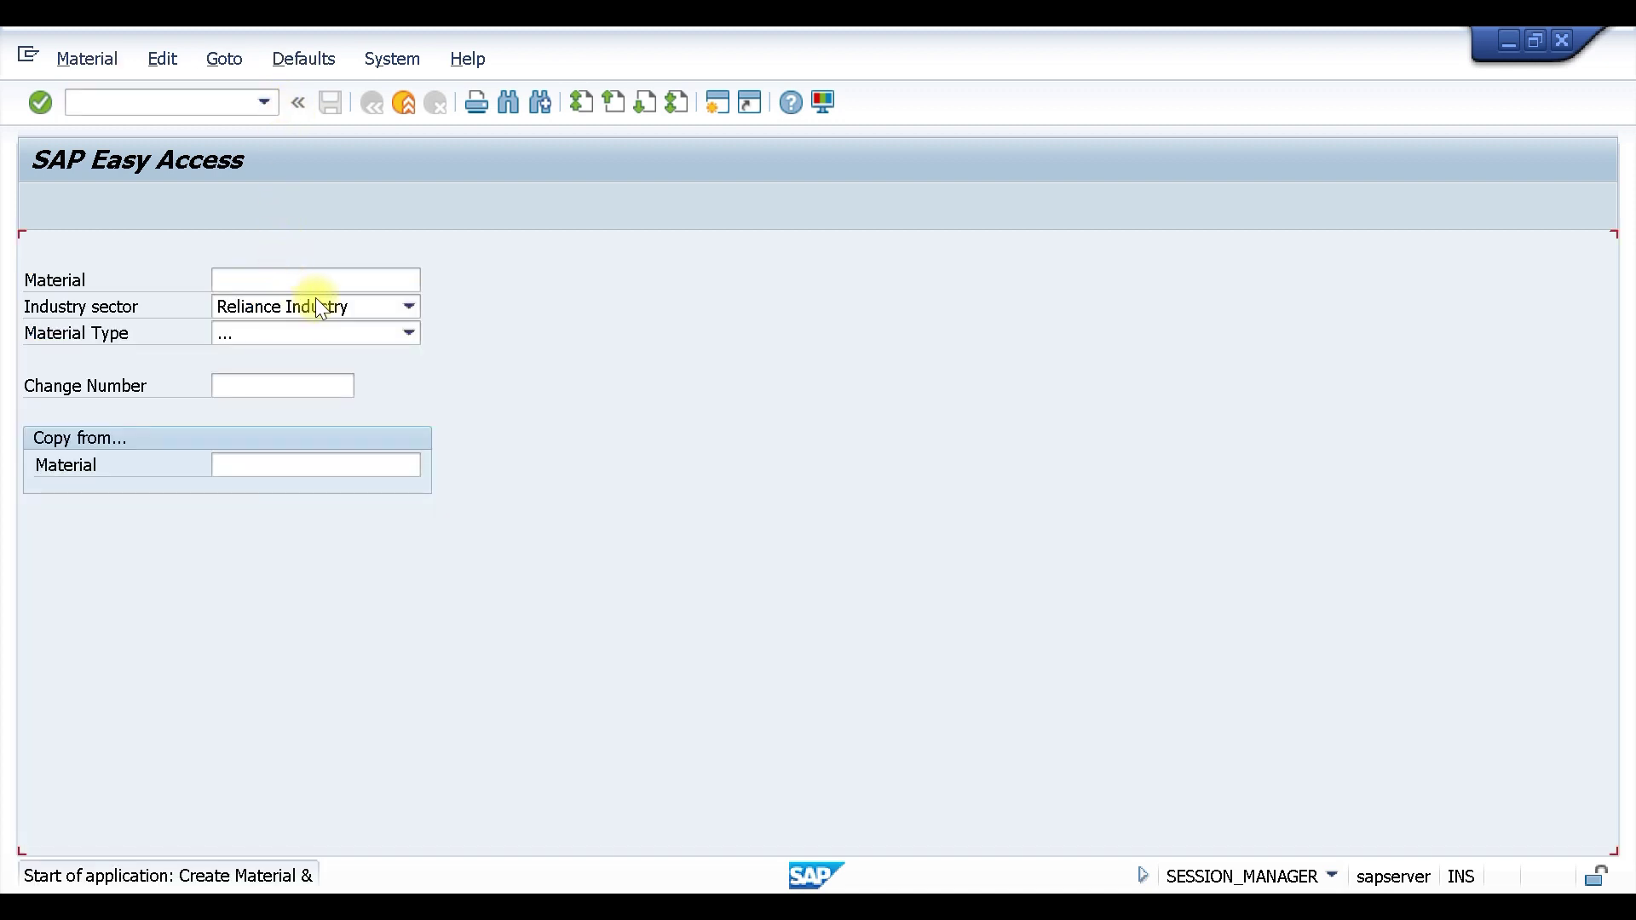
left_click(402, 333)
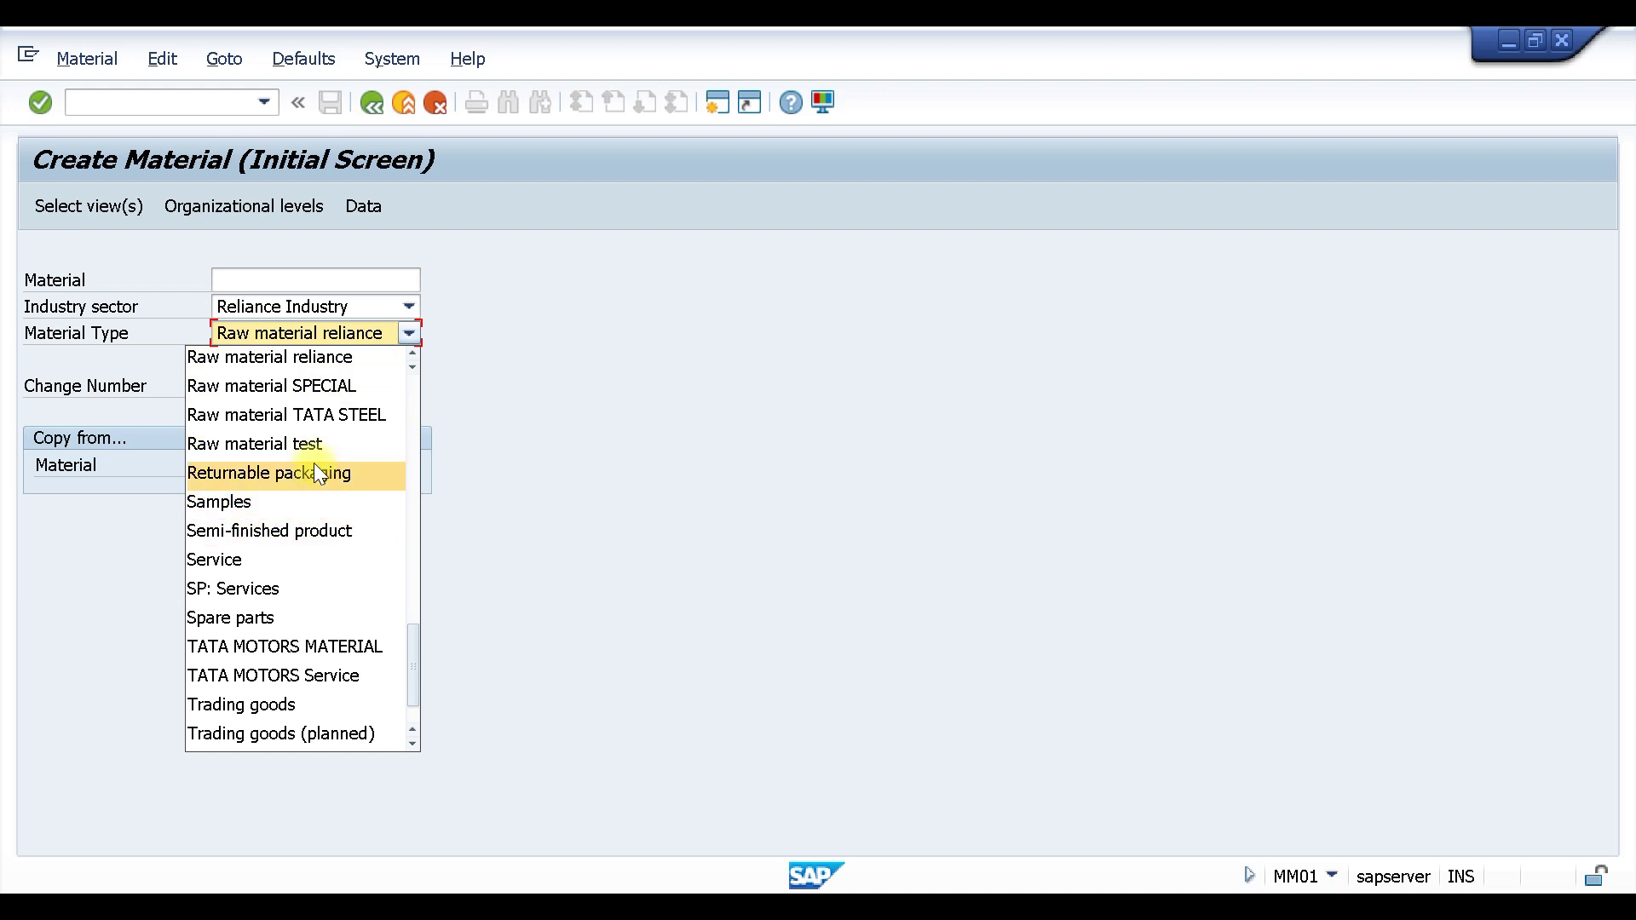
left_click(278, 441)
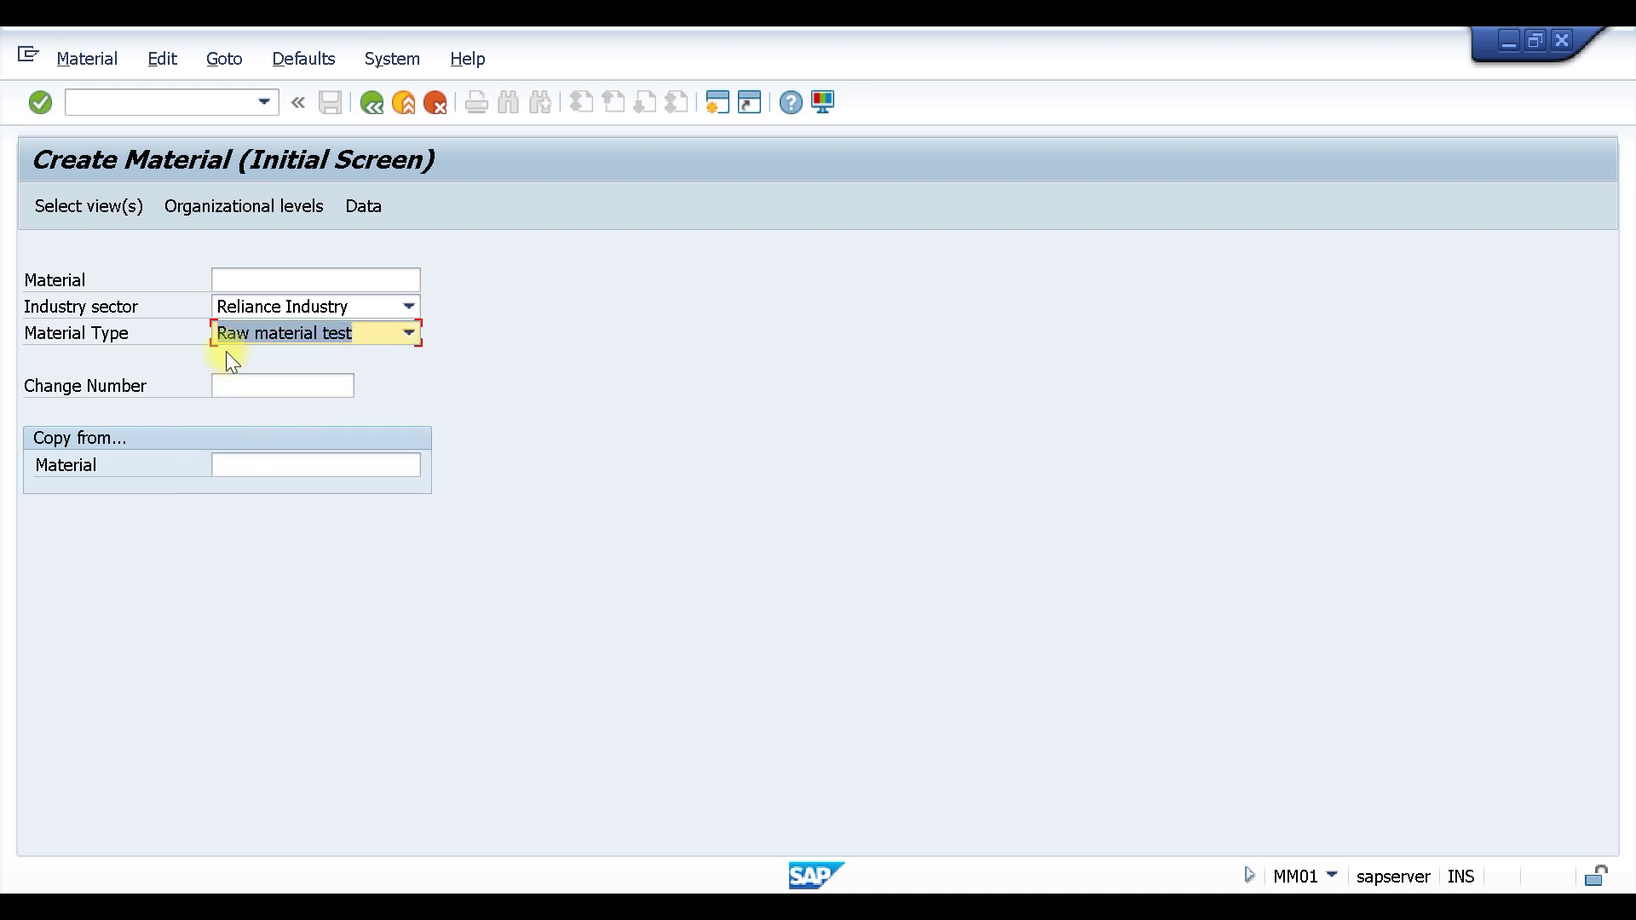
key("Return")
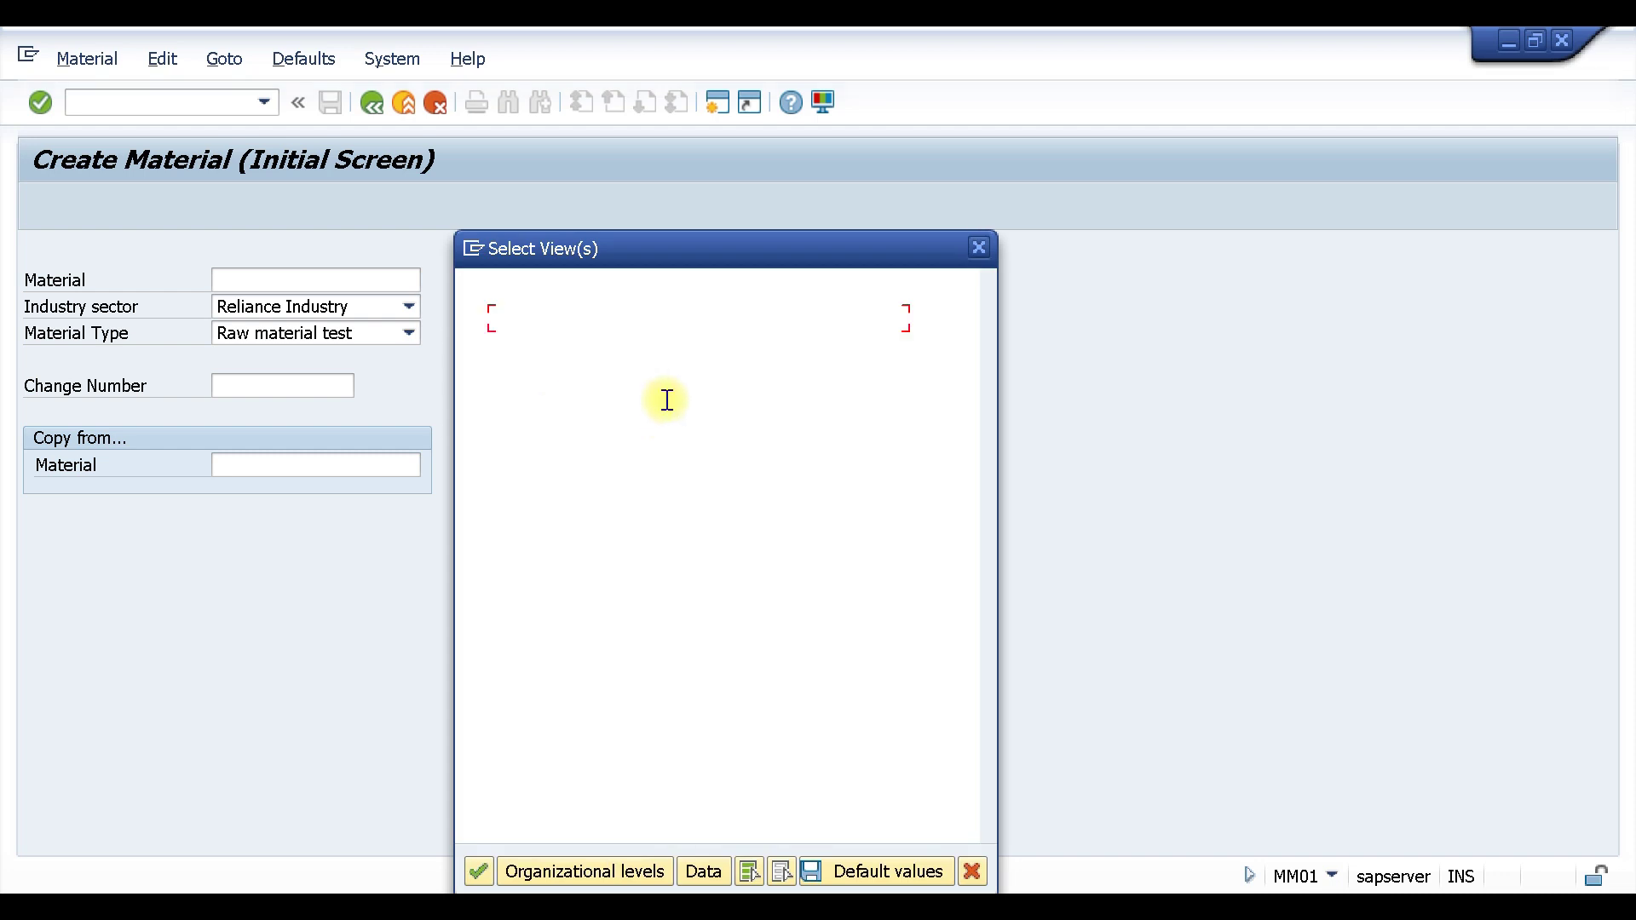
Set organizational levels to plant RP01 and storage location RM01.
left_click(584, 871)
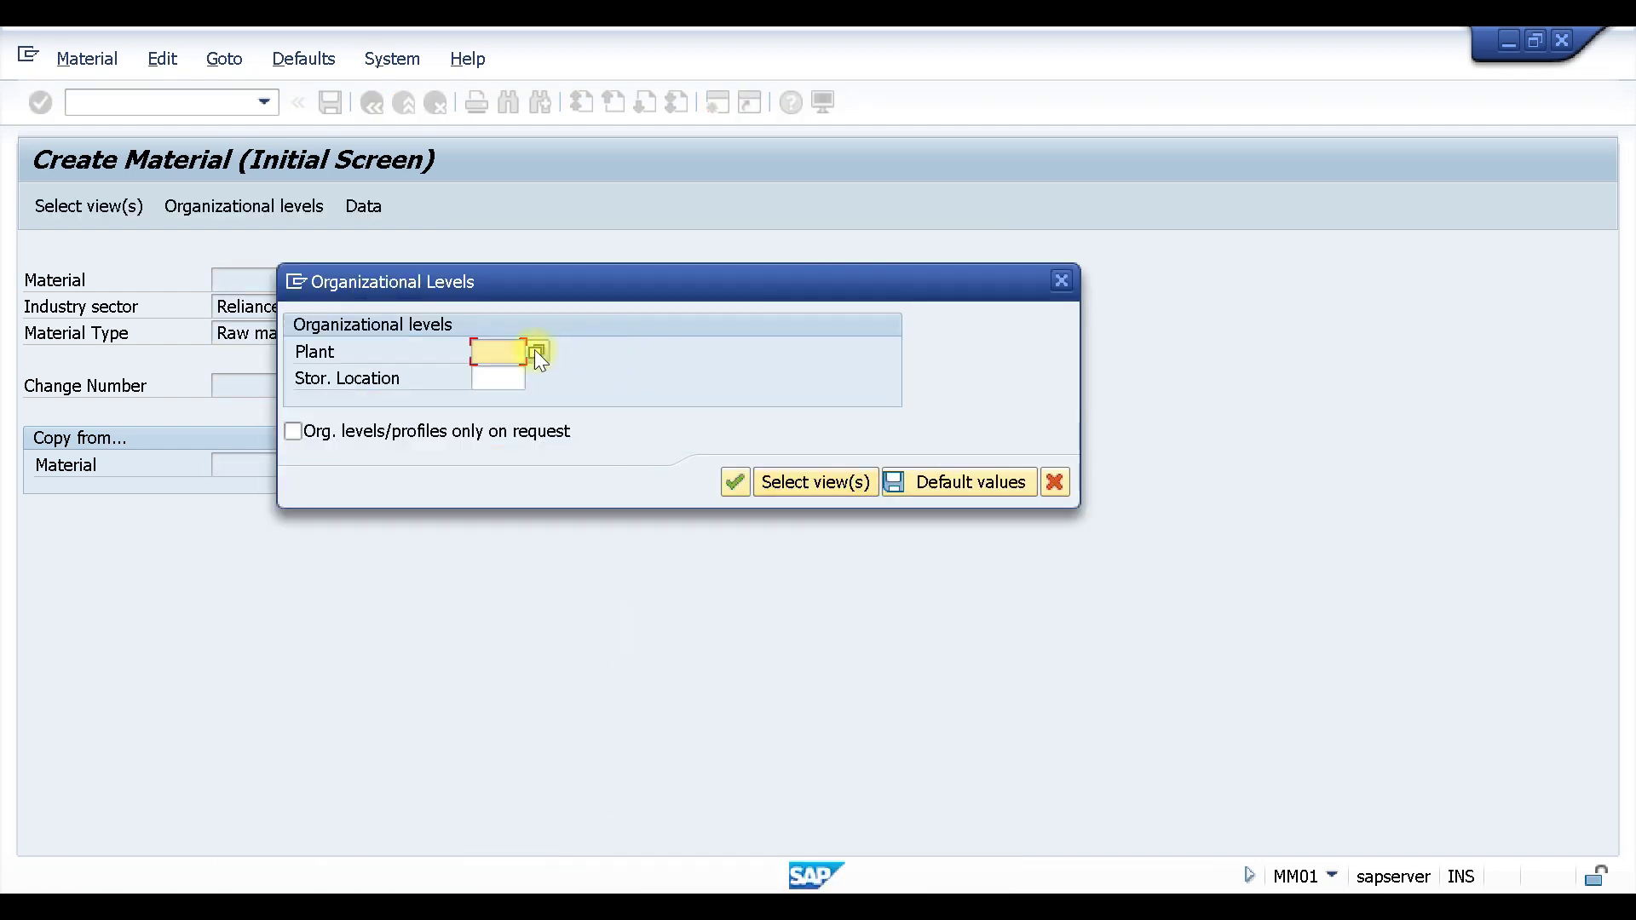
left_click(499, 351)
left_click(498, 376)
left_click(494, 377)
left_click(503, 407)
left_click(734, 482)
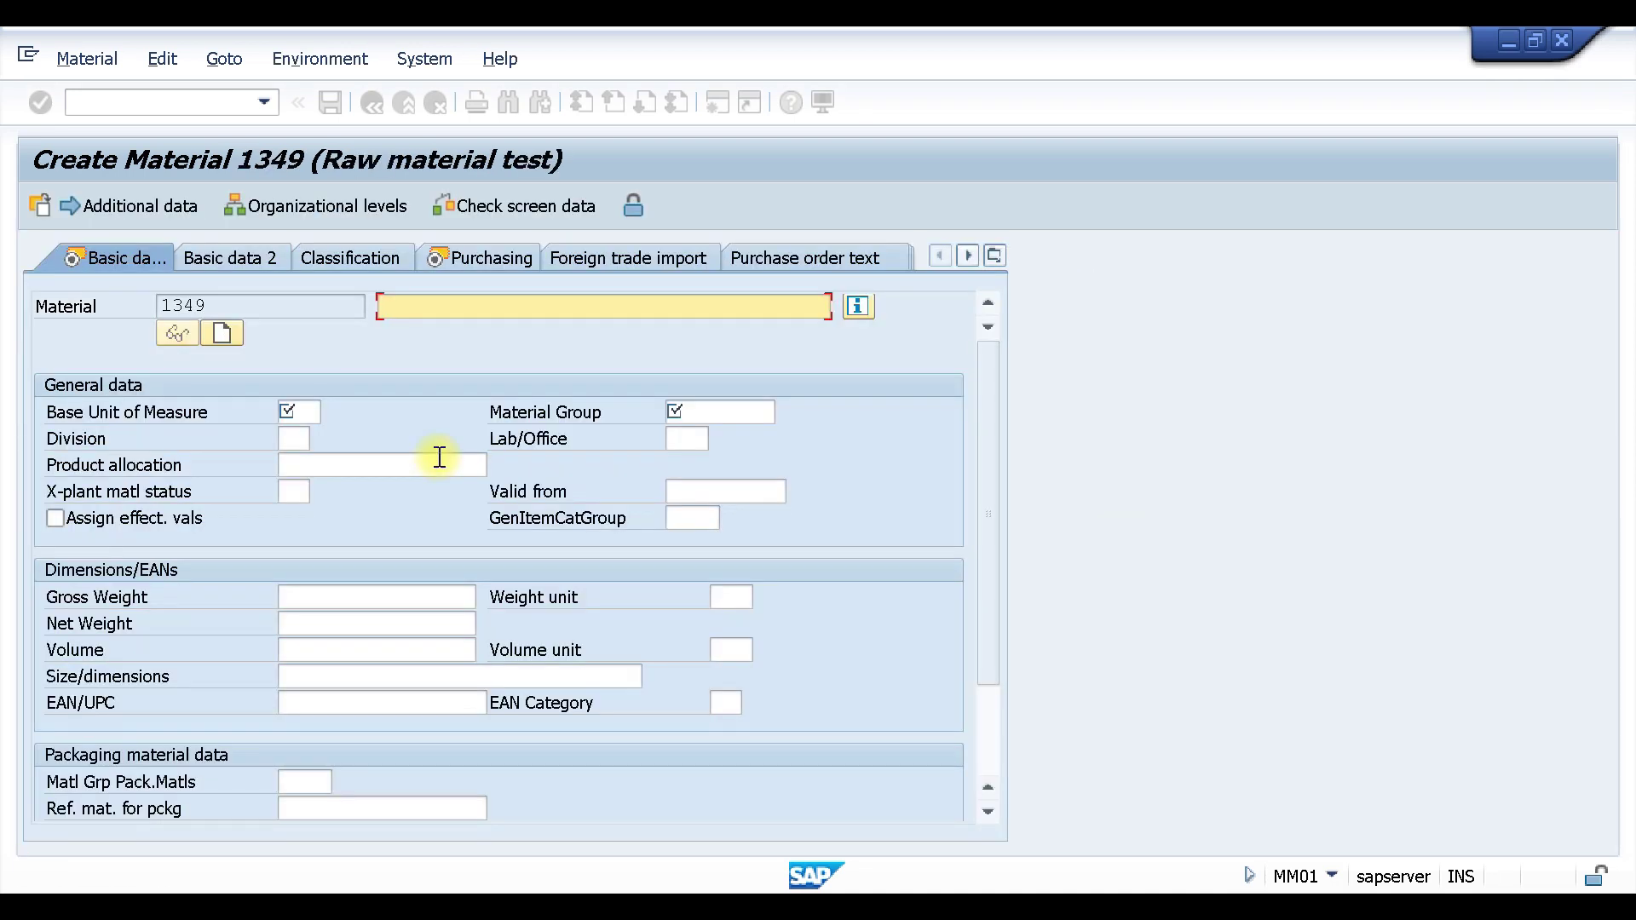
Fill basic data: description 'test val material', base unit KG, material group ZR01.
left_click(413, 309)
left_click(410, 331)
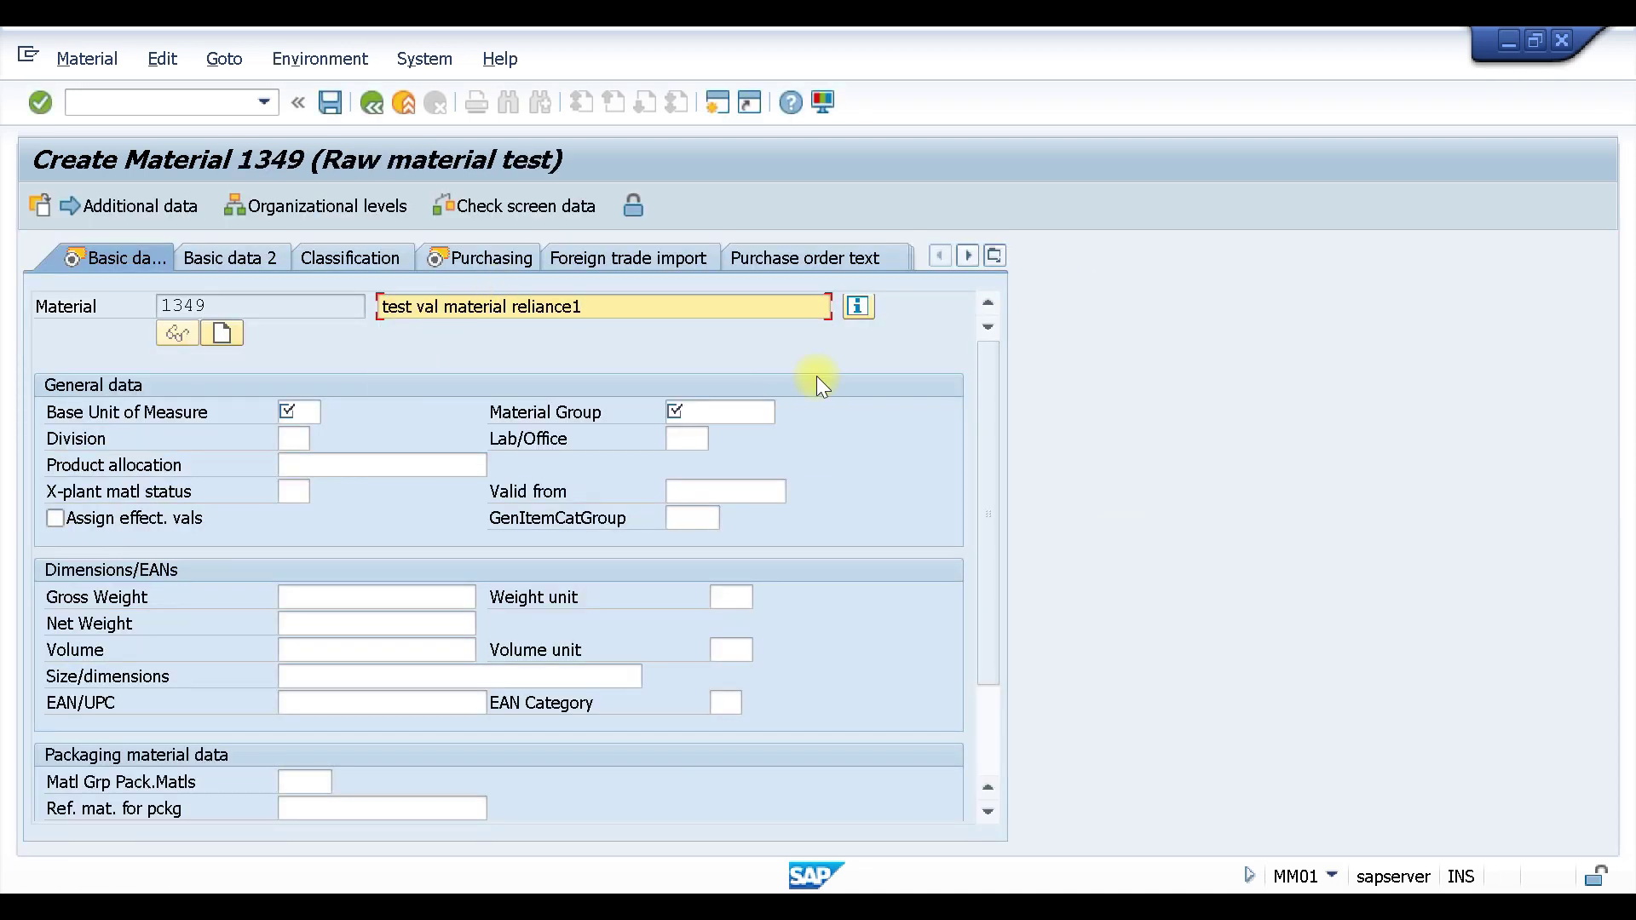
key("BackSpace")
key("BackSpace")
key("BackSpace")
key("BackSpace")
key("BackSpace")
key("BackSpace")
key("BackSpace")
key("BackSpace")
key("BackSpace")
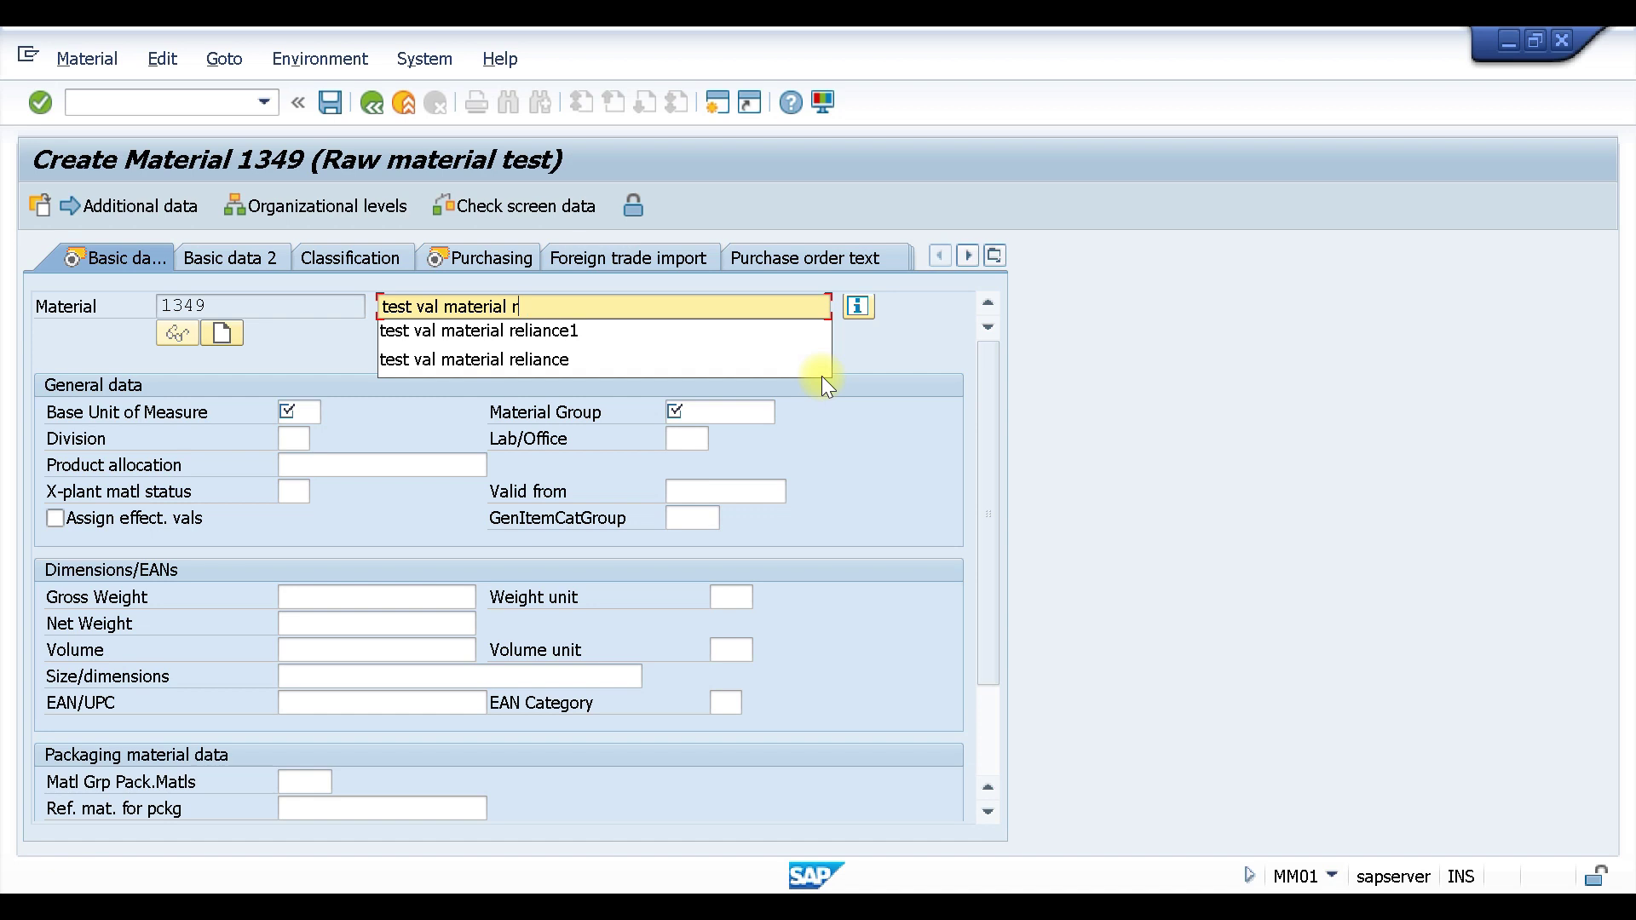
left_click(302, 412)
left_click(307, 439)
left_click(696, 406)
left_click(697, 433)
key("Return")
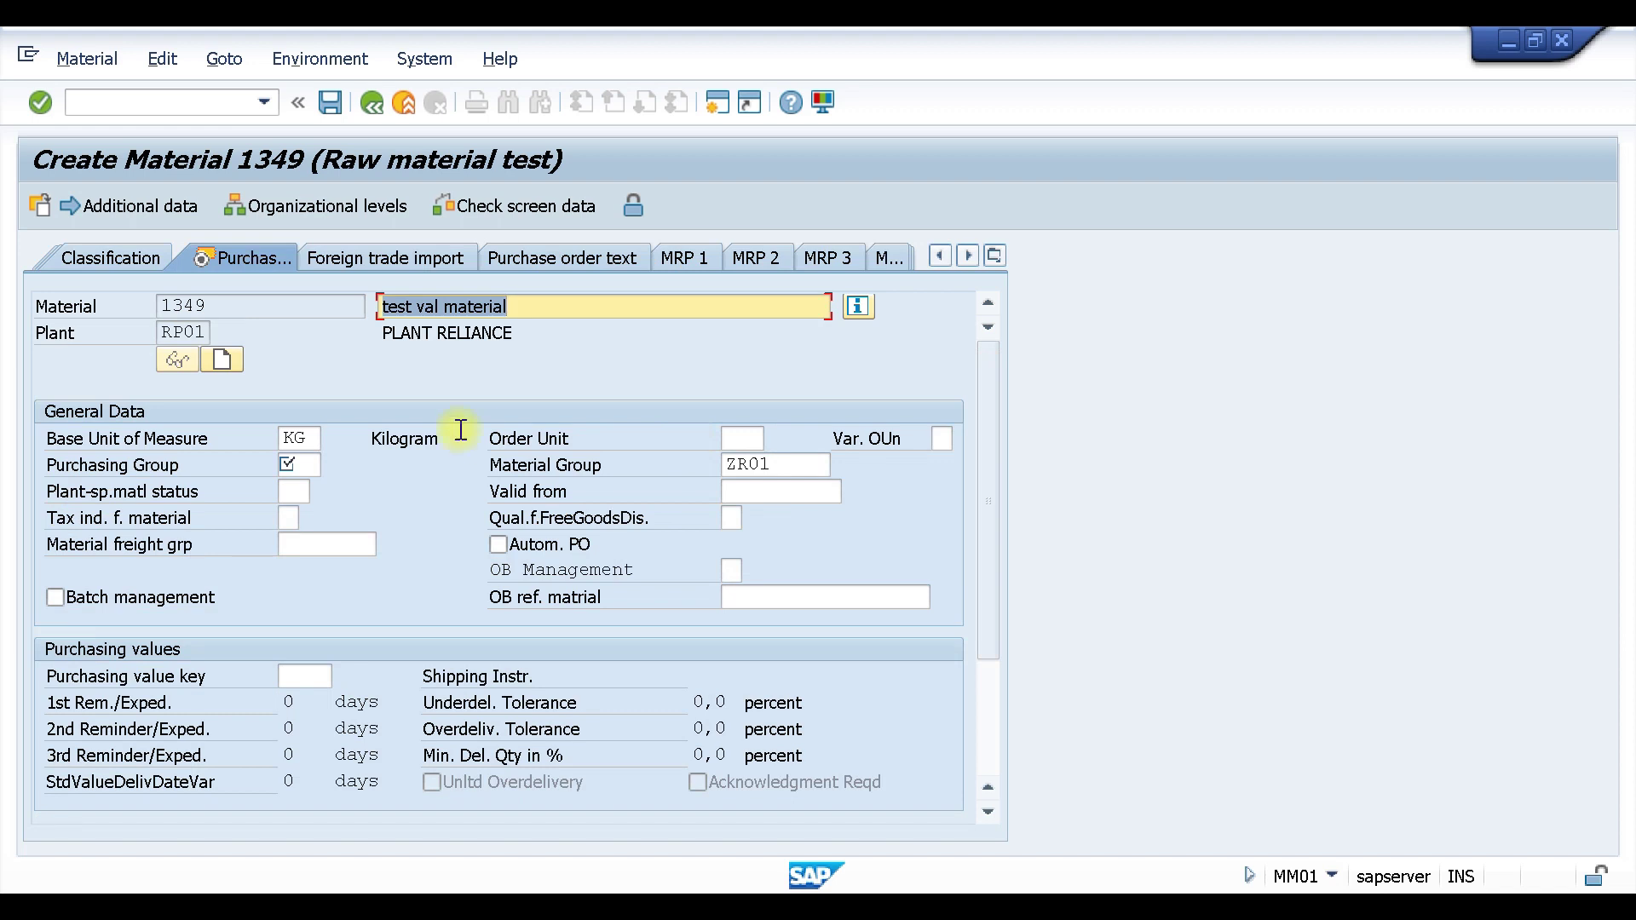
Pass the purchasing and plant data screens to reach Accounting 1.
left_click(294, 465)
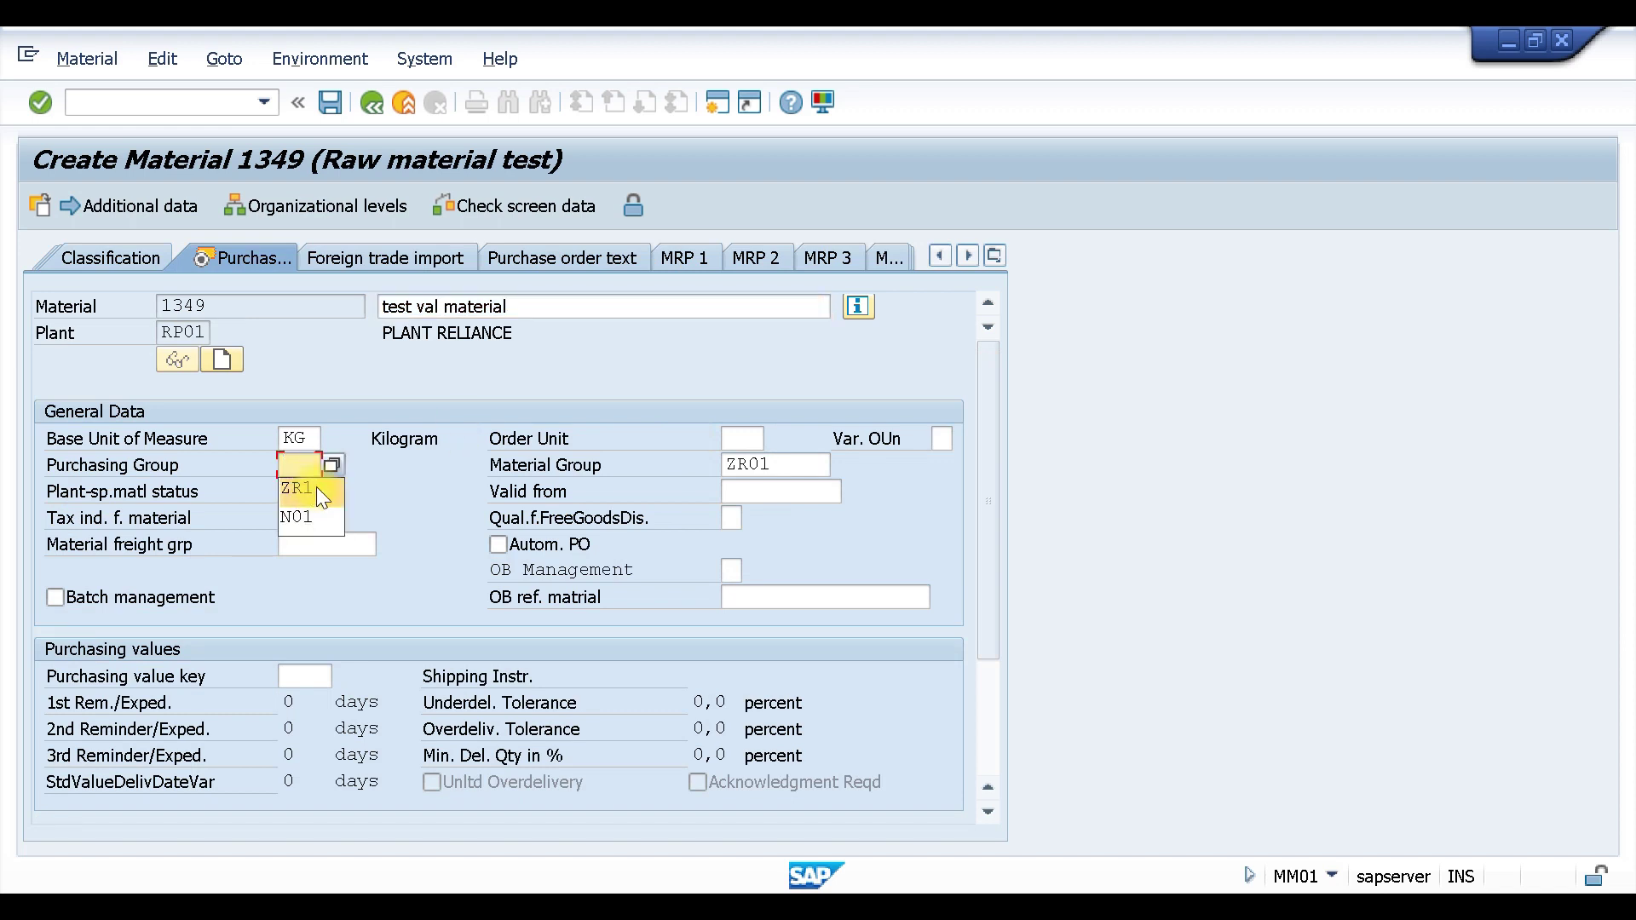
key("Return")
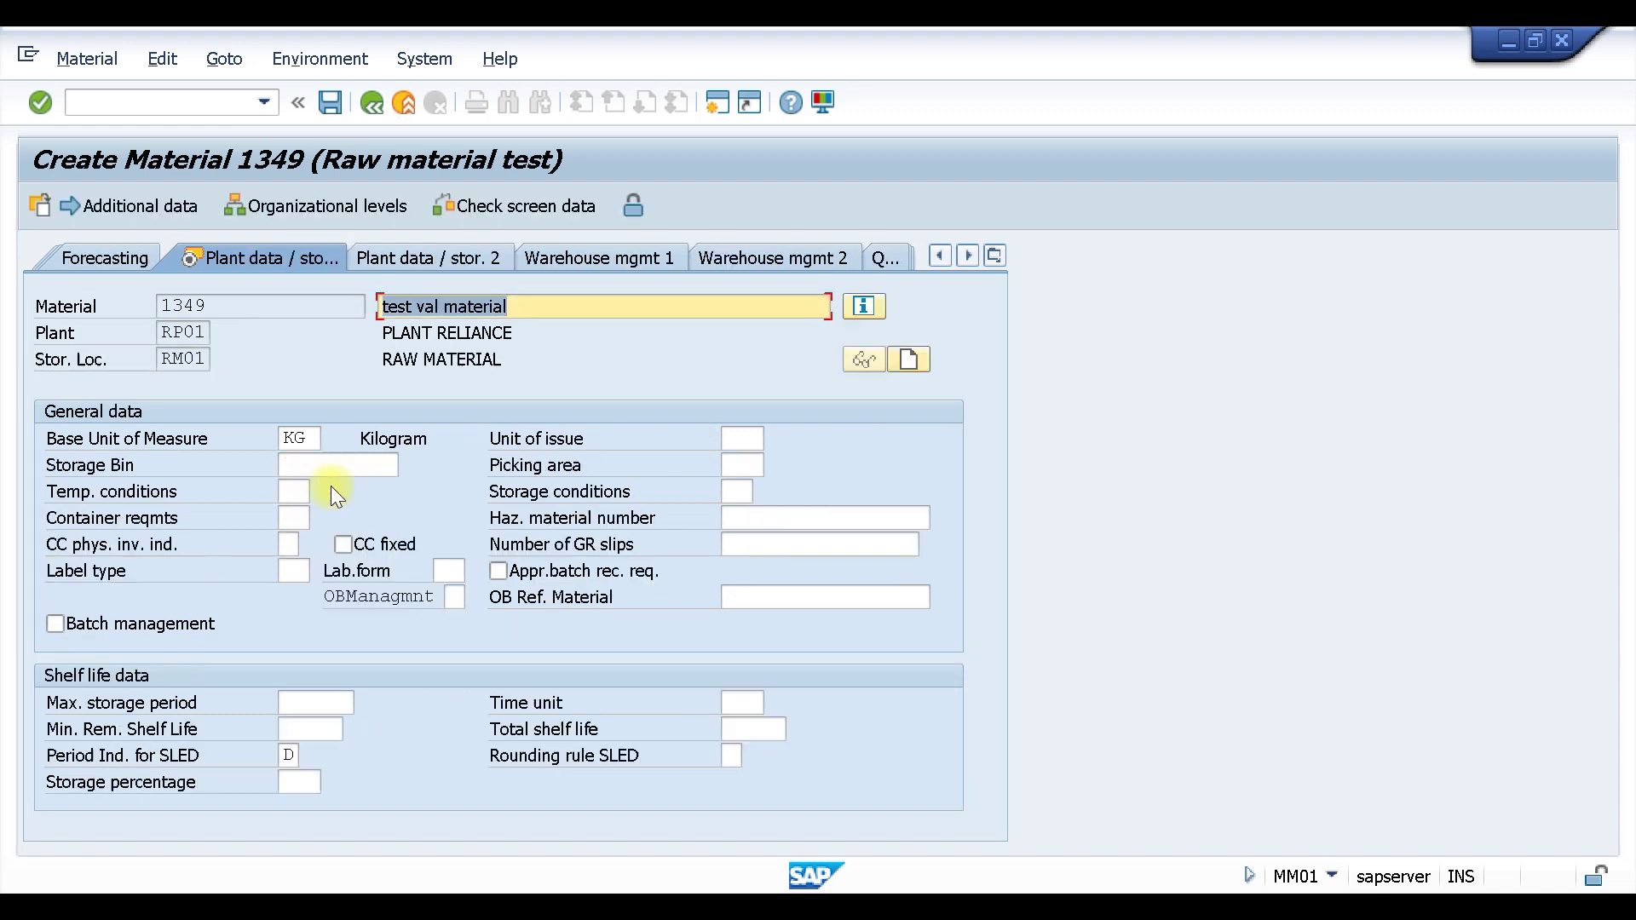
key("Return")
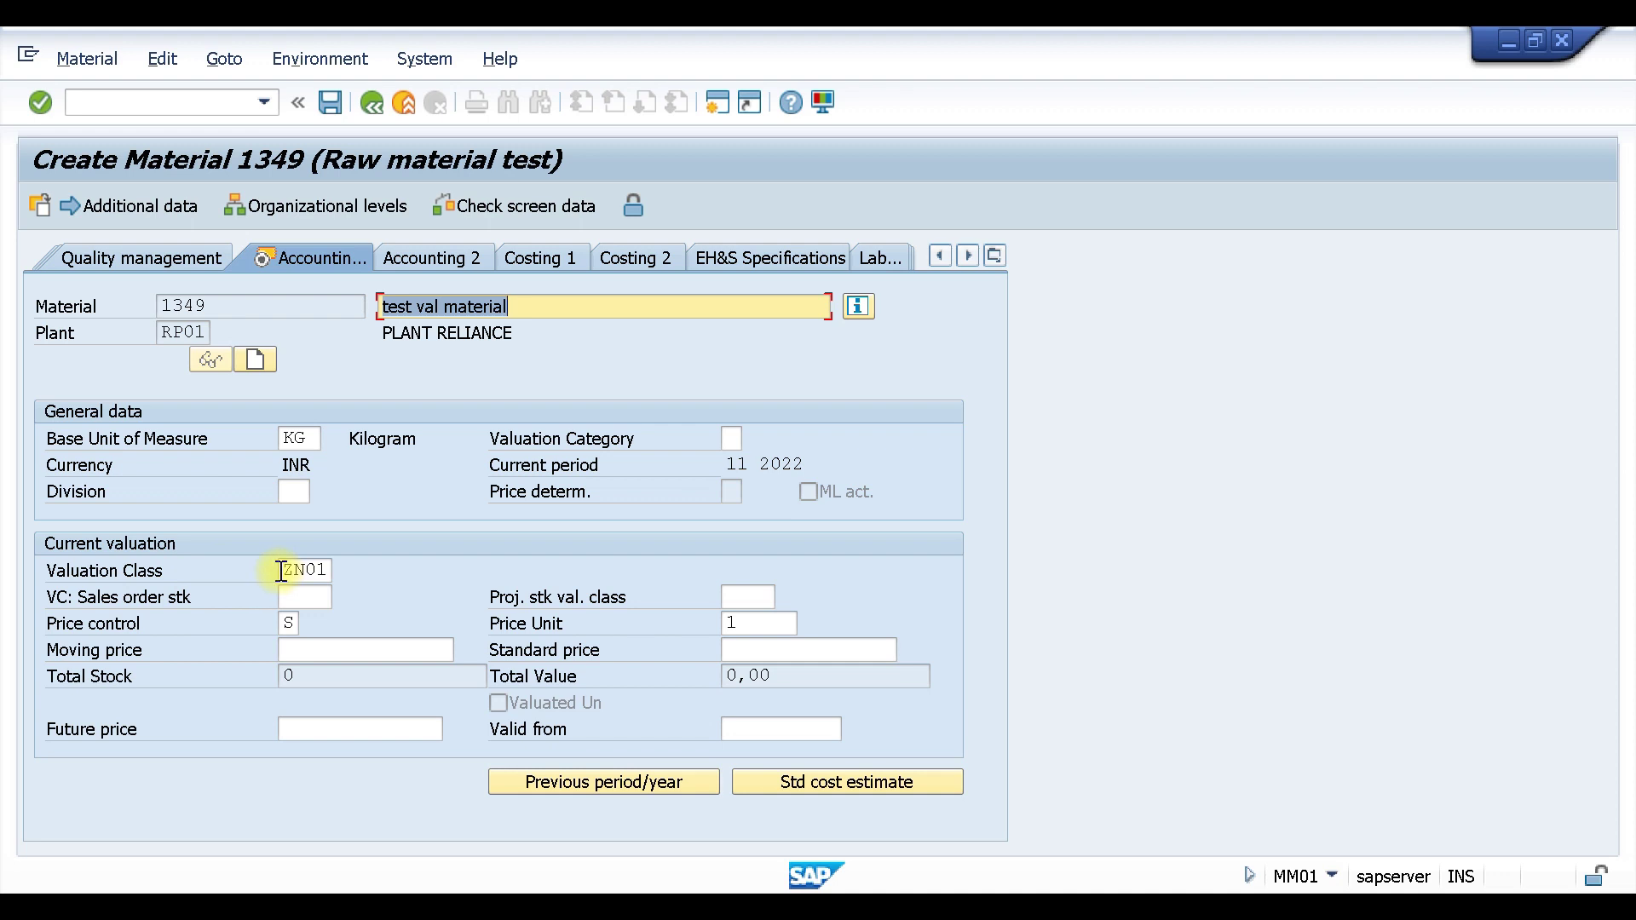
Check the list of allowed valuation classes for the material, then close it.
left_click(322, 569)
key("F4")
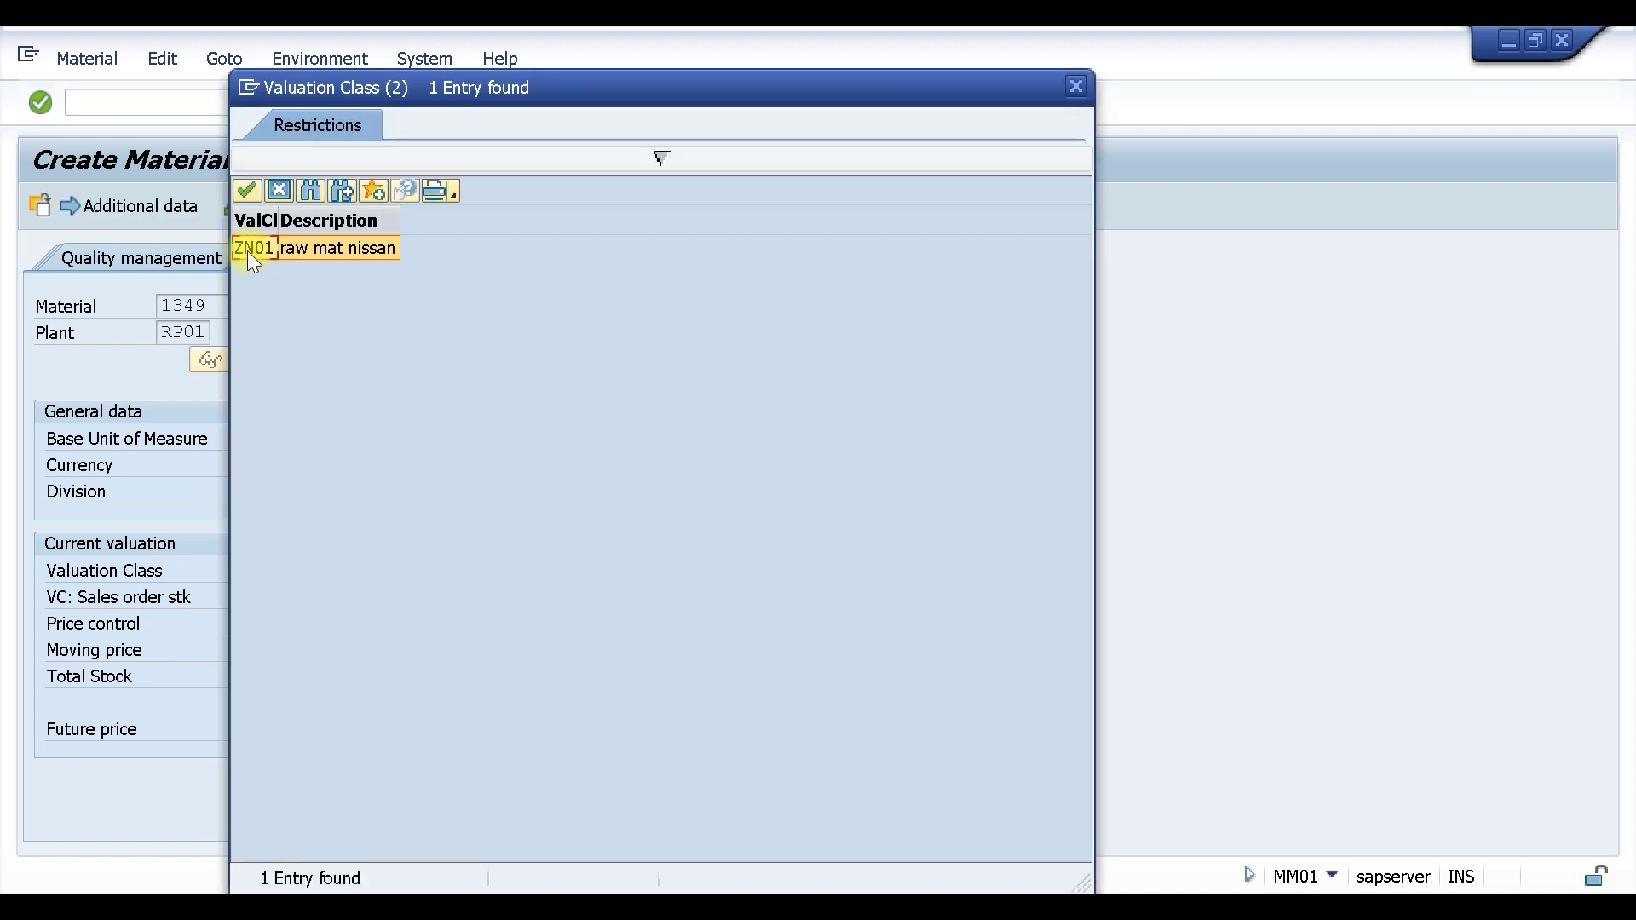
left_click(1073, 86)
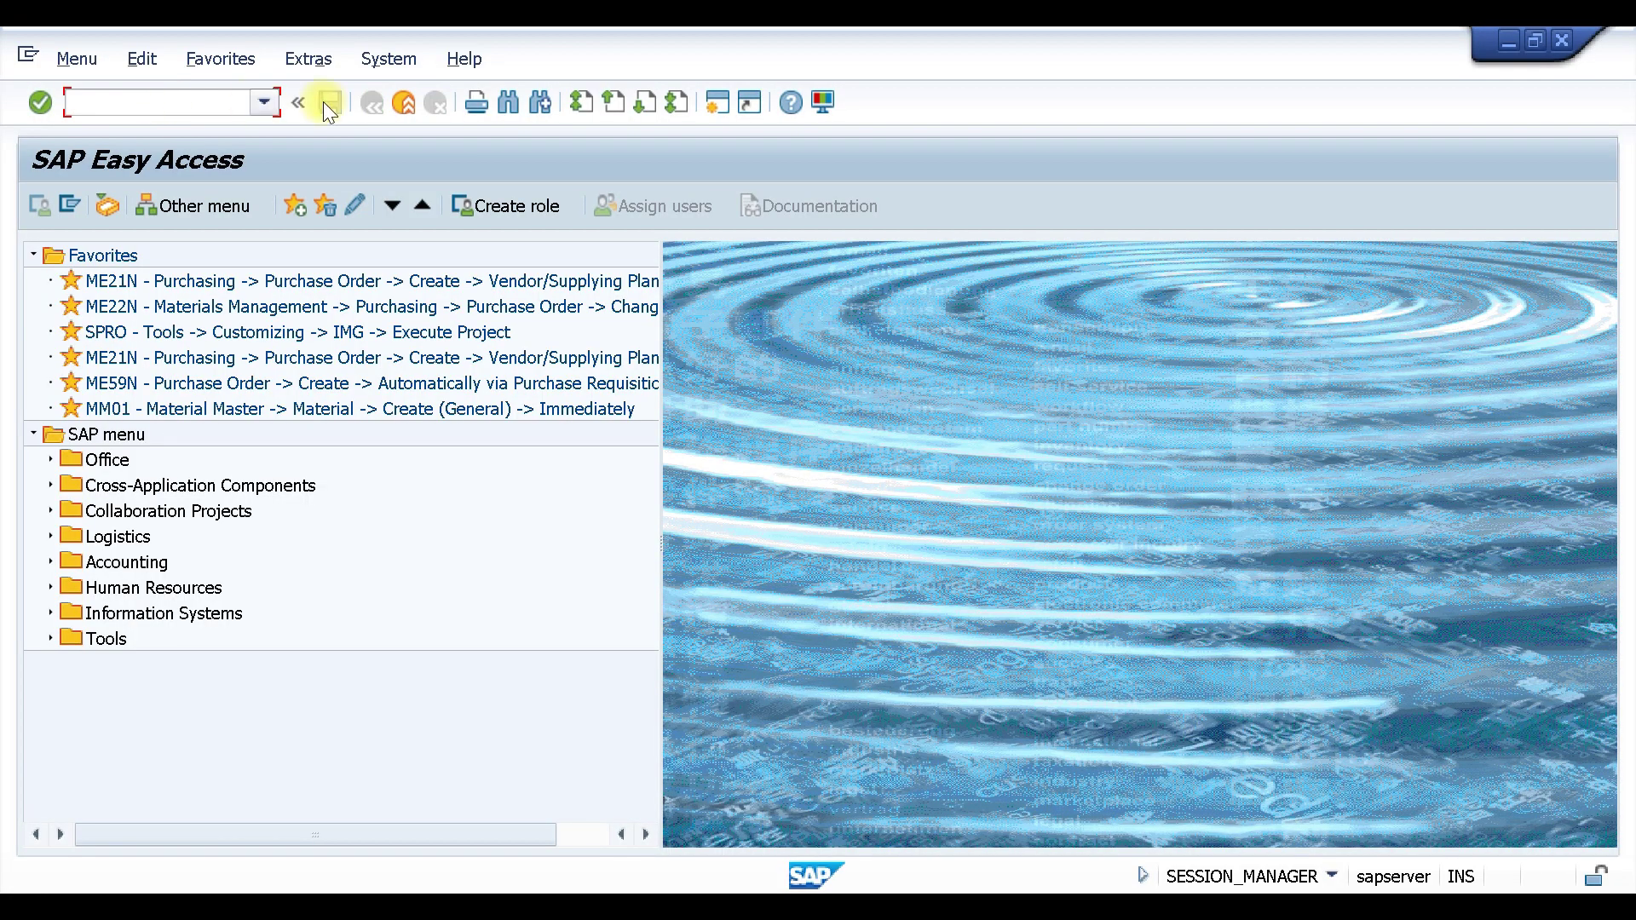
Start transaction SPRO and open the SAP Reference IMG.
type("spro")
key("Return")
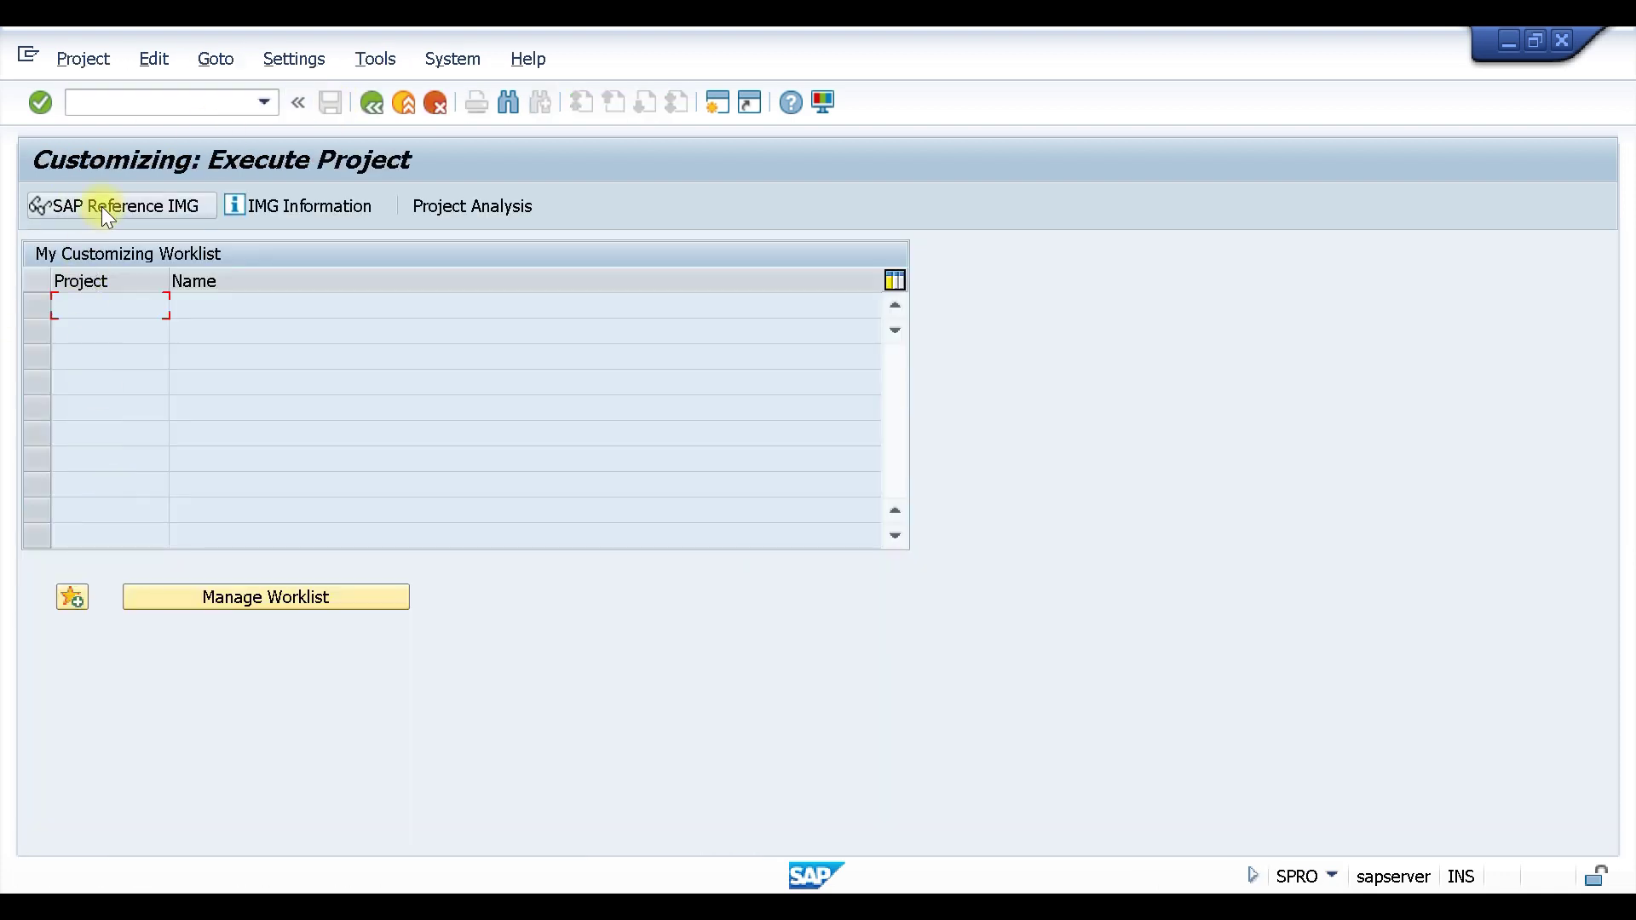
left_click(100, 206)
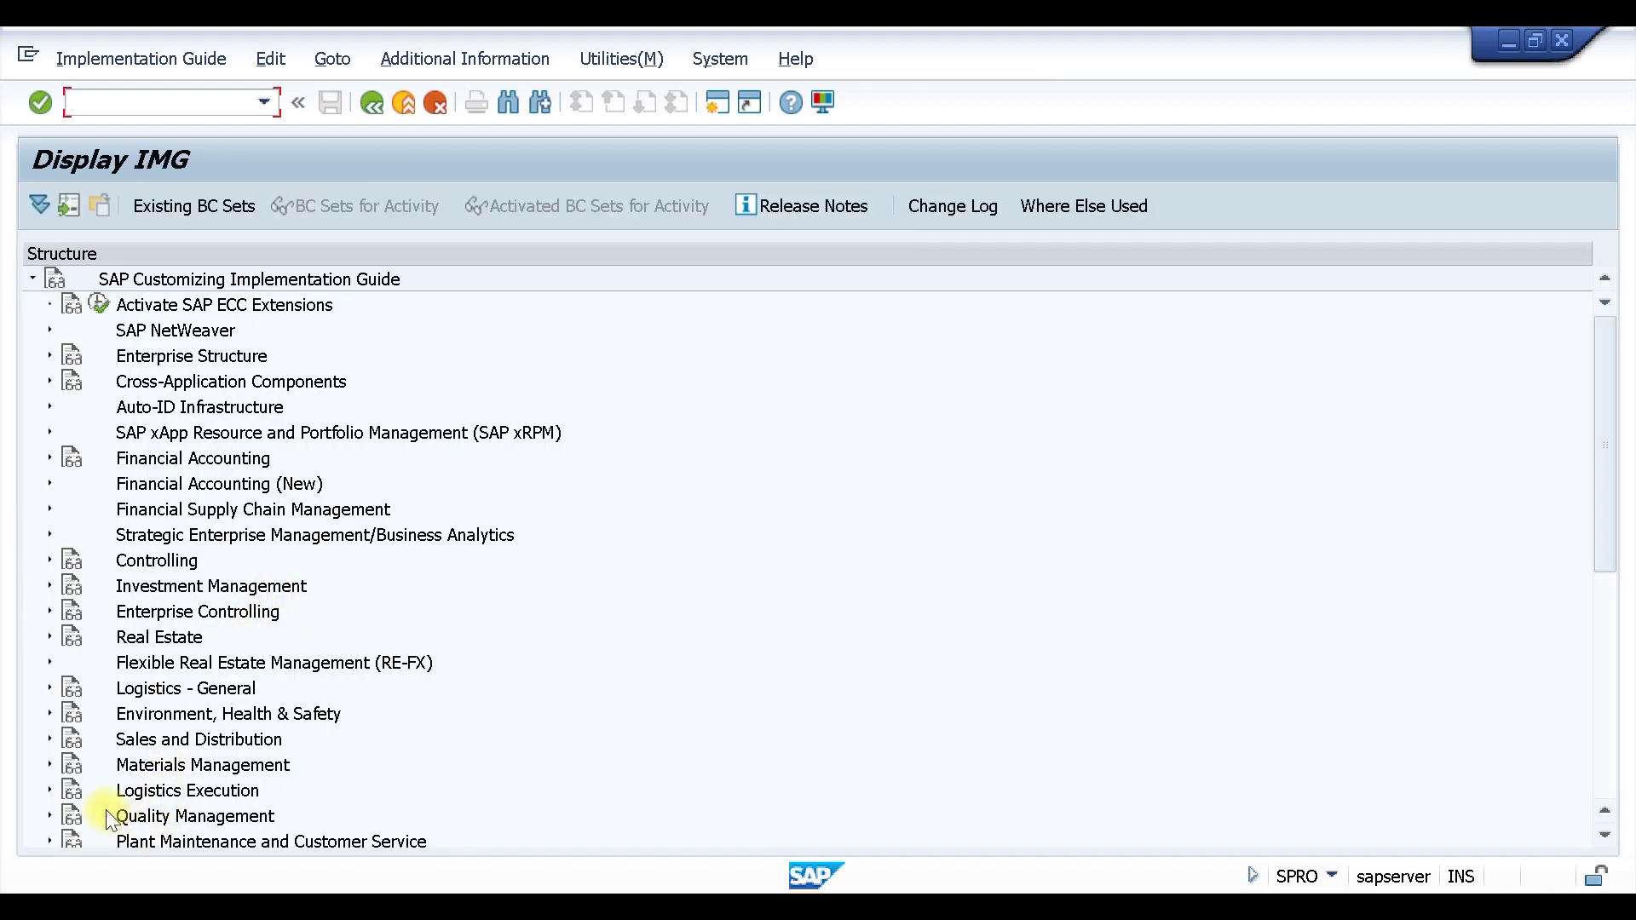
Navigate Materials Management > Valuation and Account Assignment > Account Determination Without Wizard, running Define Valuation Classes.
left_click(49, 764)
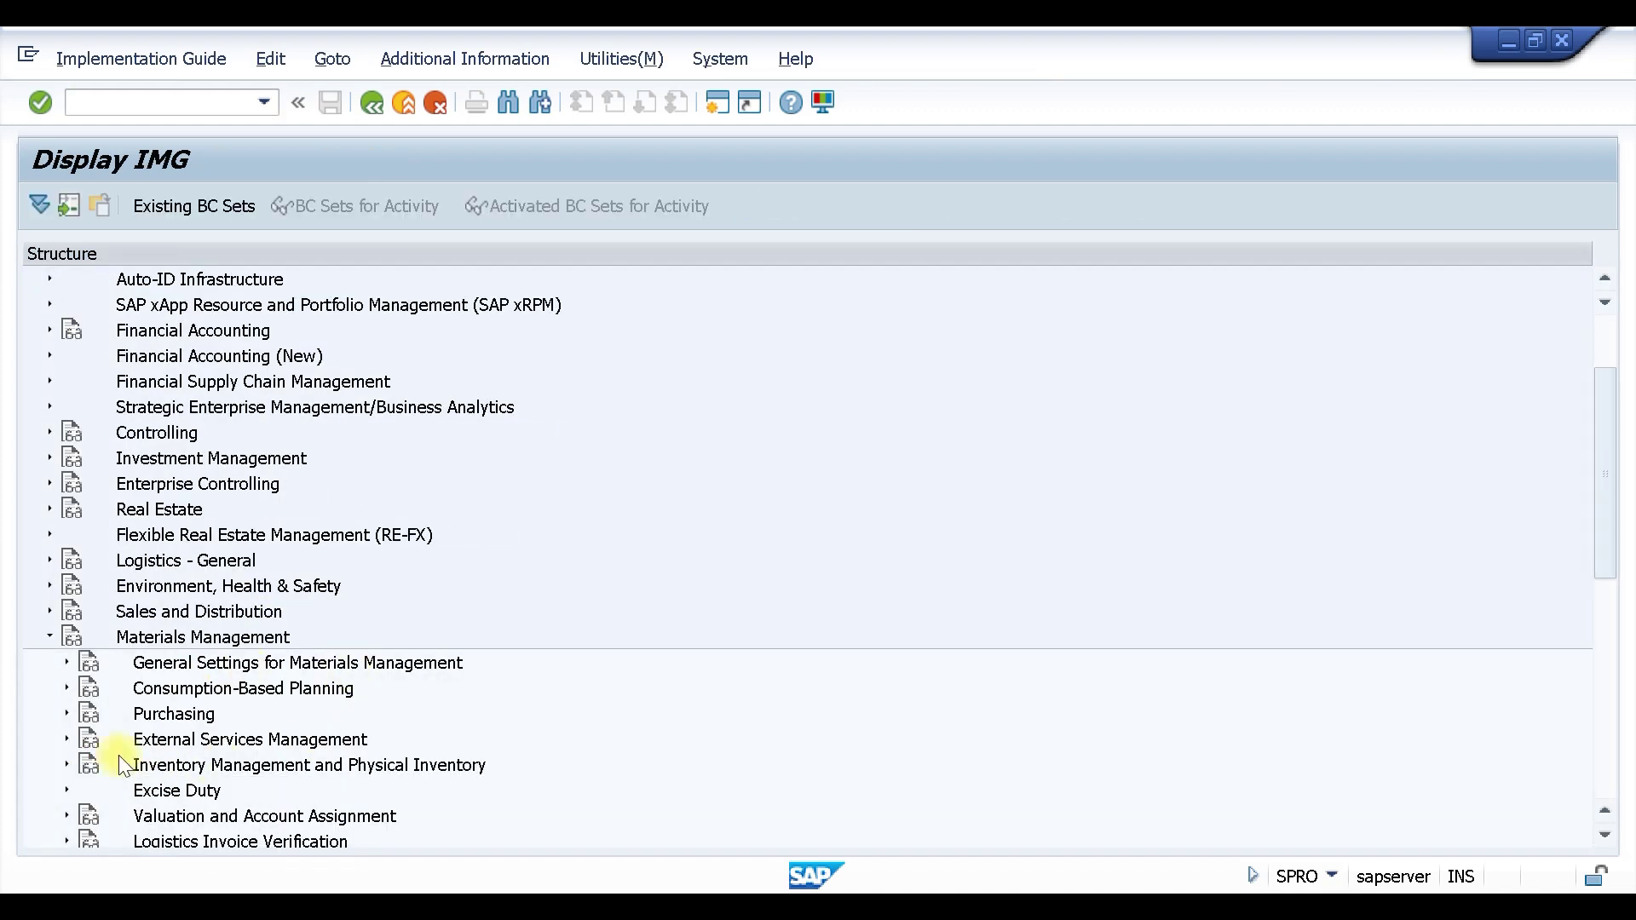
left_click(66, 815)
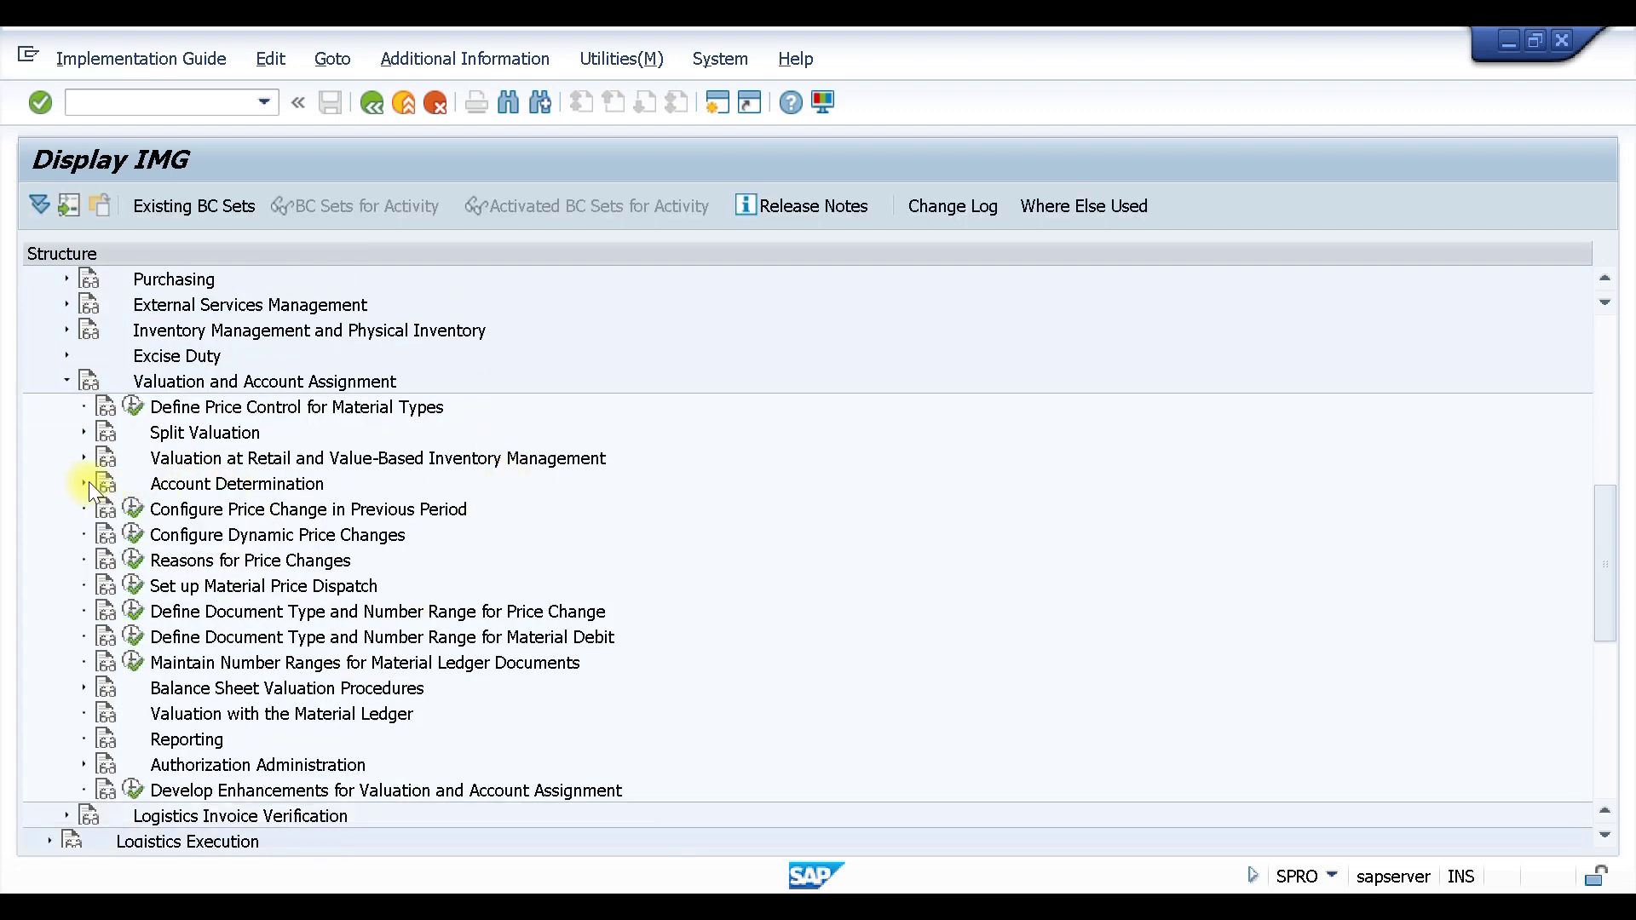
left_click(84, 484)
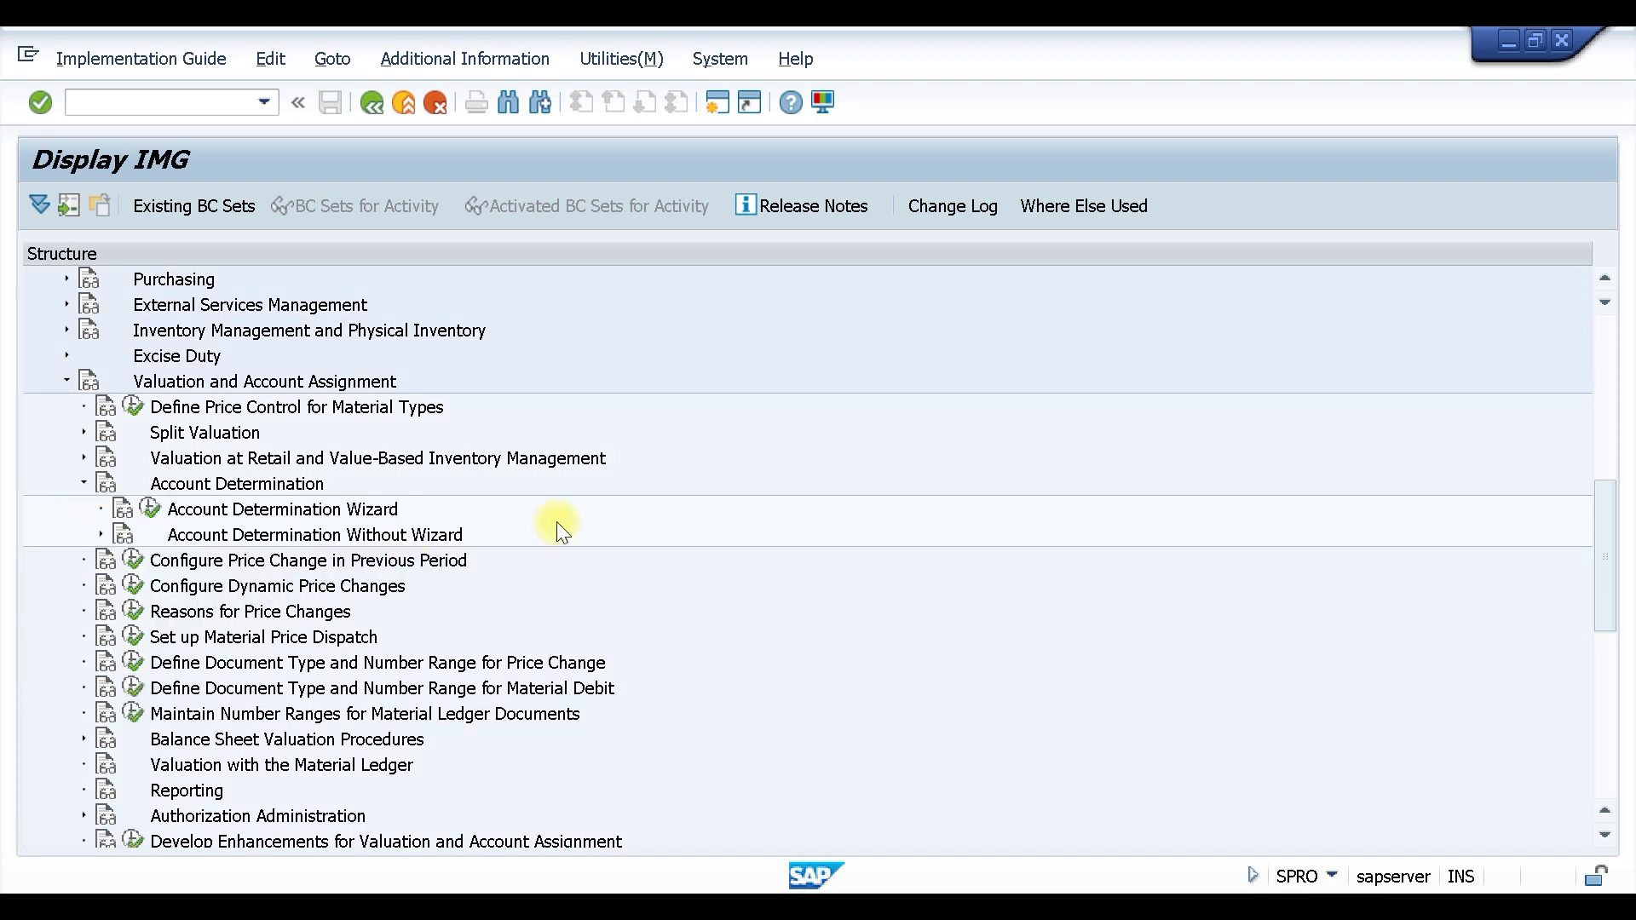
left_click(100, 534)
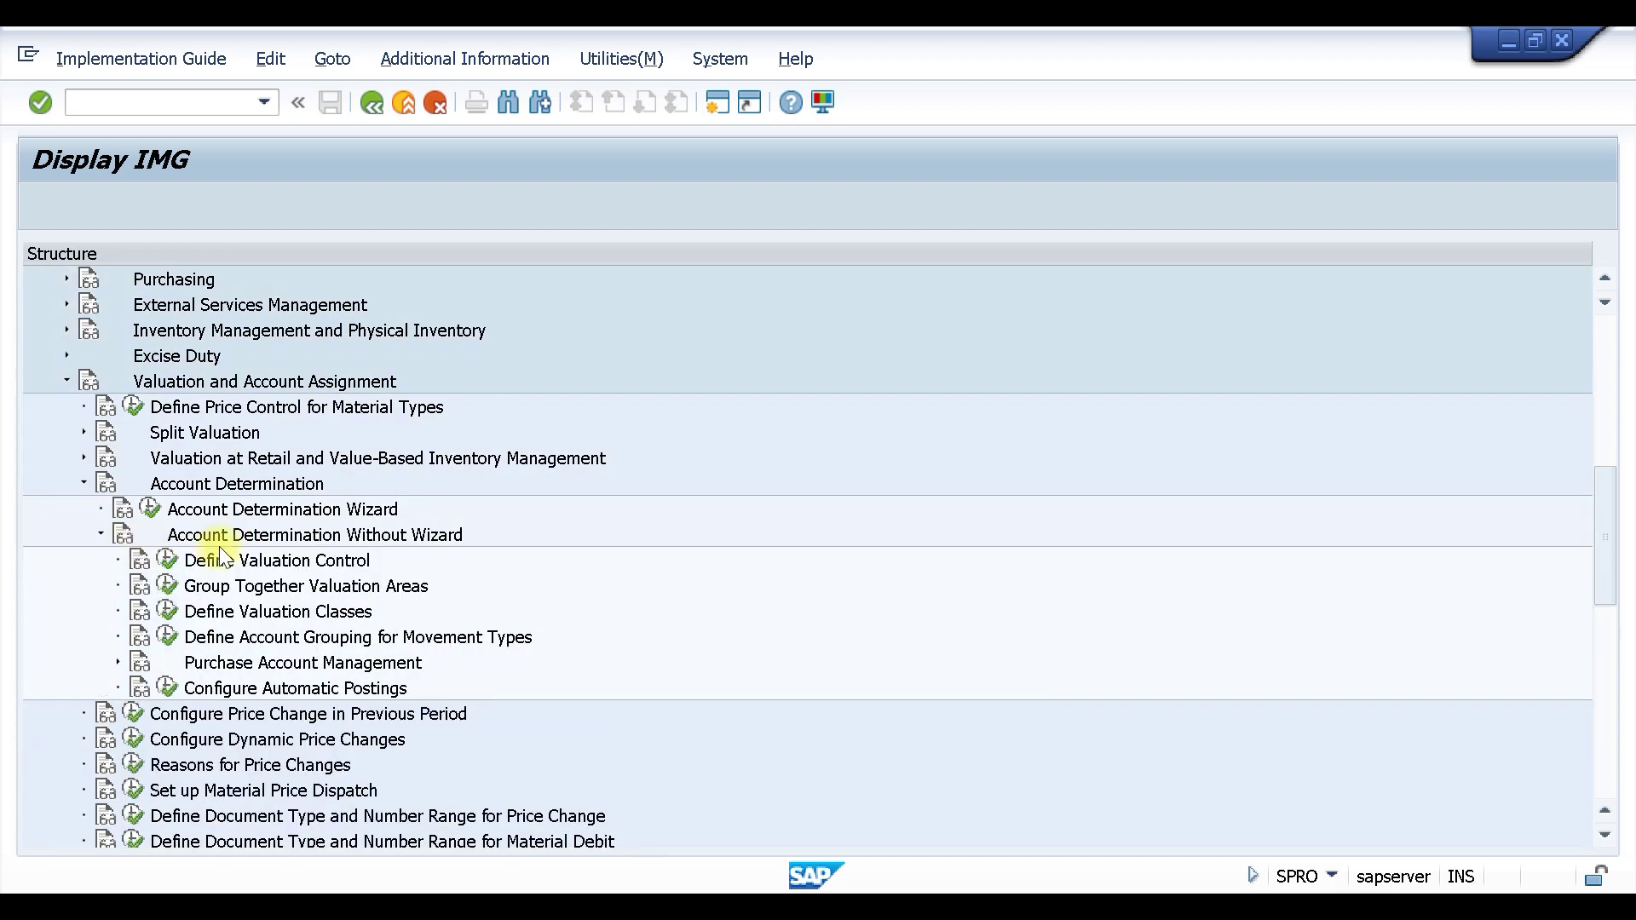
left_click(167, 611)
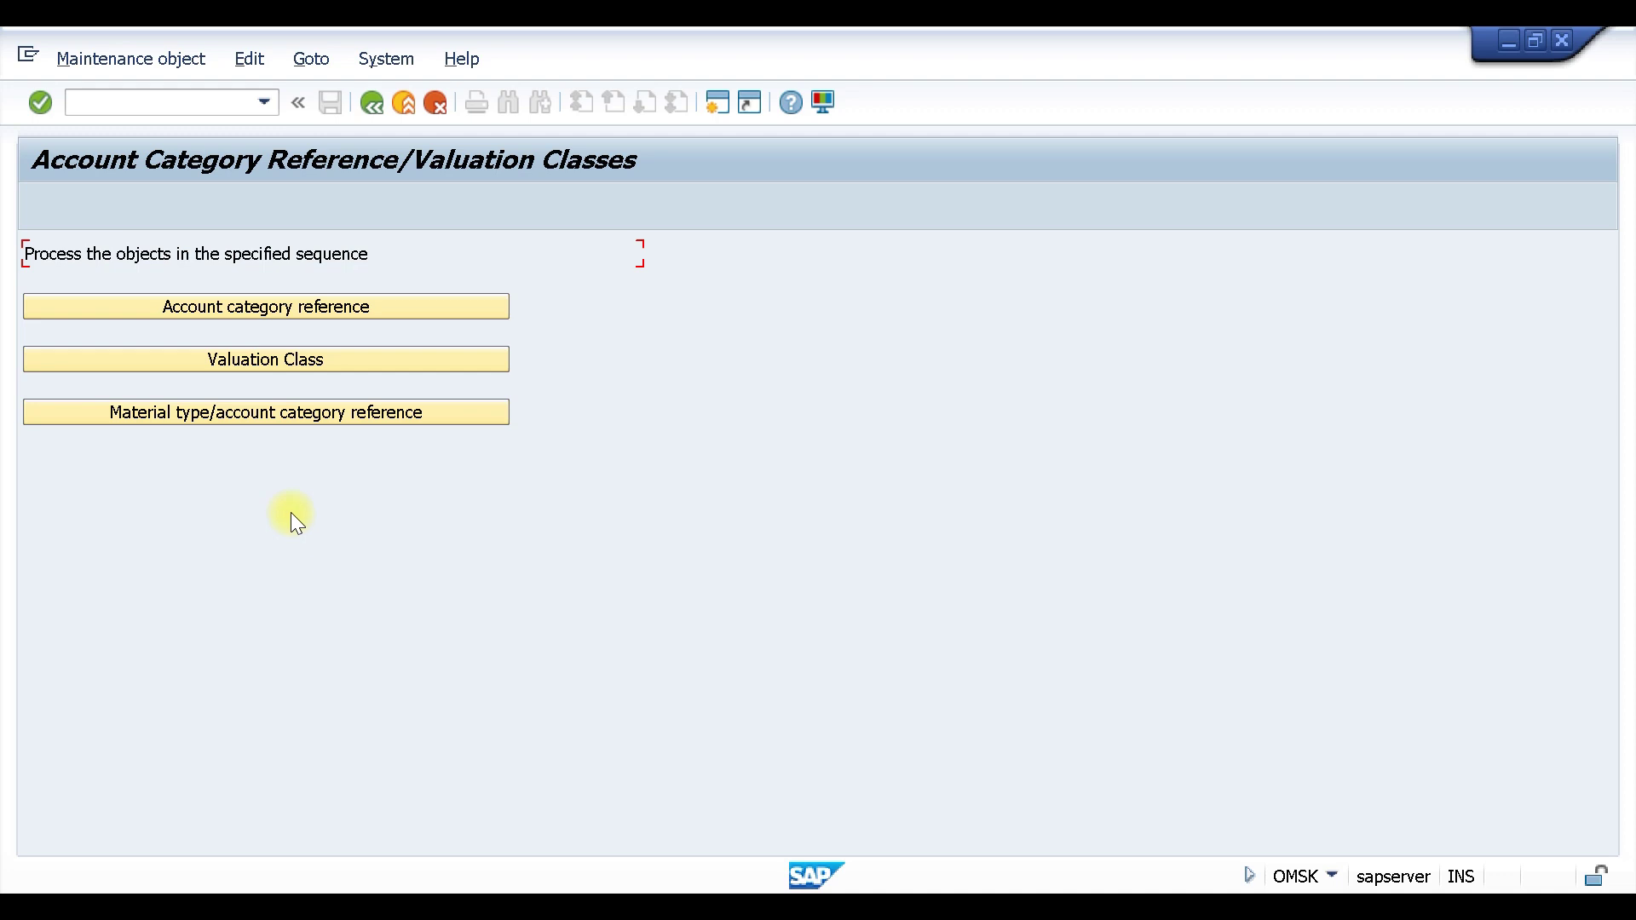
left_click(178, 417)
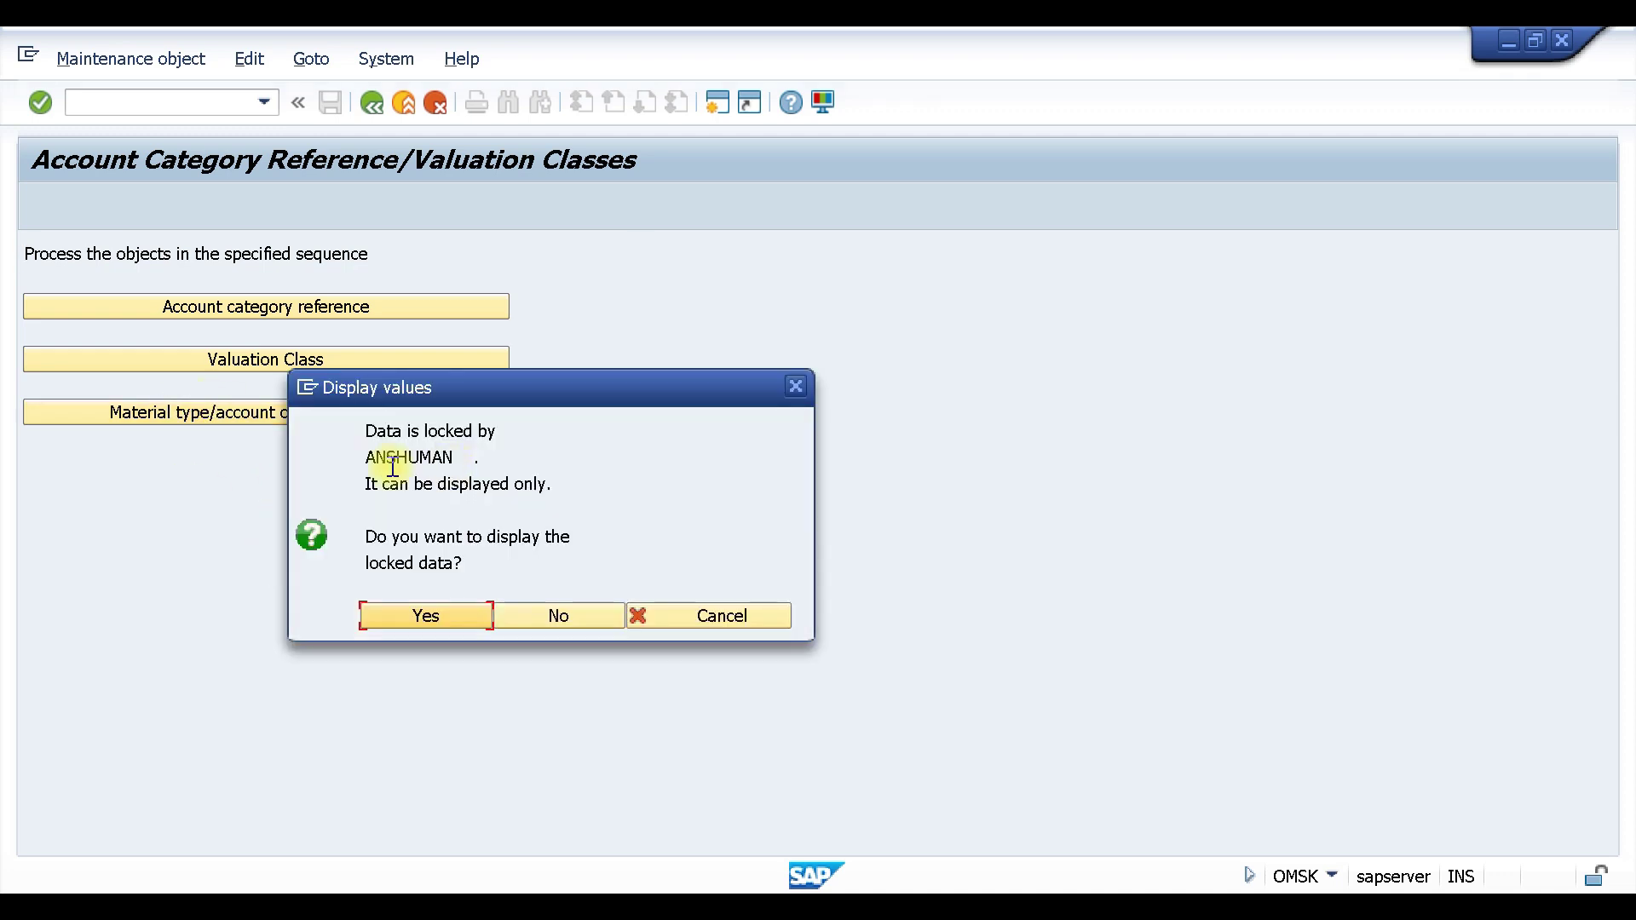
left_click(439, 617)
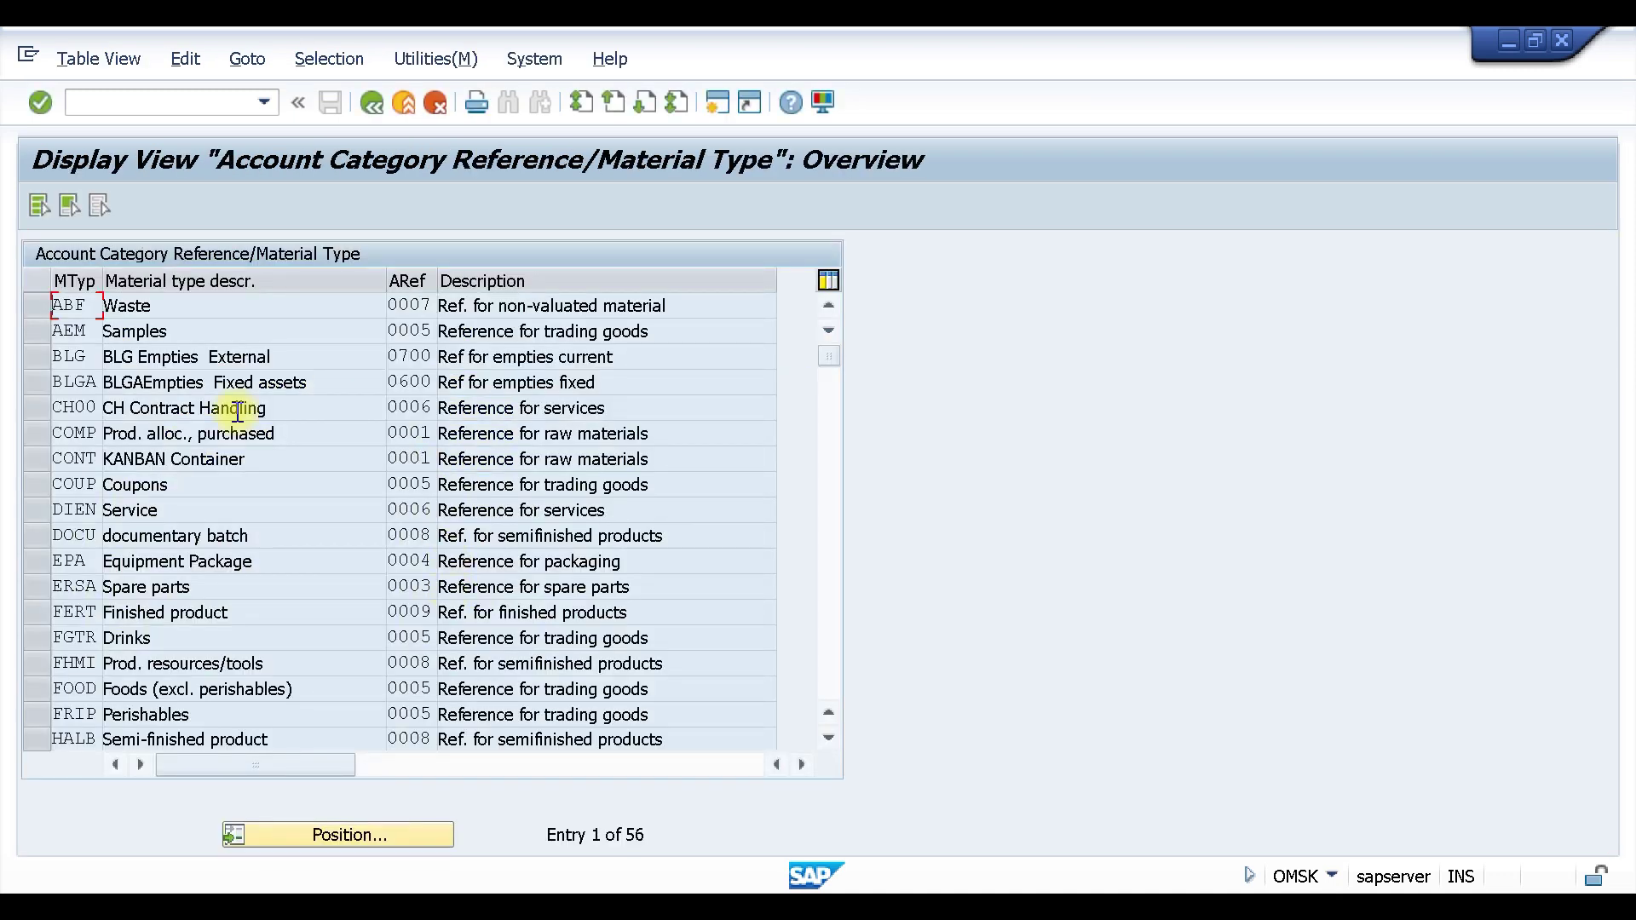
scroll(196, 515, "down", 6)
left_click(311, 834)
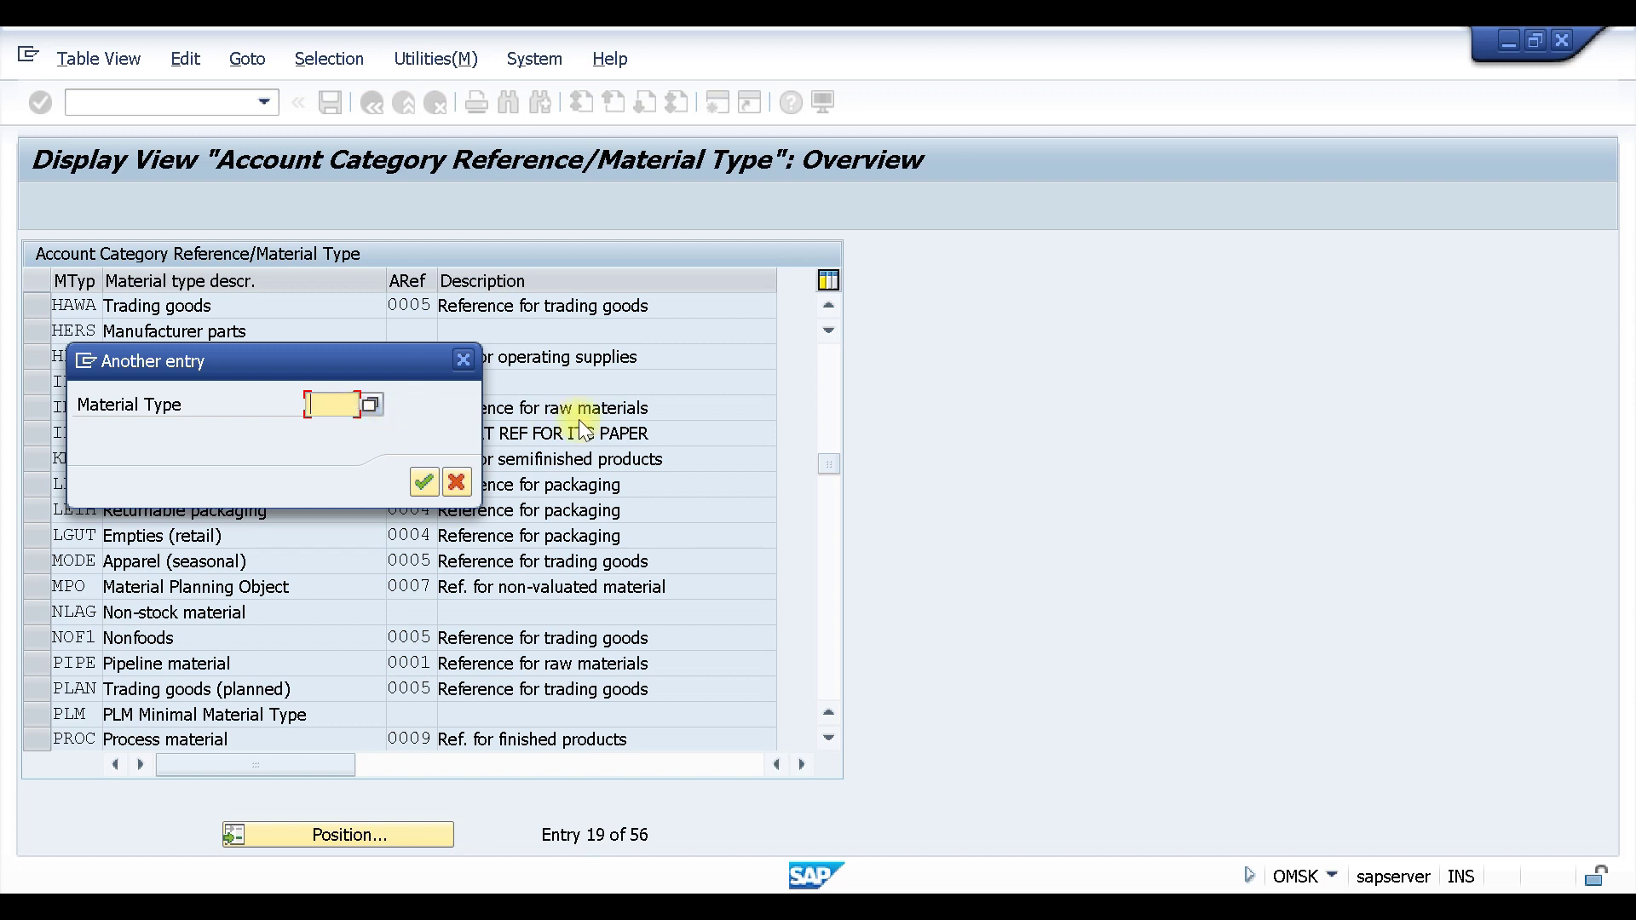
type("yroj")
key("Return")
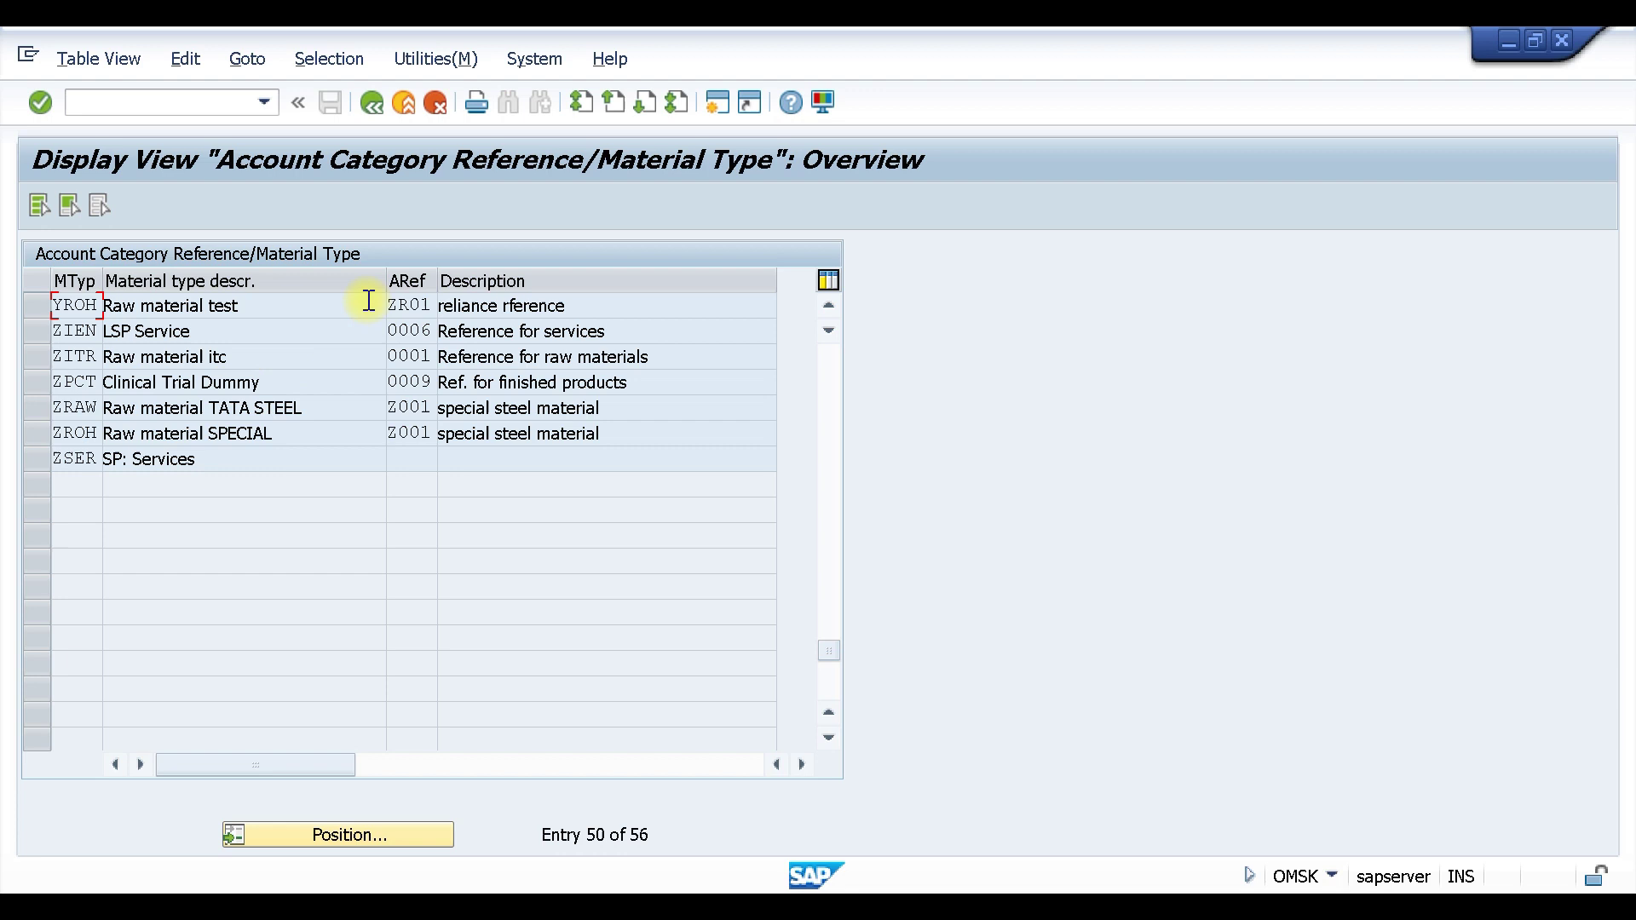
key("Tab")
left_click(370, 102)
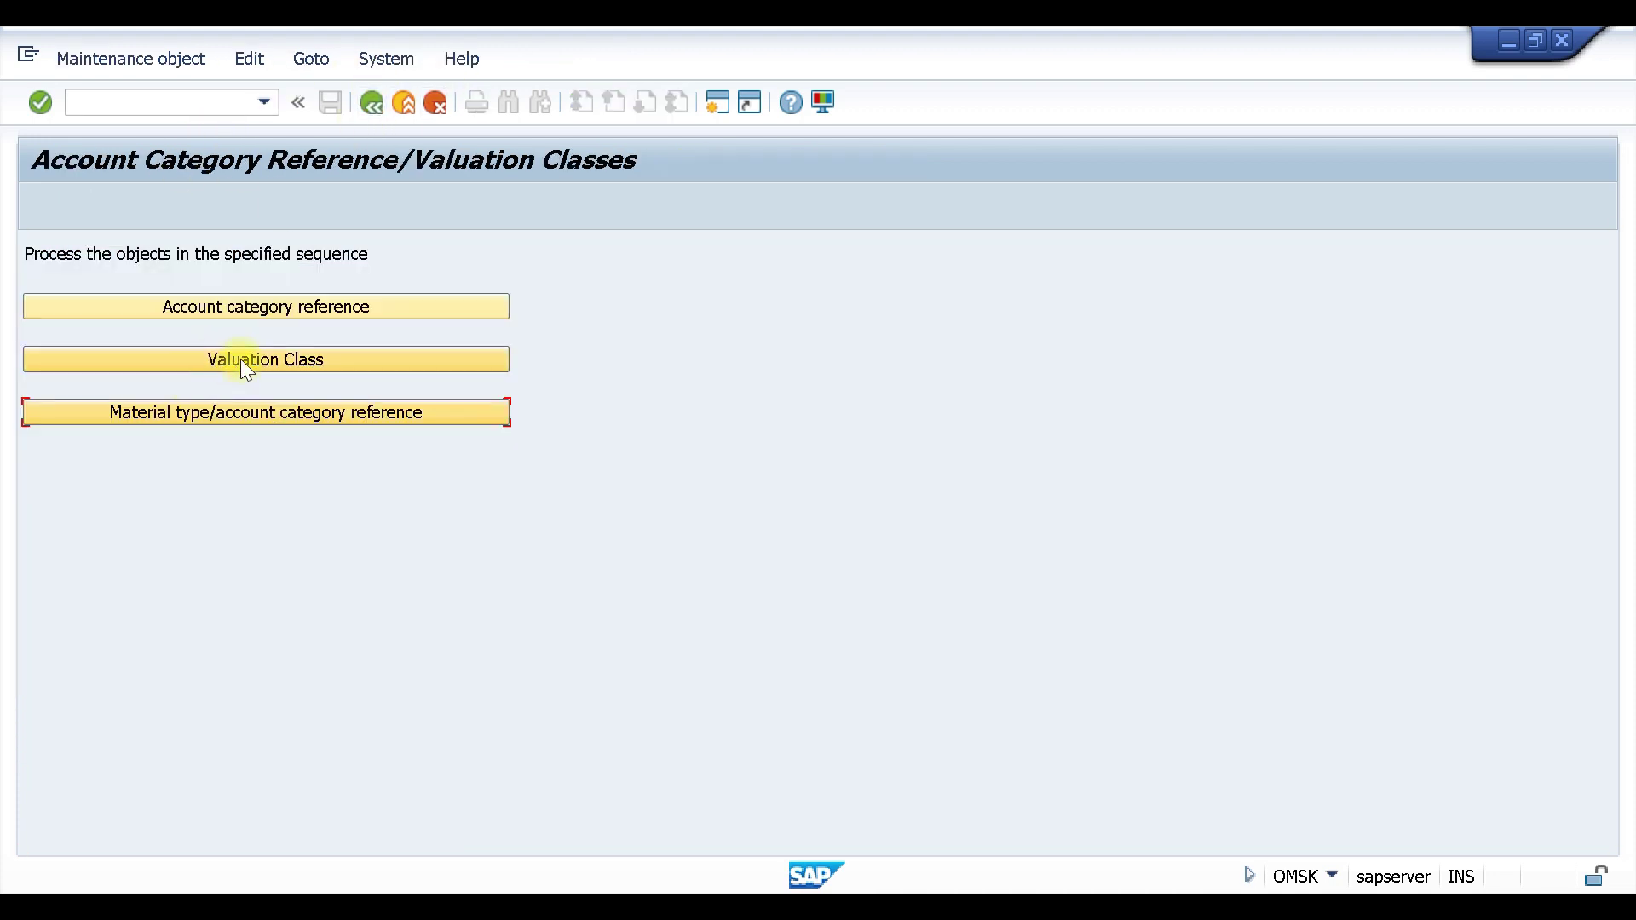
Open the Valuation Classes table and locate class ZN01 with account category reference ZR01.
left_click(238, 359)
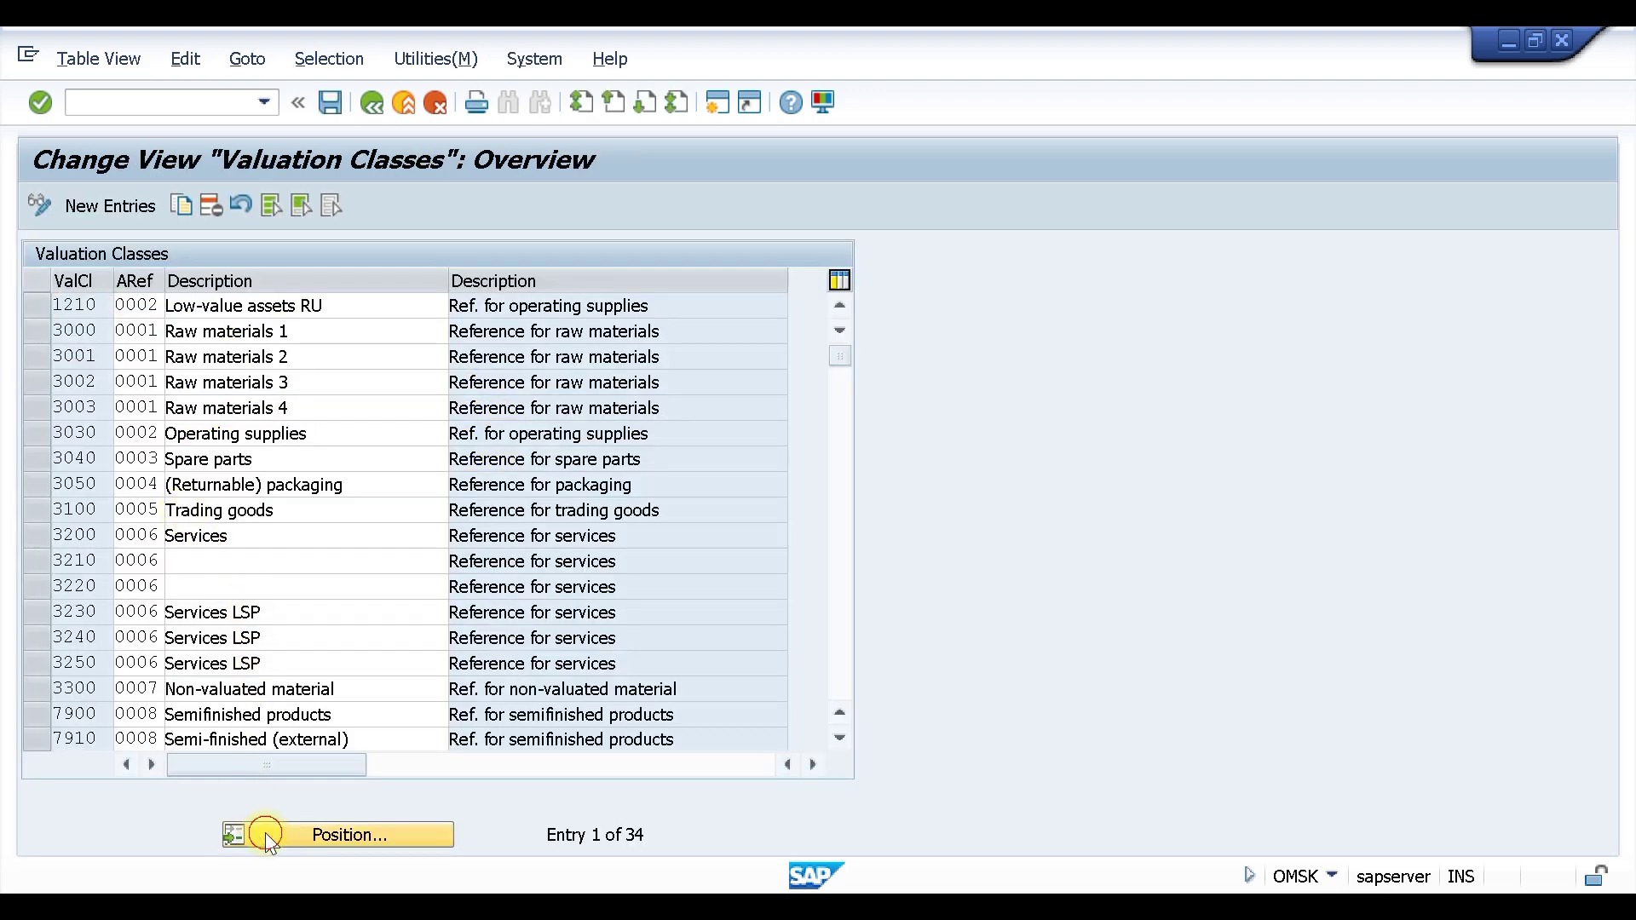
left_click(255, 833)
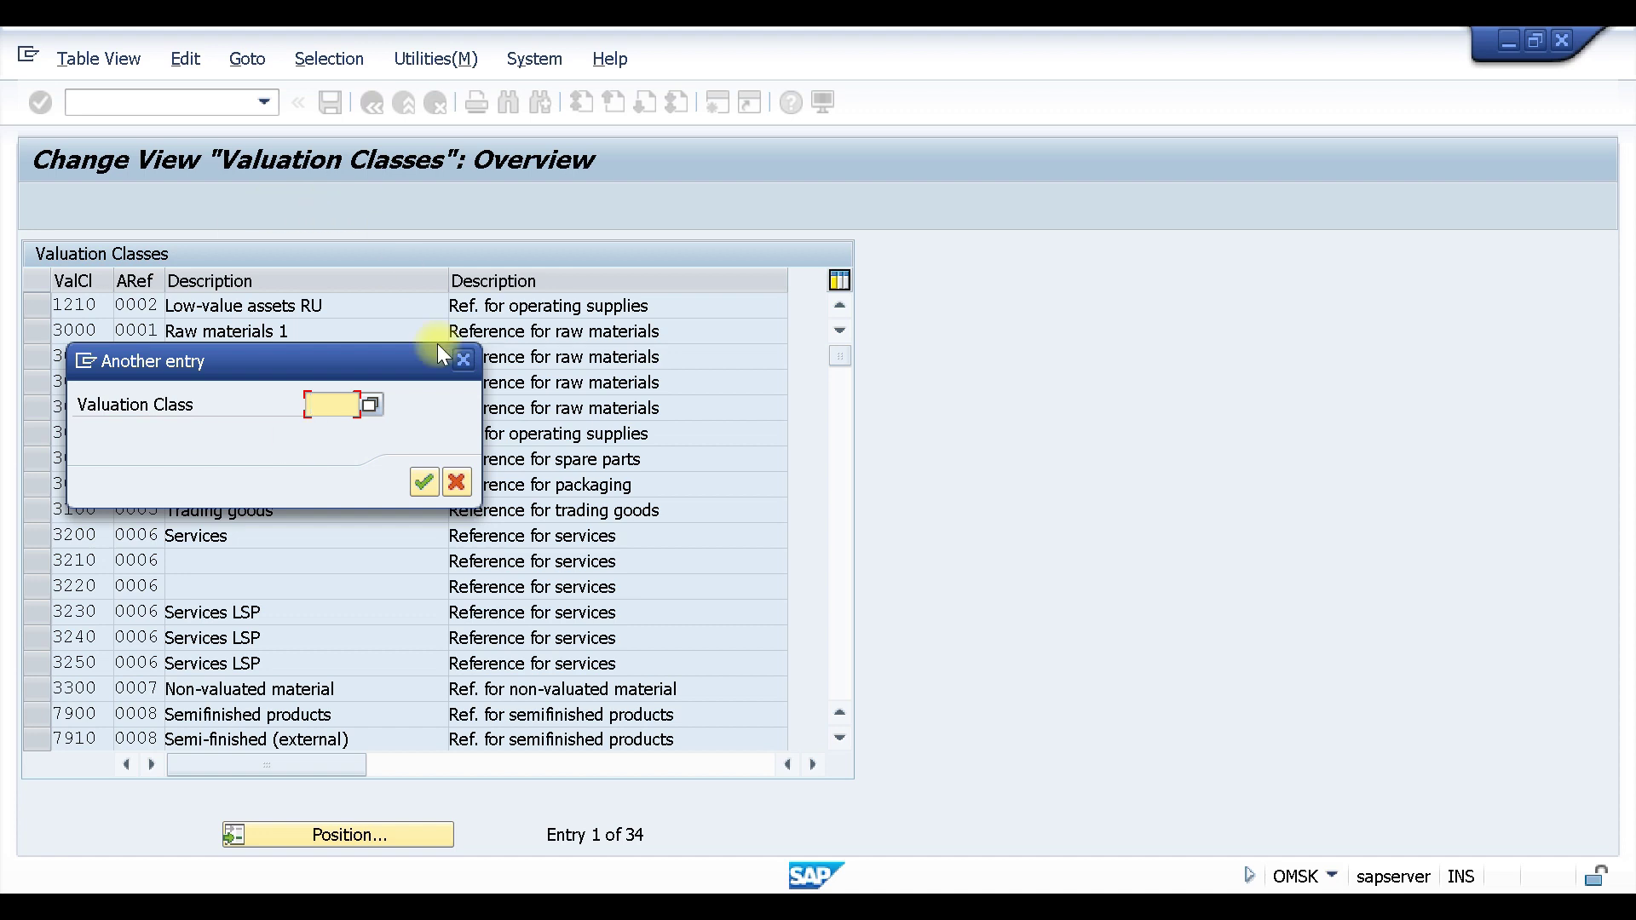
left_click(462, 362)
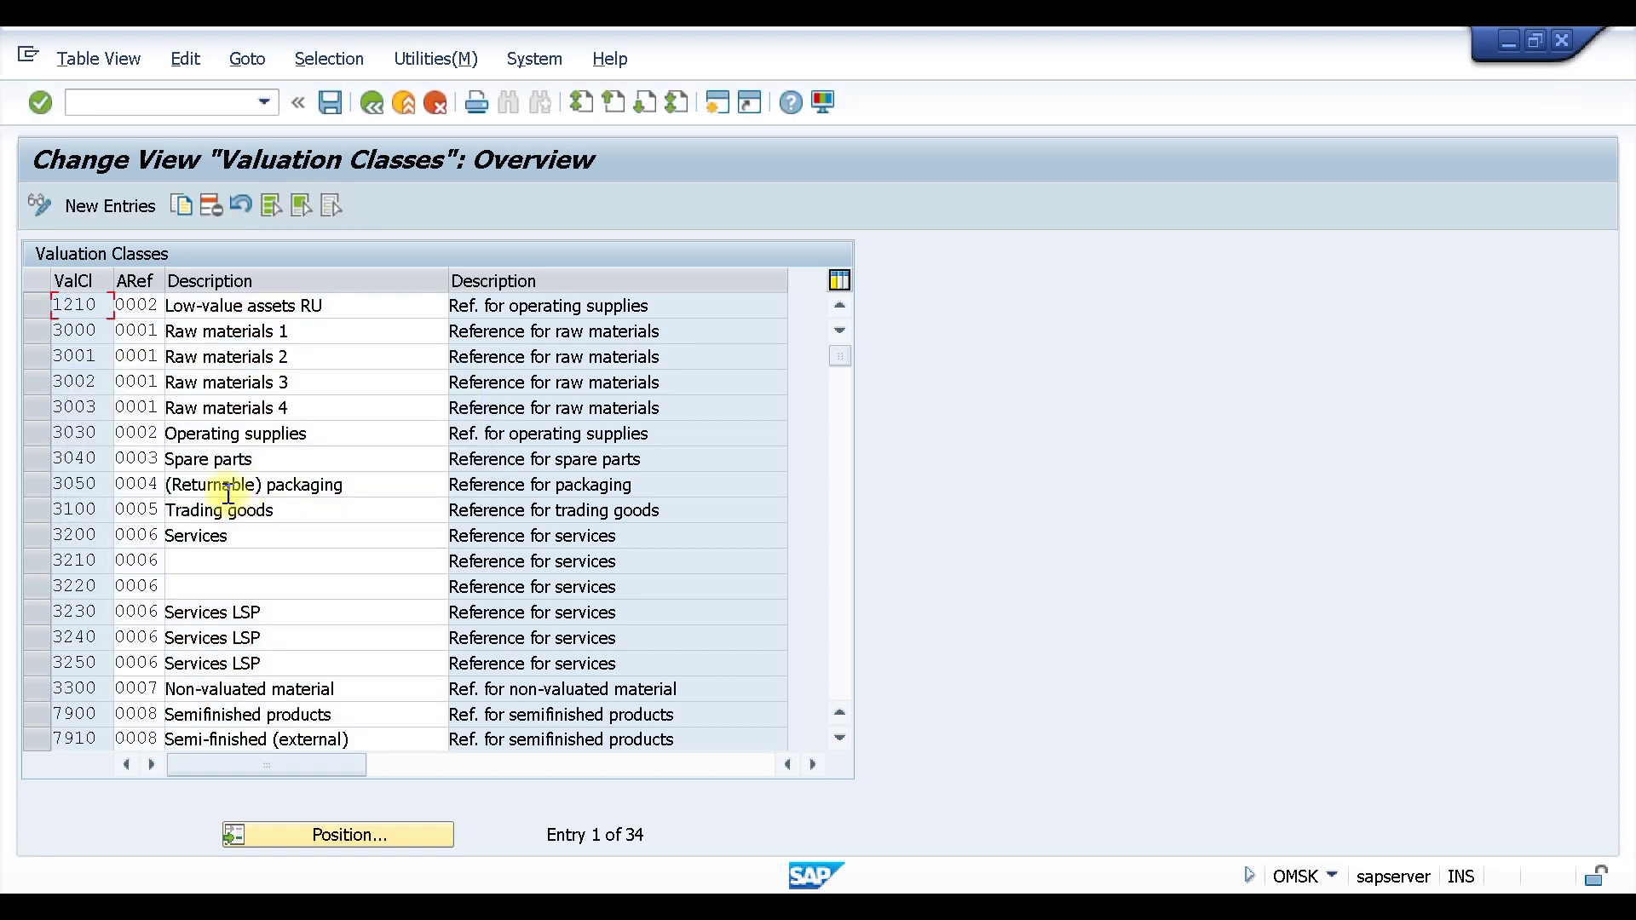
scroll(322, 586, "down", 3)
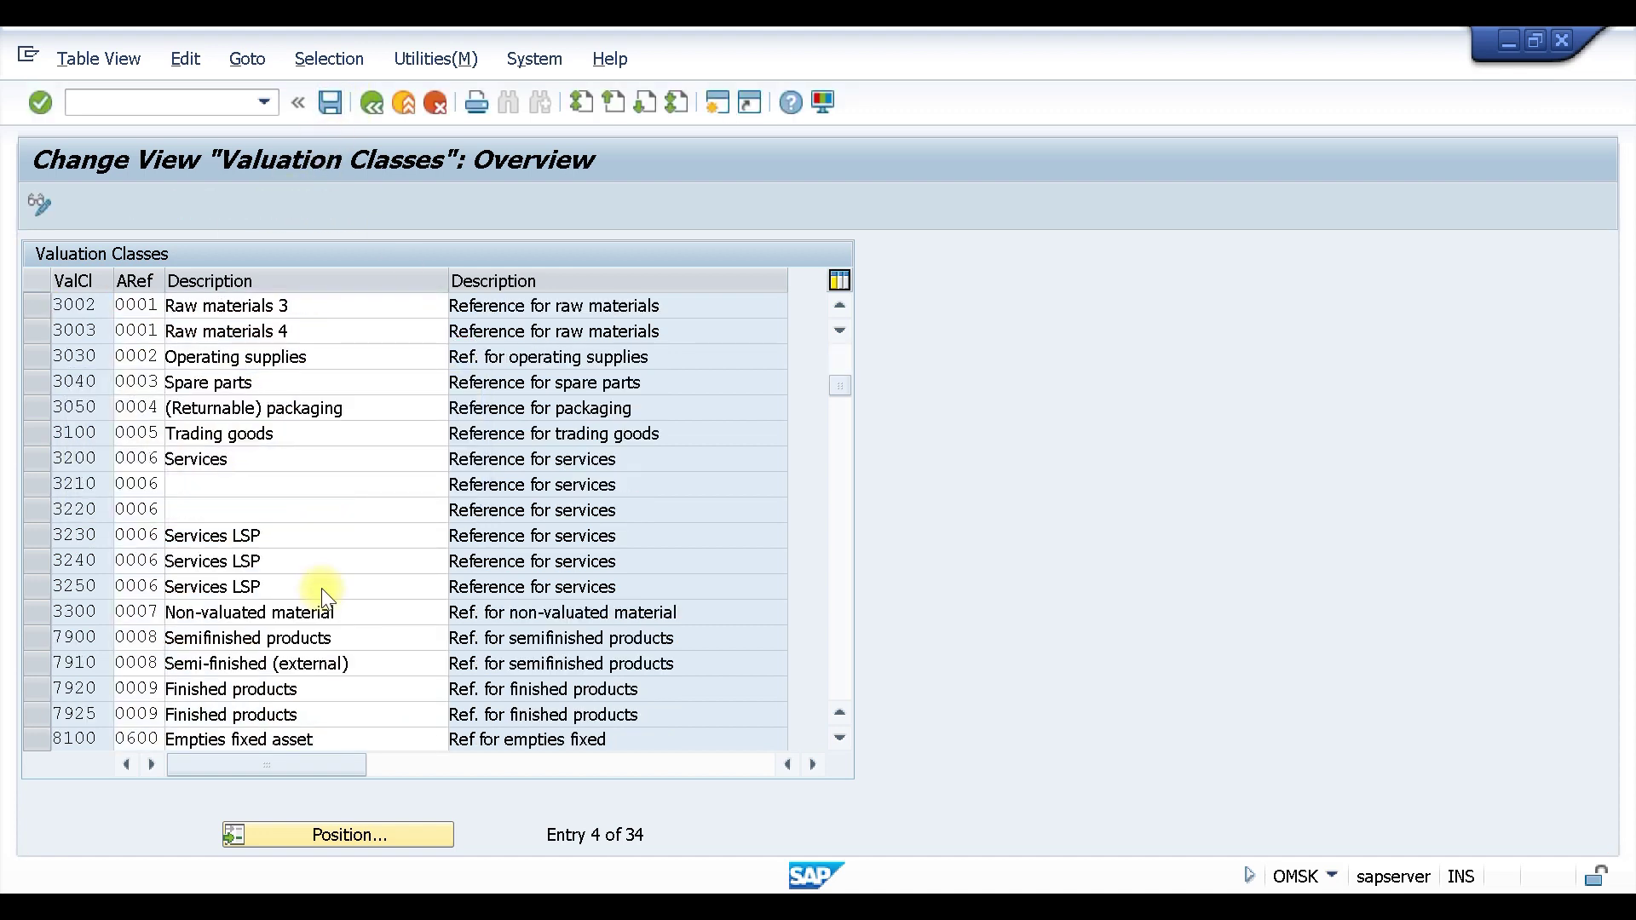
scroll(324, 589, "down", 3)
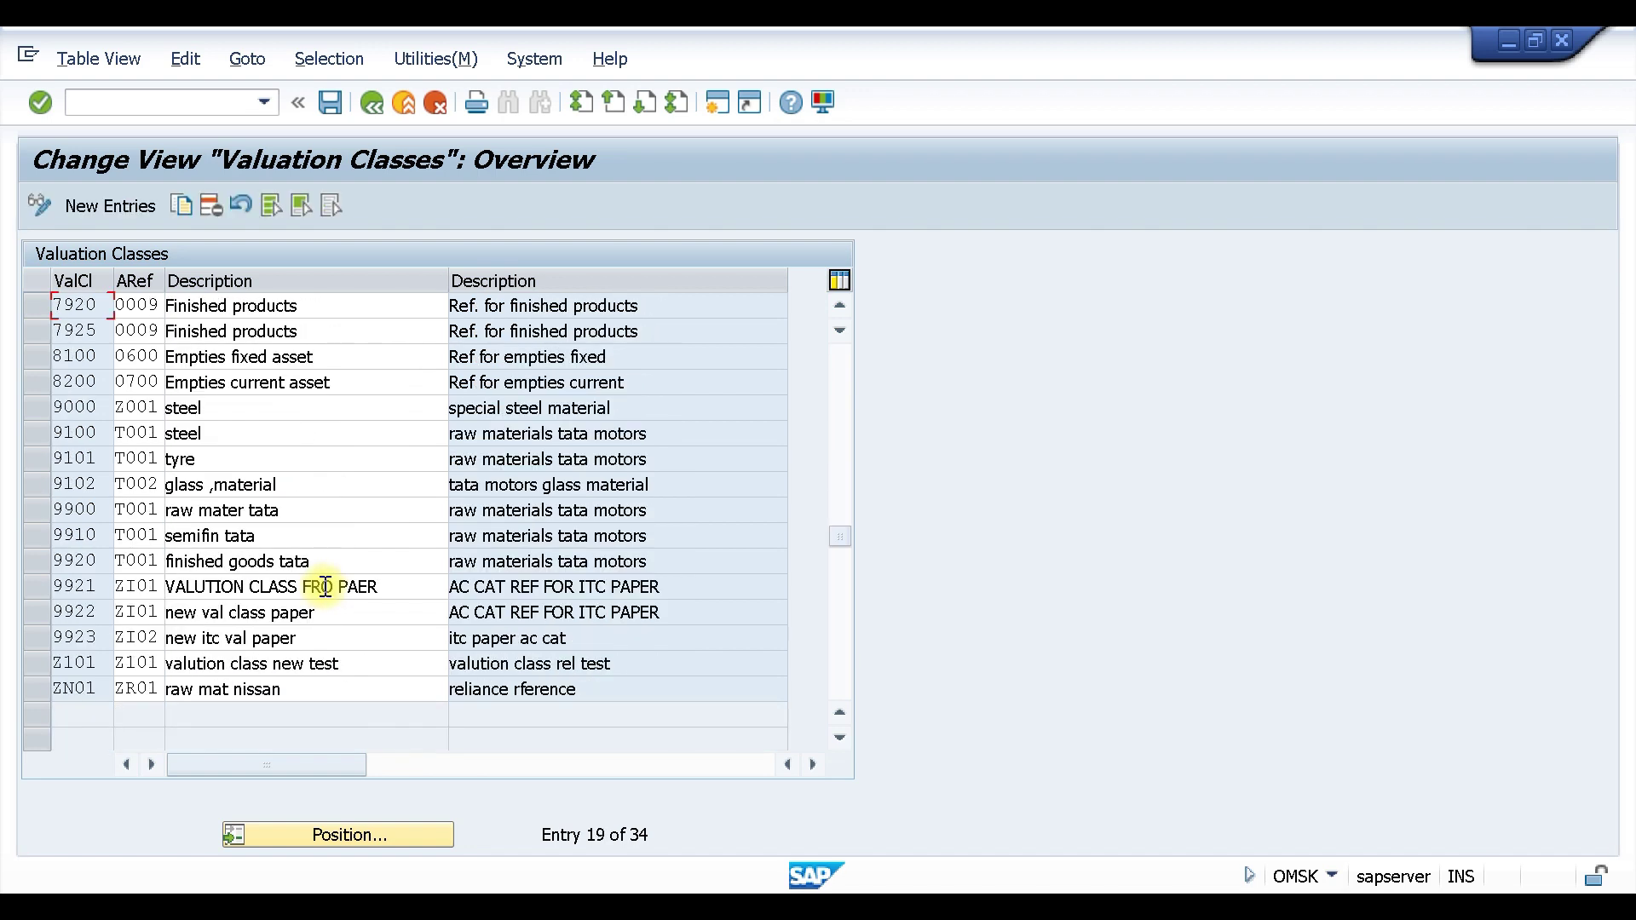
left_click(128, 688)
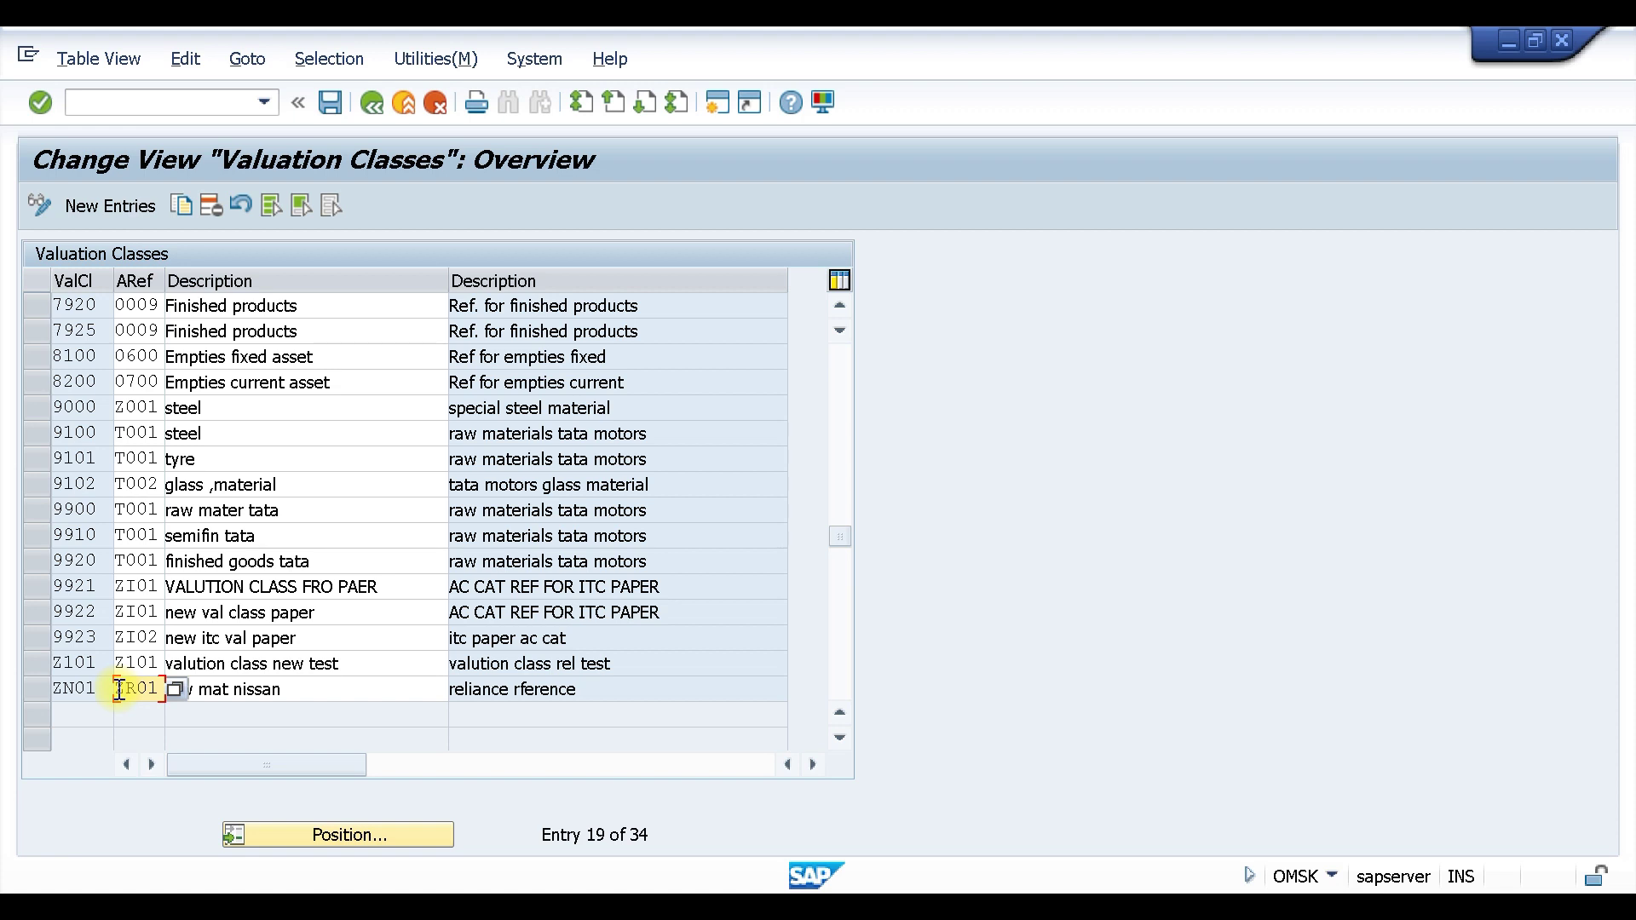
left_click_drag(155, 688, 120, 682)
left_click(100, 686)
left_click_drag(100, 687, 53, 686)
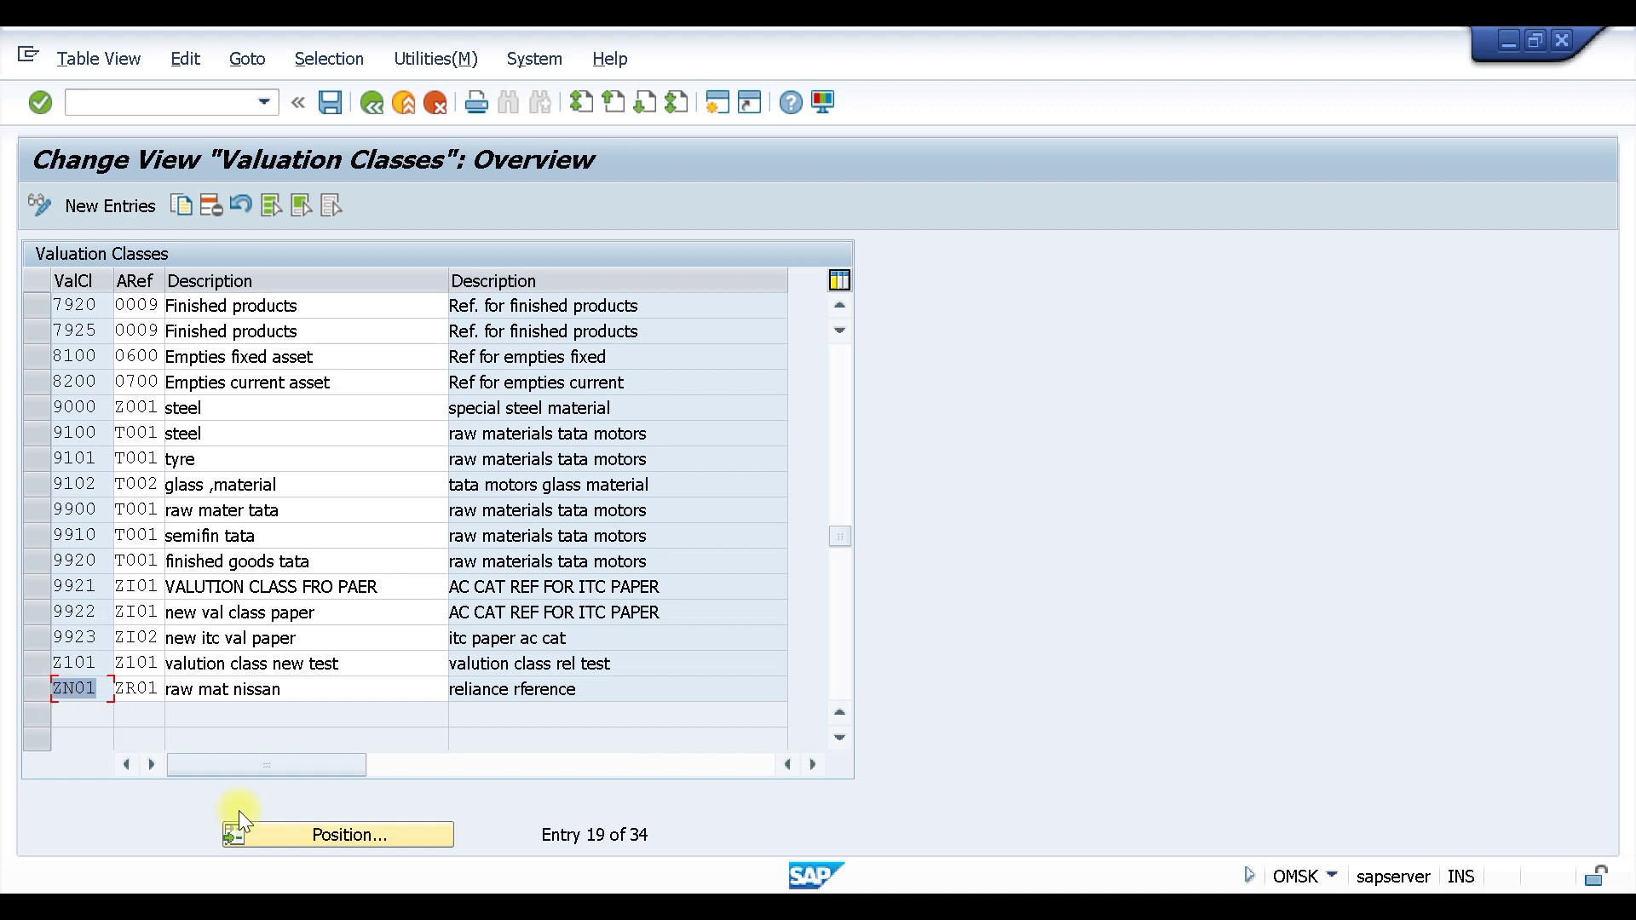
Check material 1349's valuation class field, then return to the Account Category Reference/Valuation Classes screen.
mouse_move(645, 888)
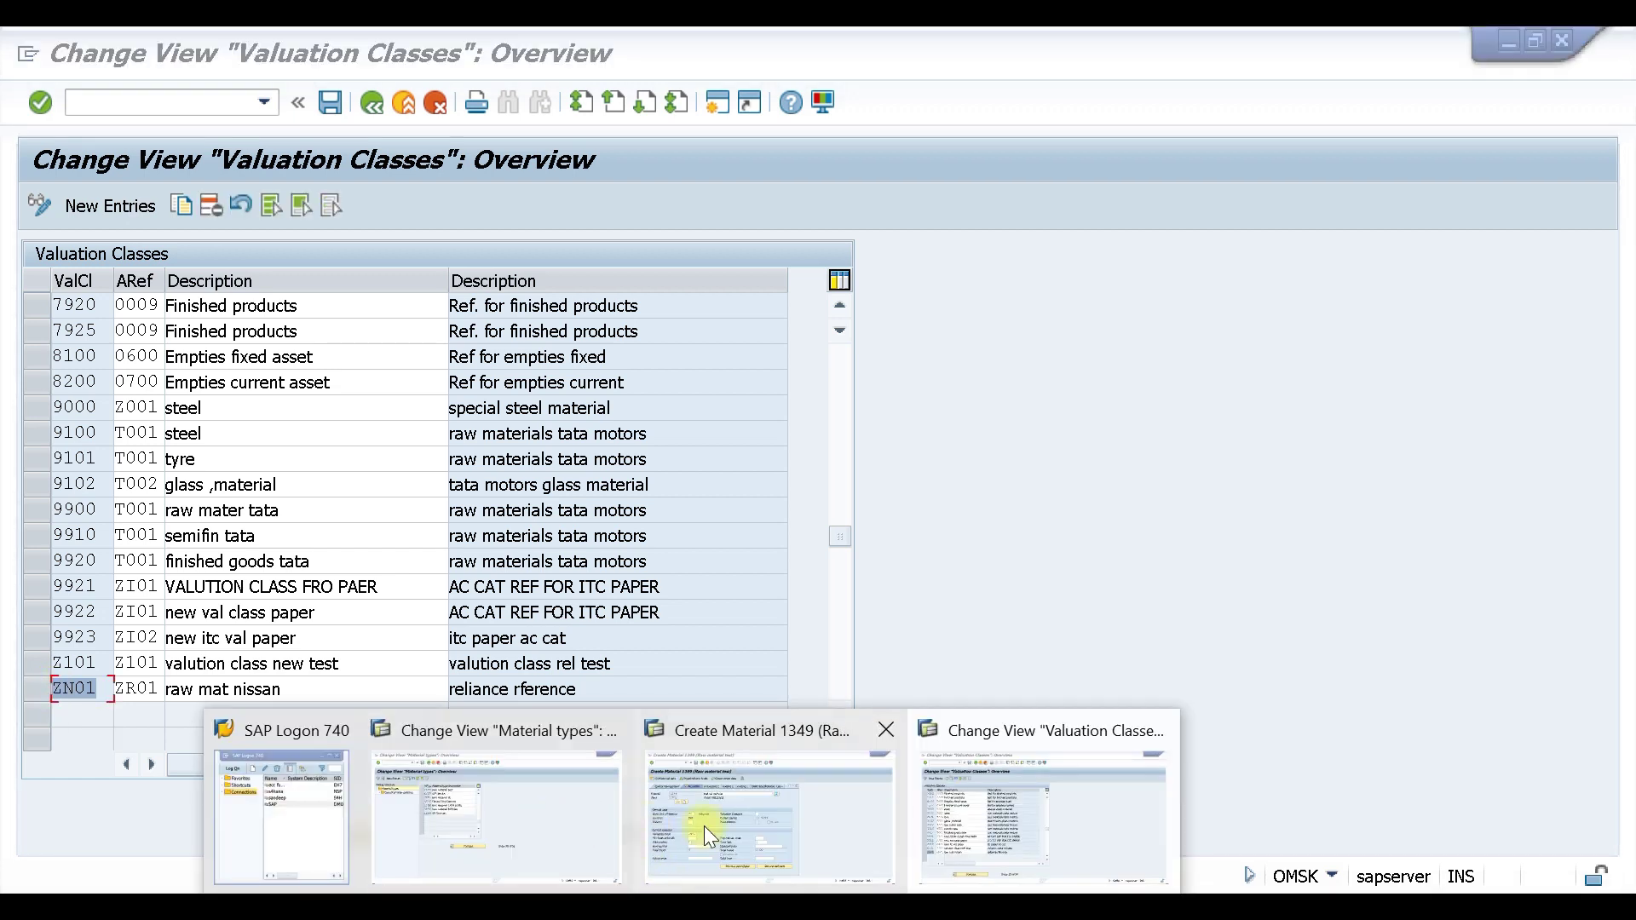
left_click(704, 825)
left_click(286, 569)
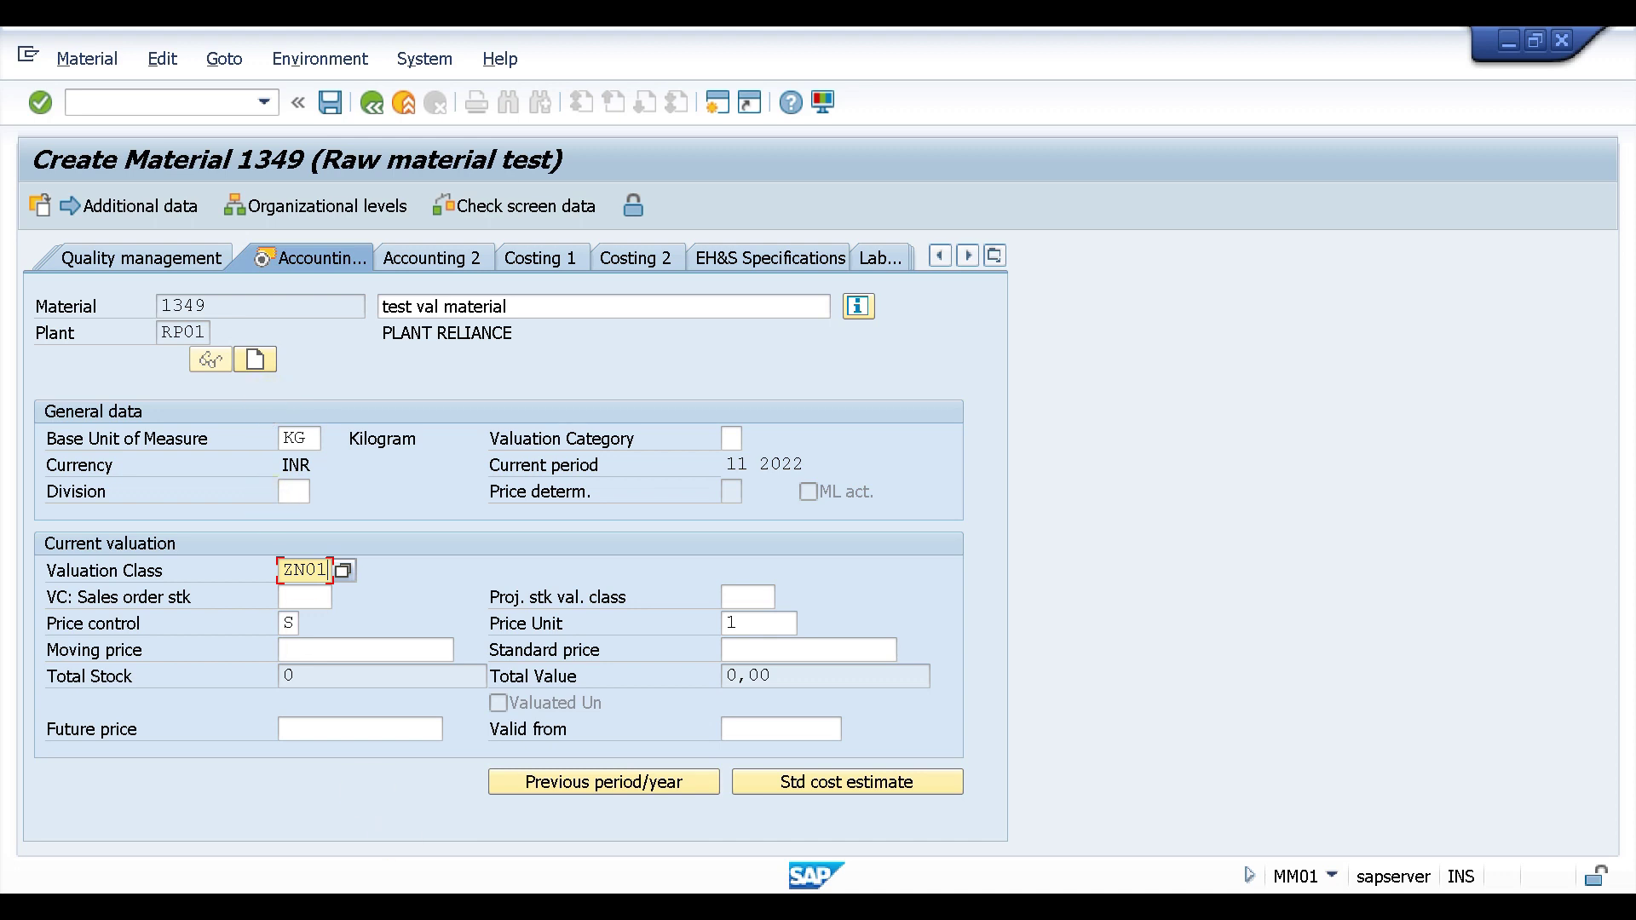
mouse_move(814, 859)
left_click(1040, 788)
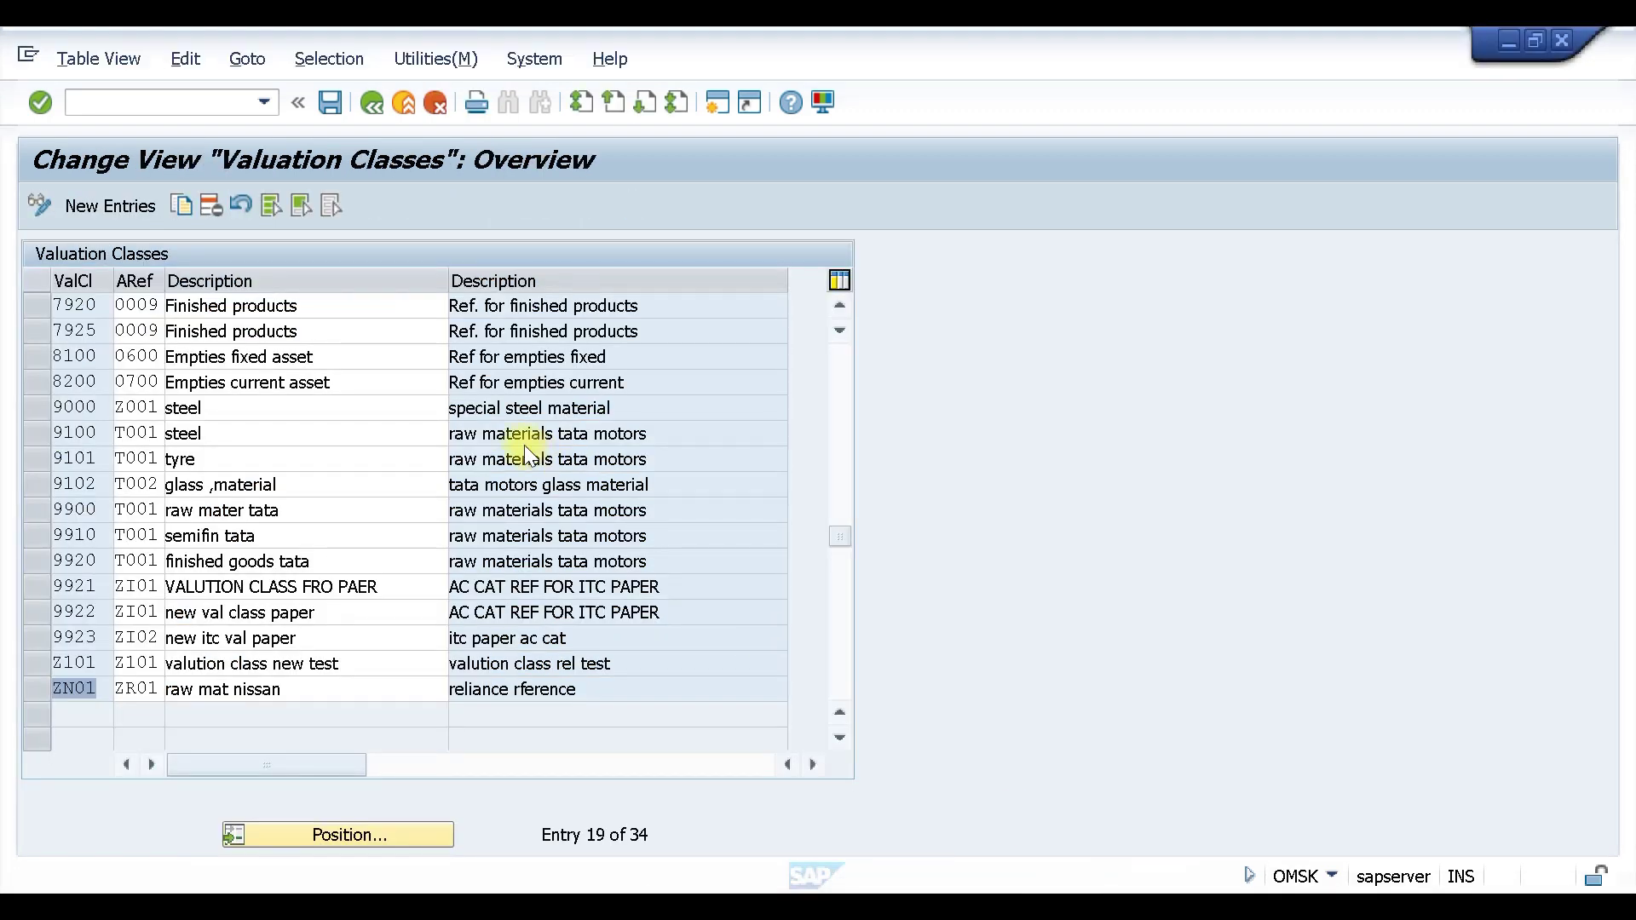
left_click(370, 103)
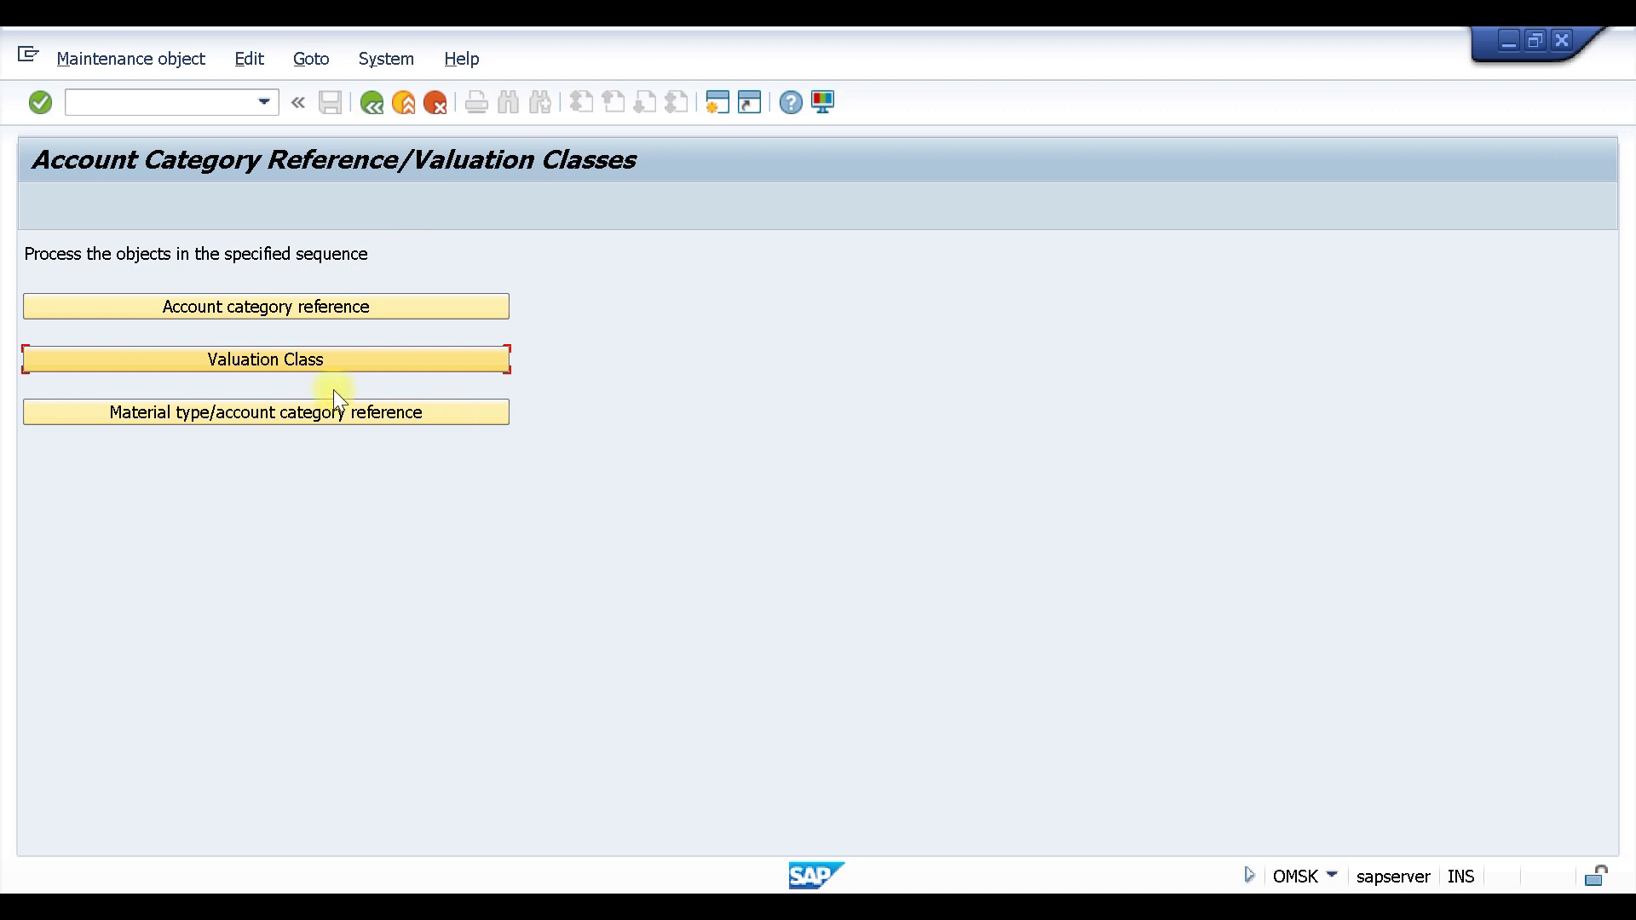
Add a new account category reference Y101 described as 'ac cat ref testing'.
left_click(260, 305)
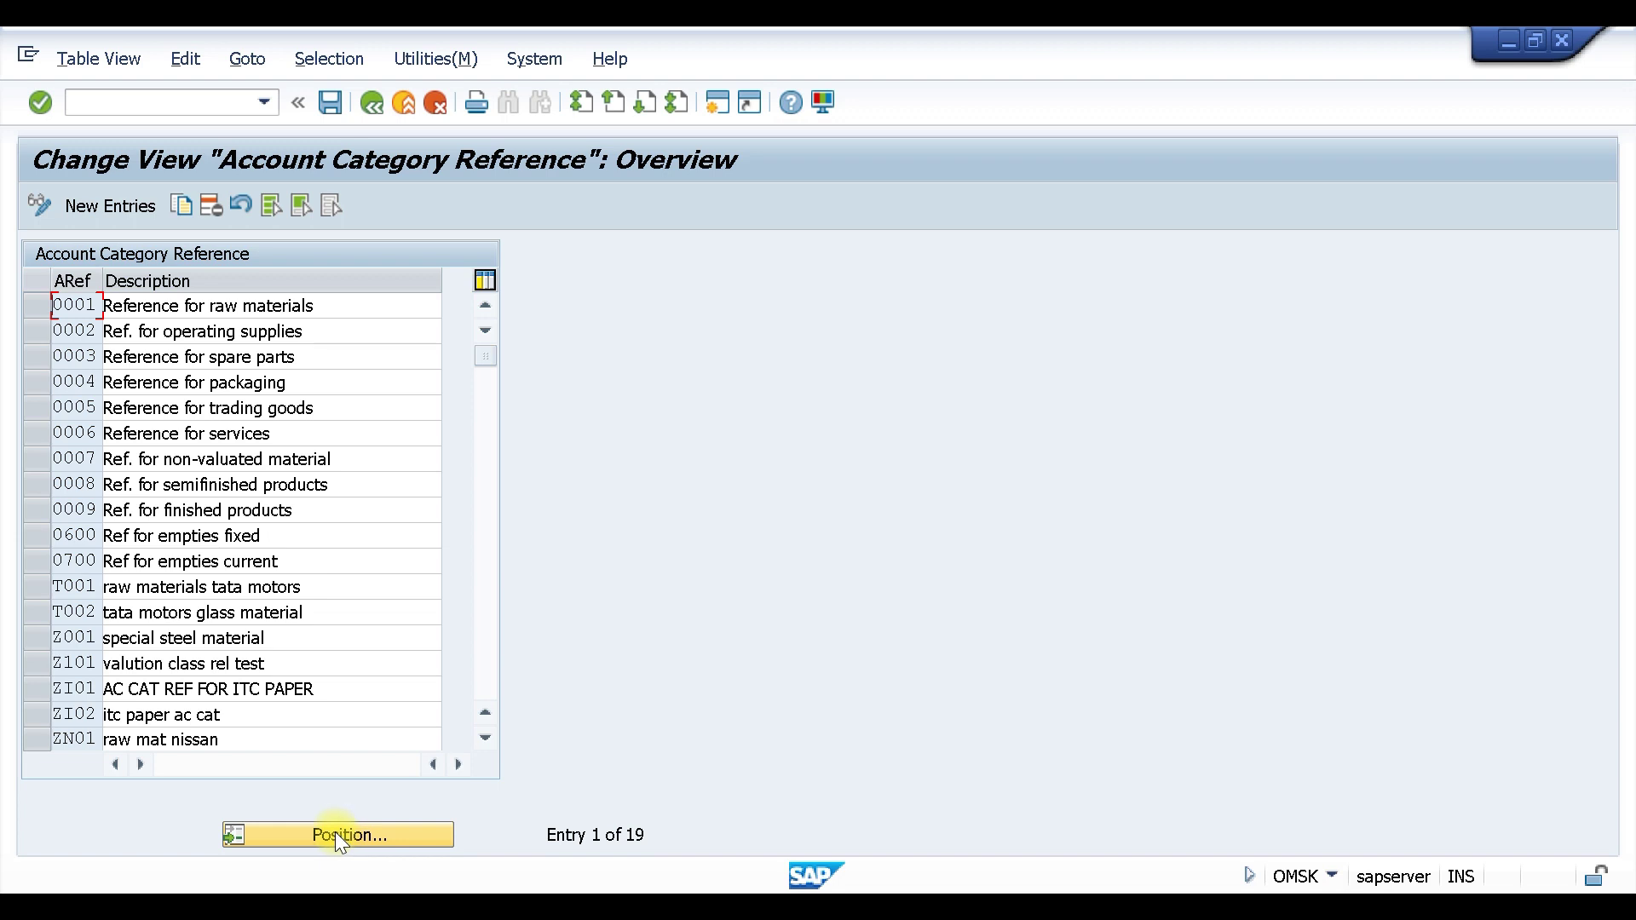
left_click(108, 205)
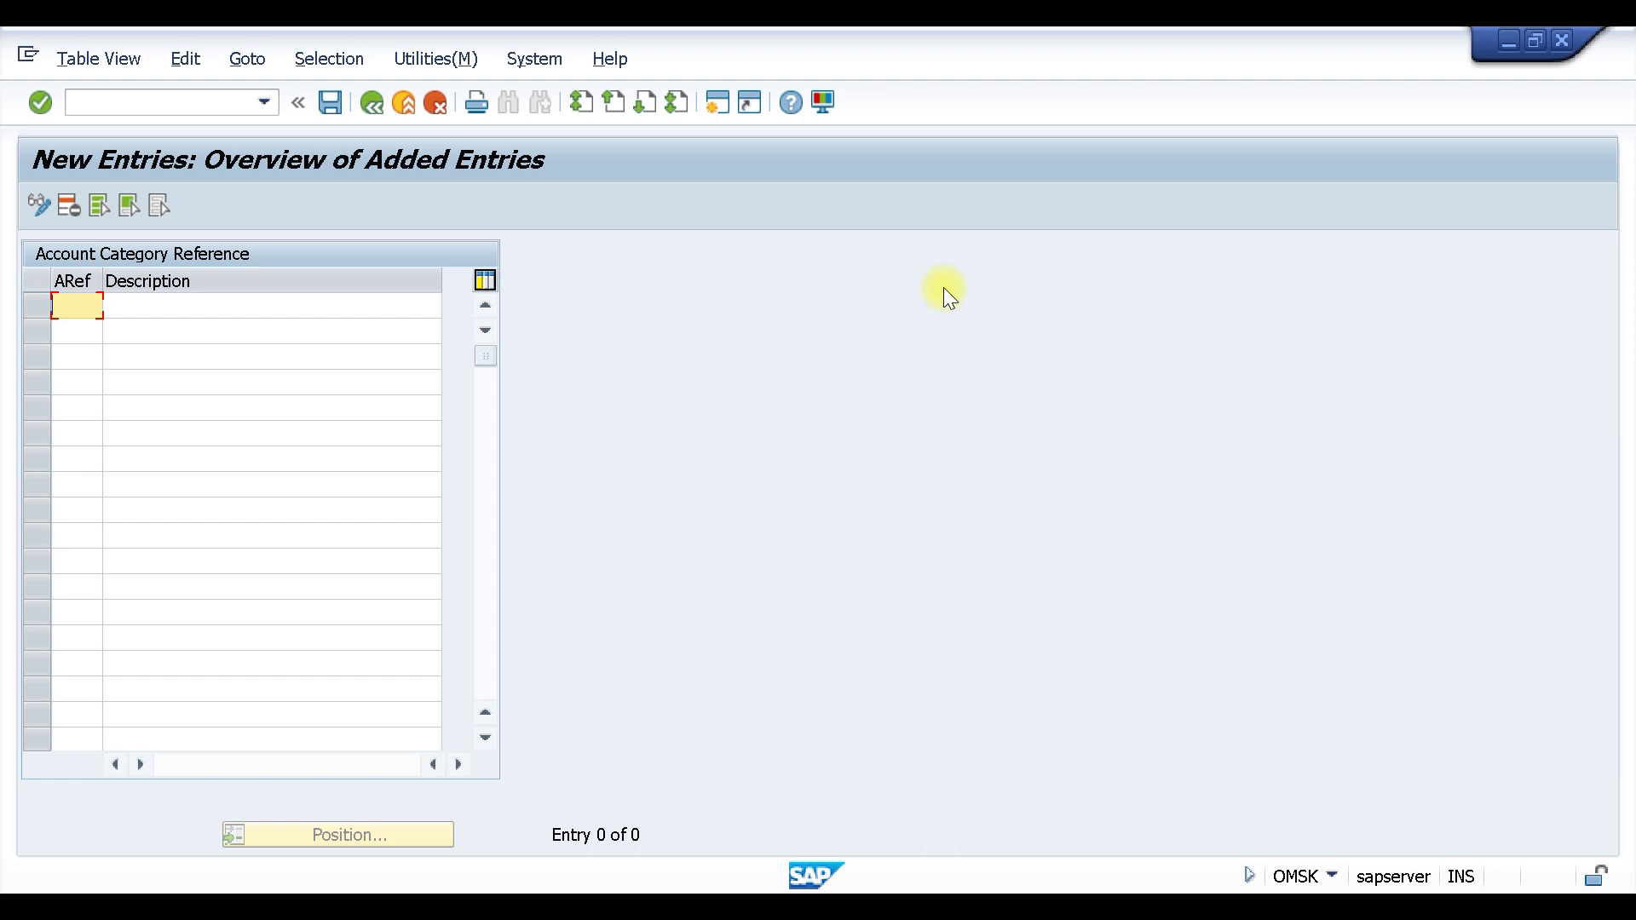
type("y101")
key("Tab")
type("ac")
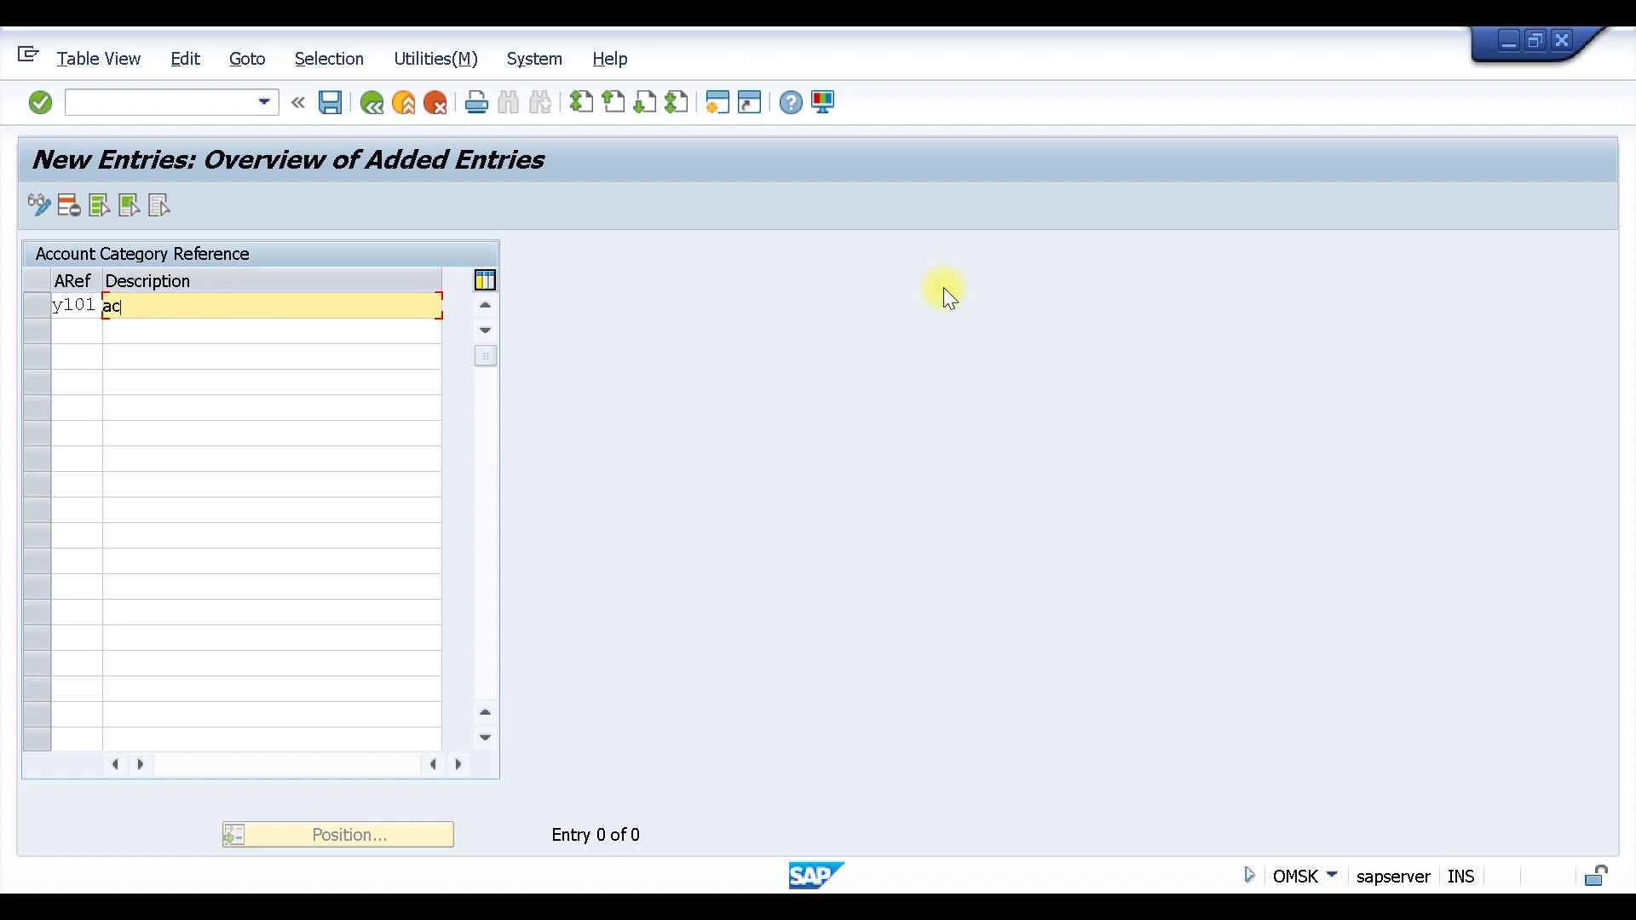
type(" cat ref testing")
key("Return")
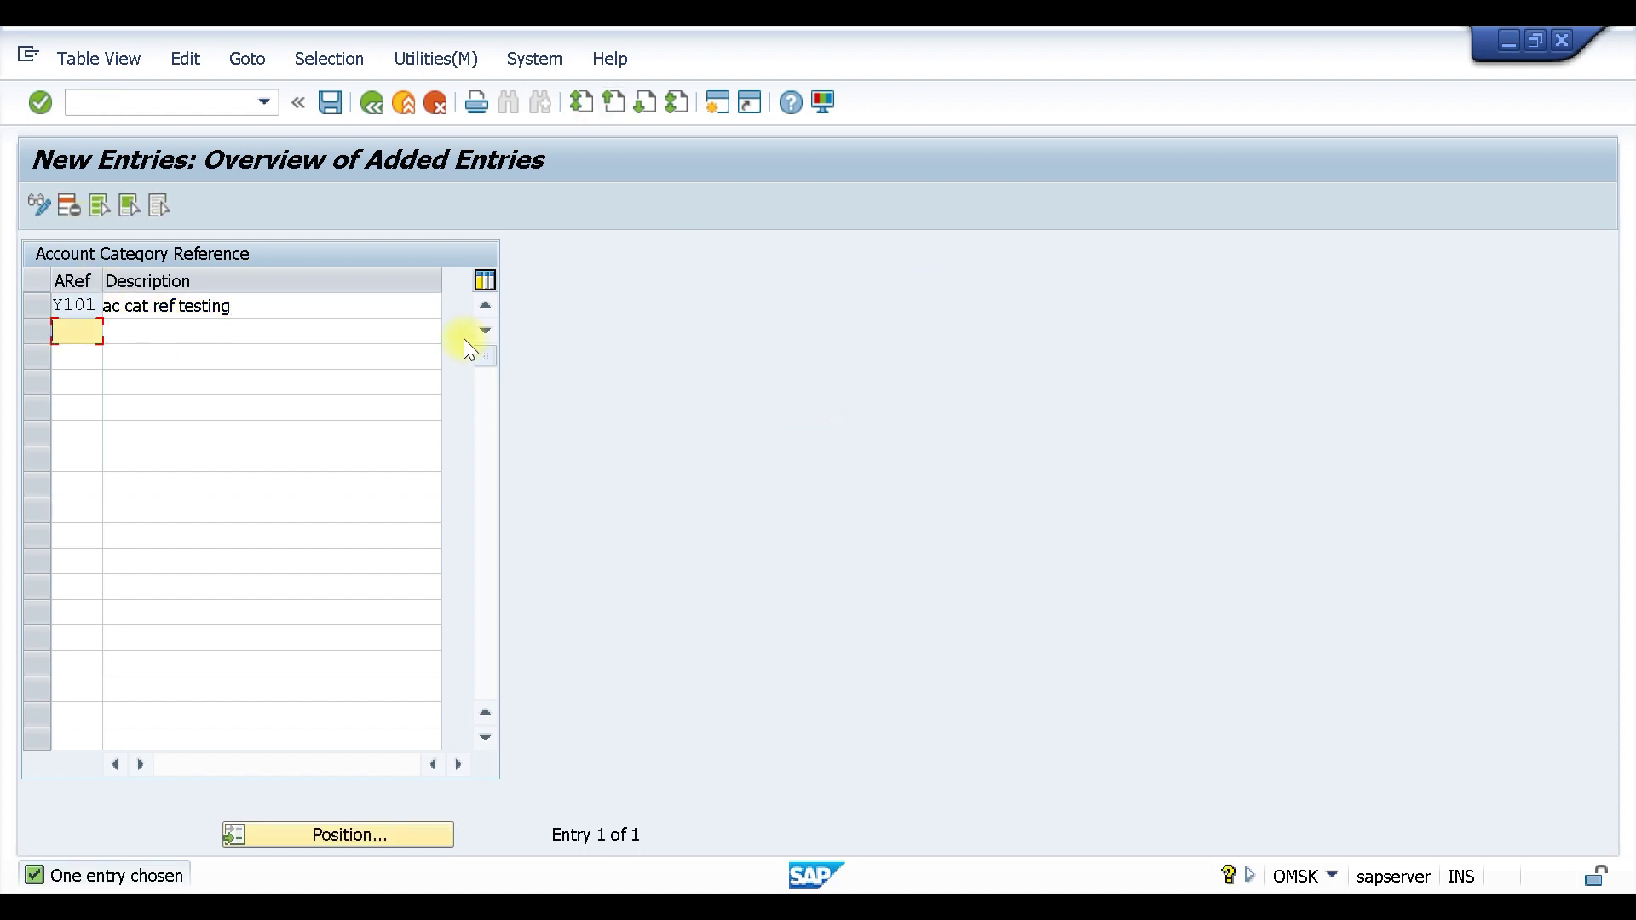
Save Y101 under the customizing request and return to the Valuation Classes overview.
key("ctrl+s")
left_click(496, 477)
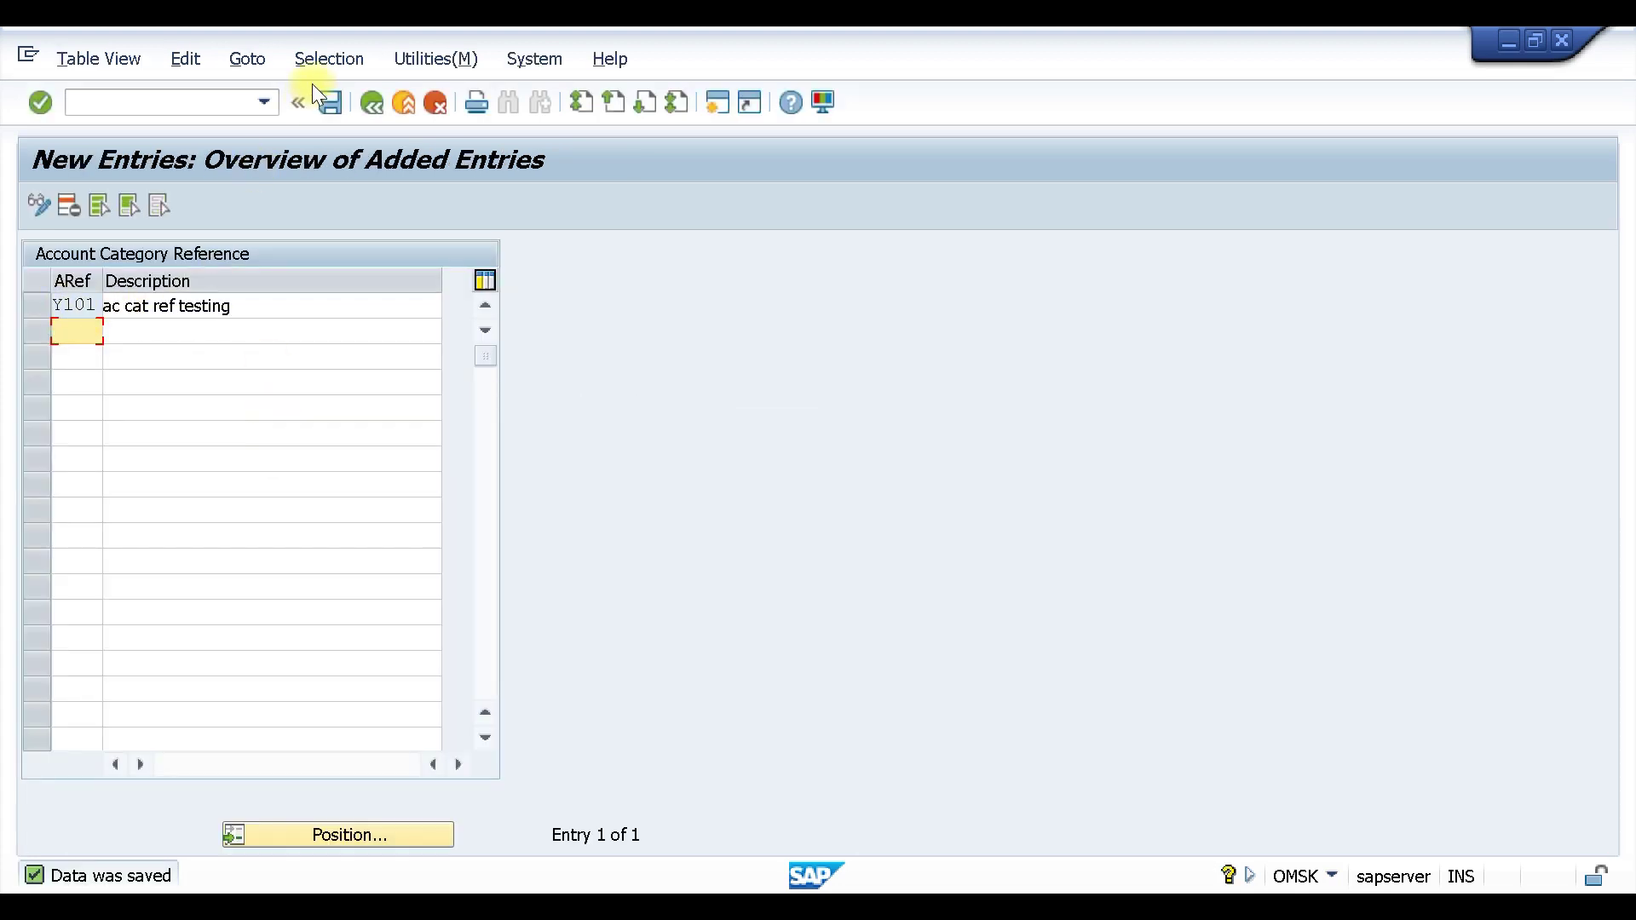
left_click(361, 109)
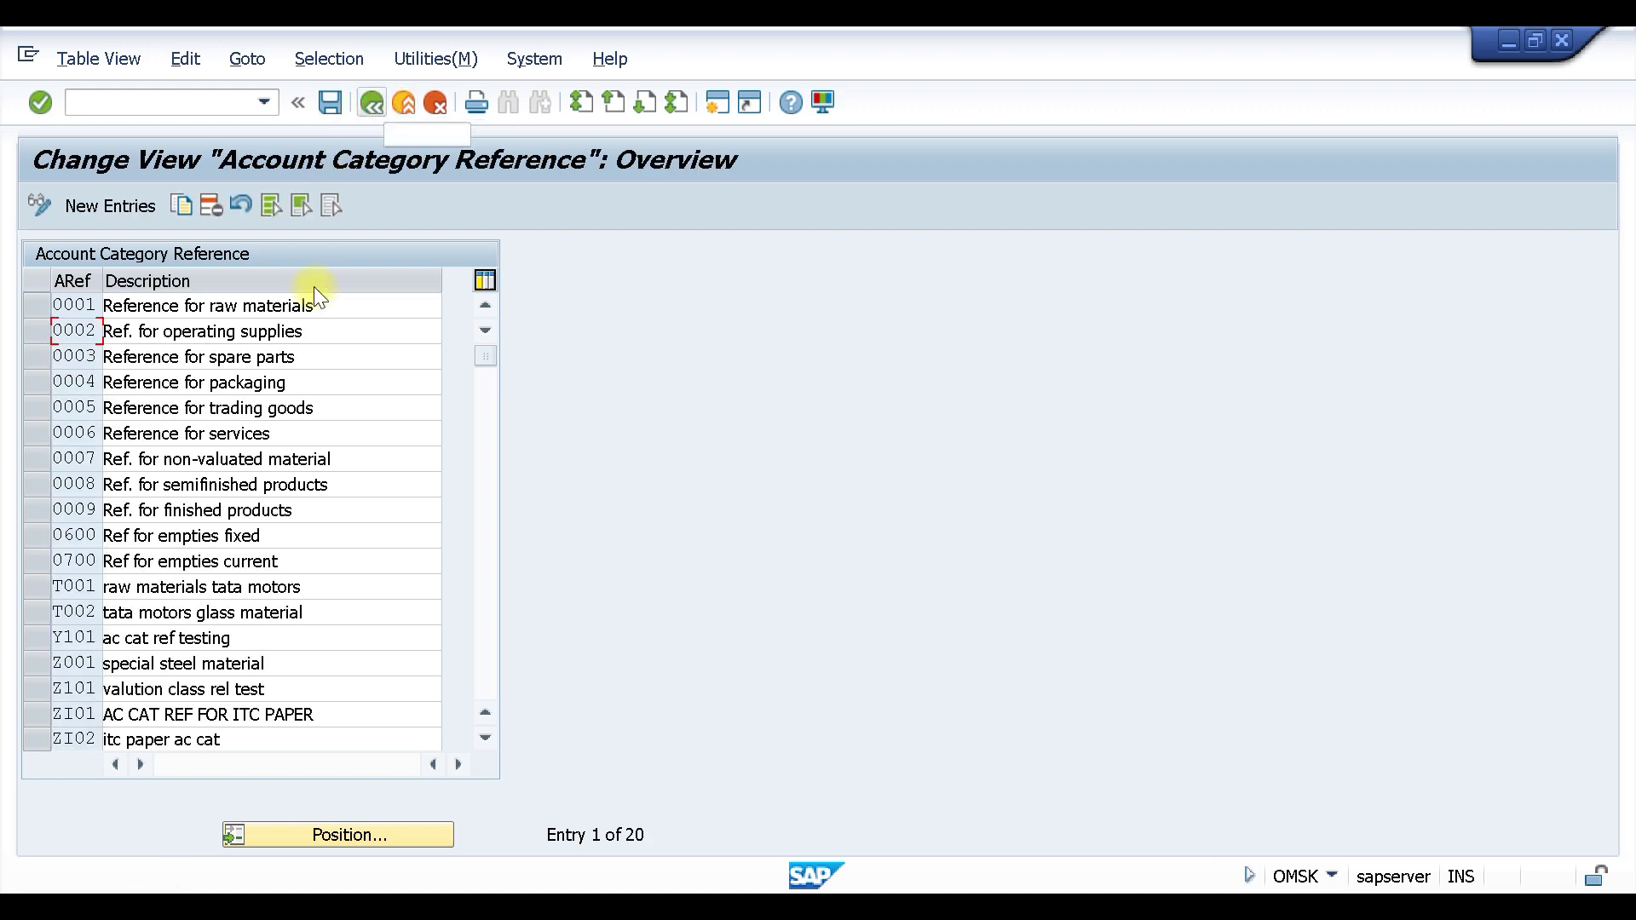
key("F3")
Add valuation class Y101 with account category reference Y101 and description 'valuation class test', then save.
left_click(218, 358)
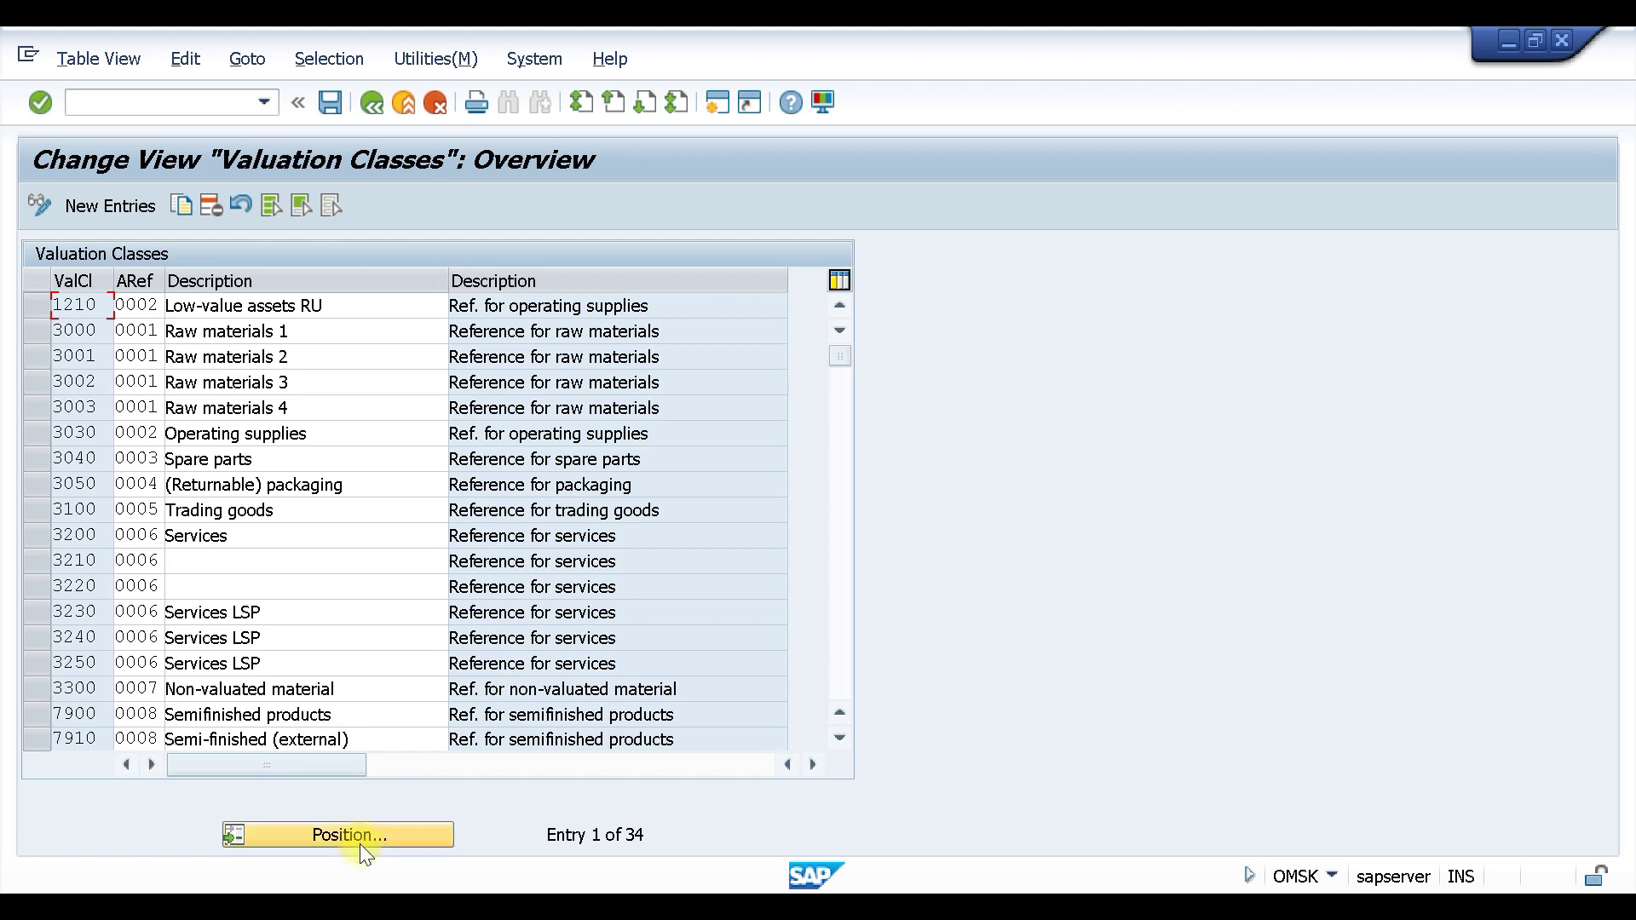
left_click(93, 205)
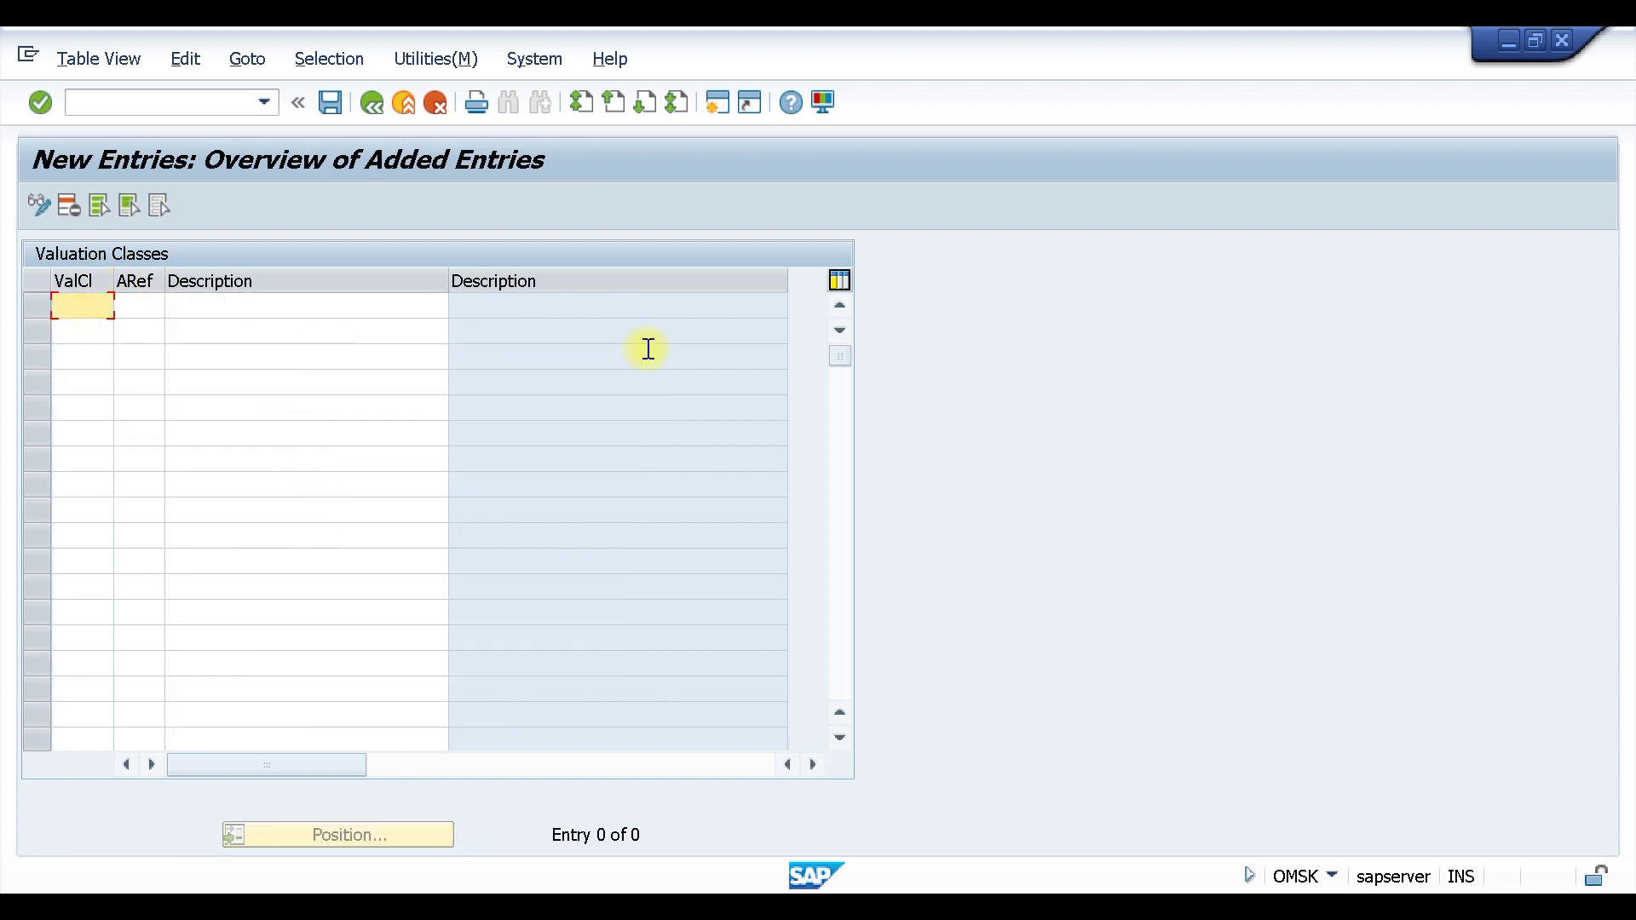
type("y101")
key("Tab")
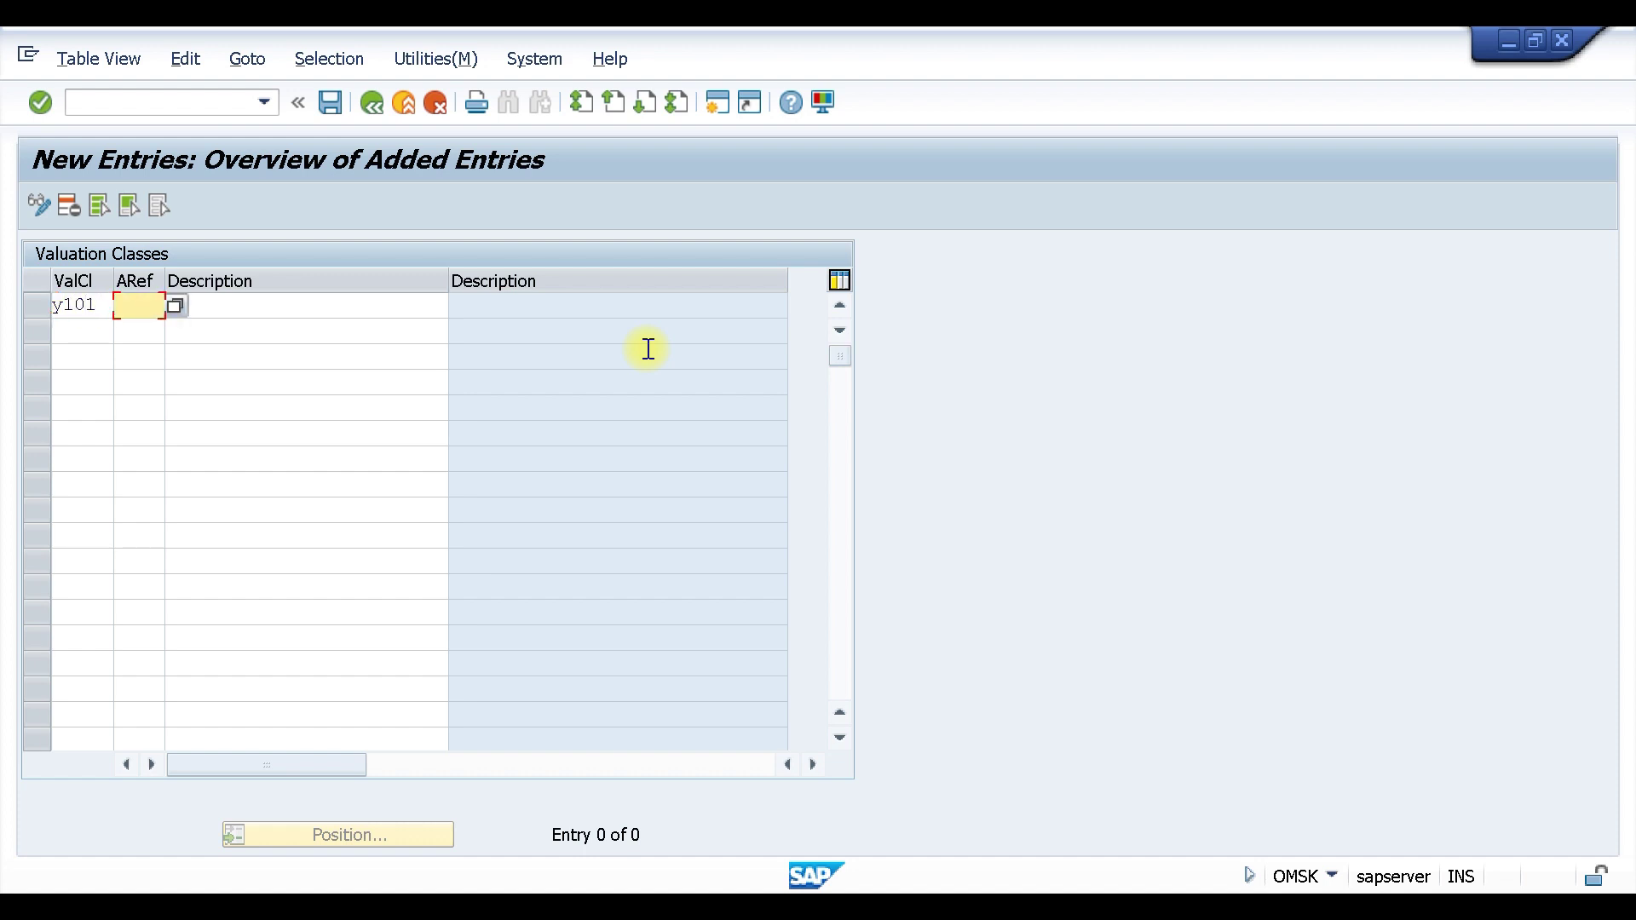
type("y101")
left_click(363, 309)
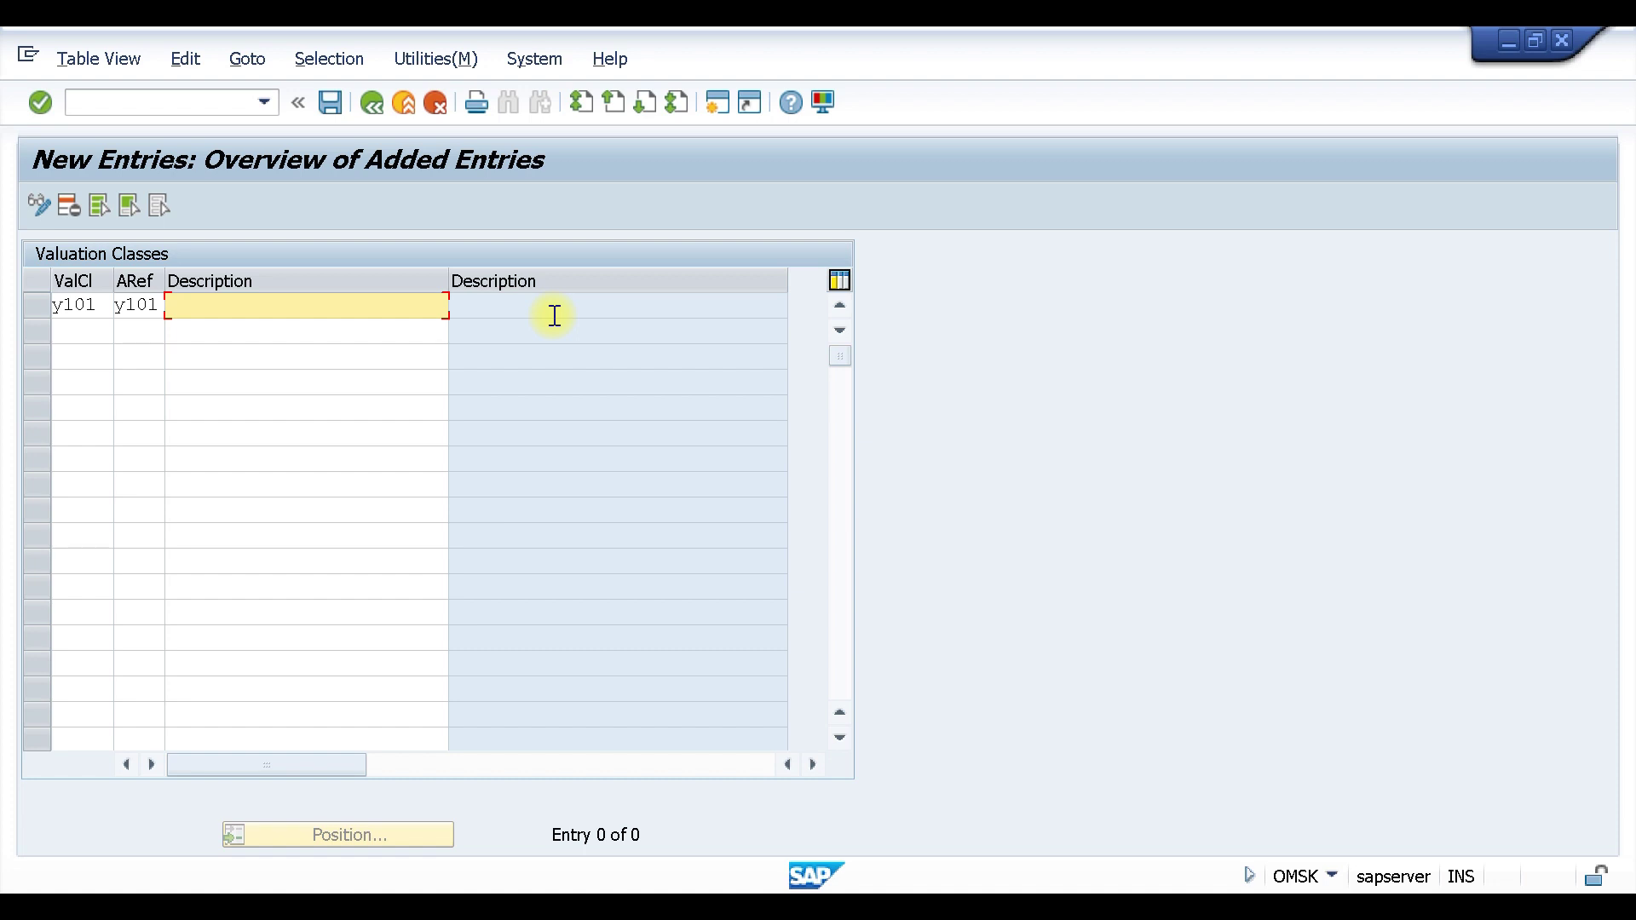
type("val")
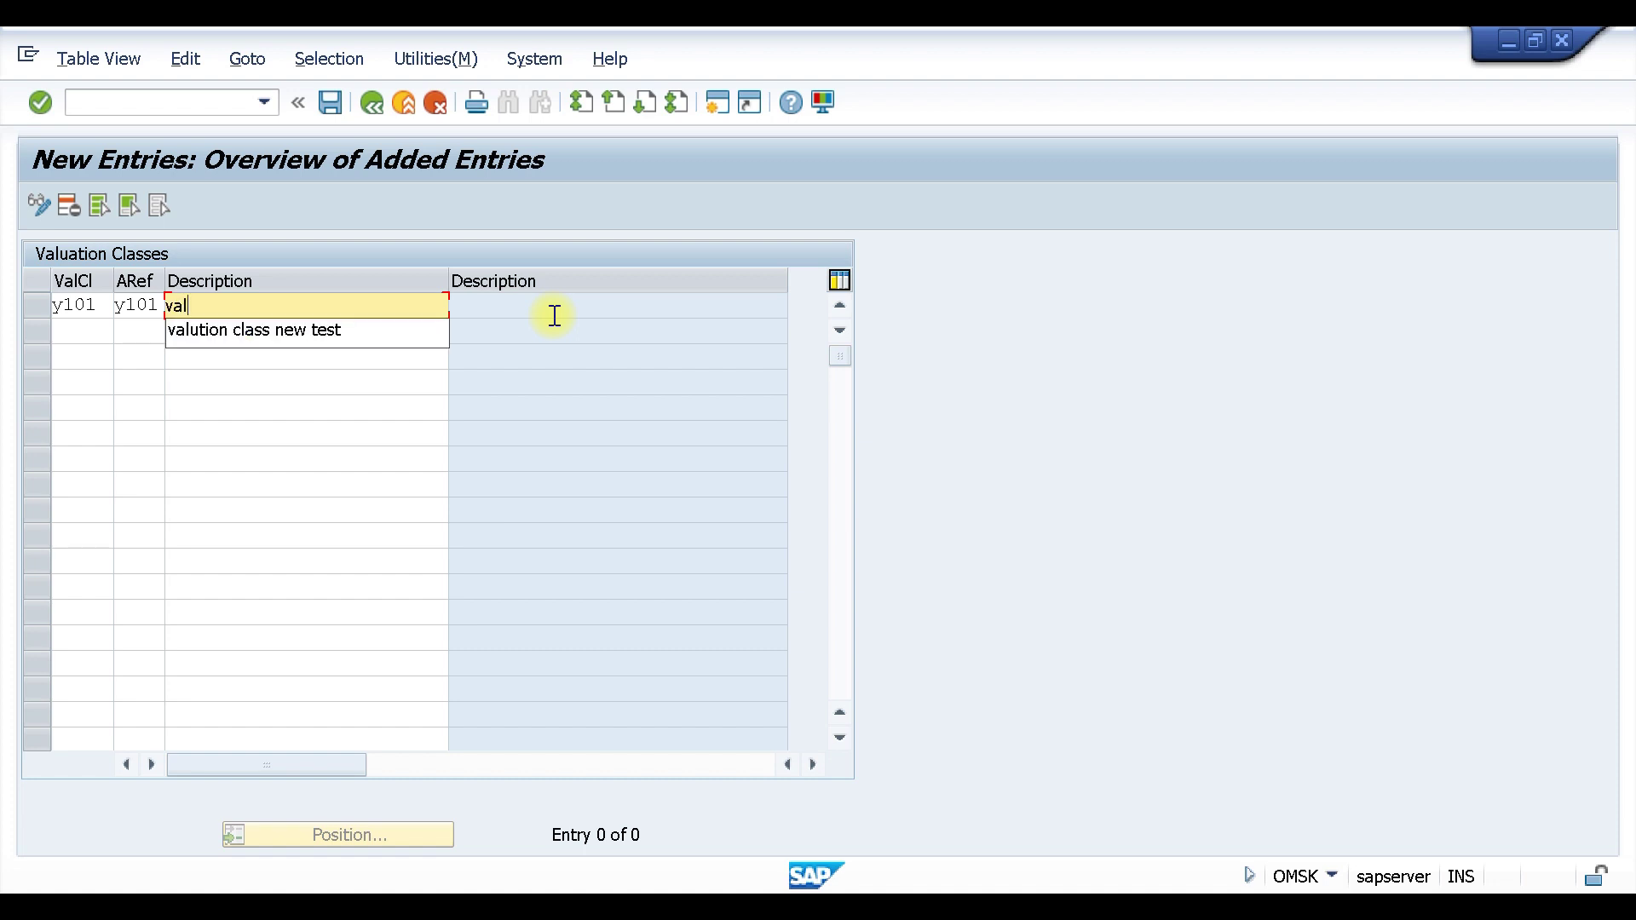
type("uat")
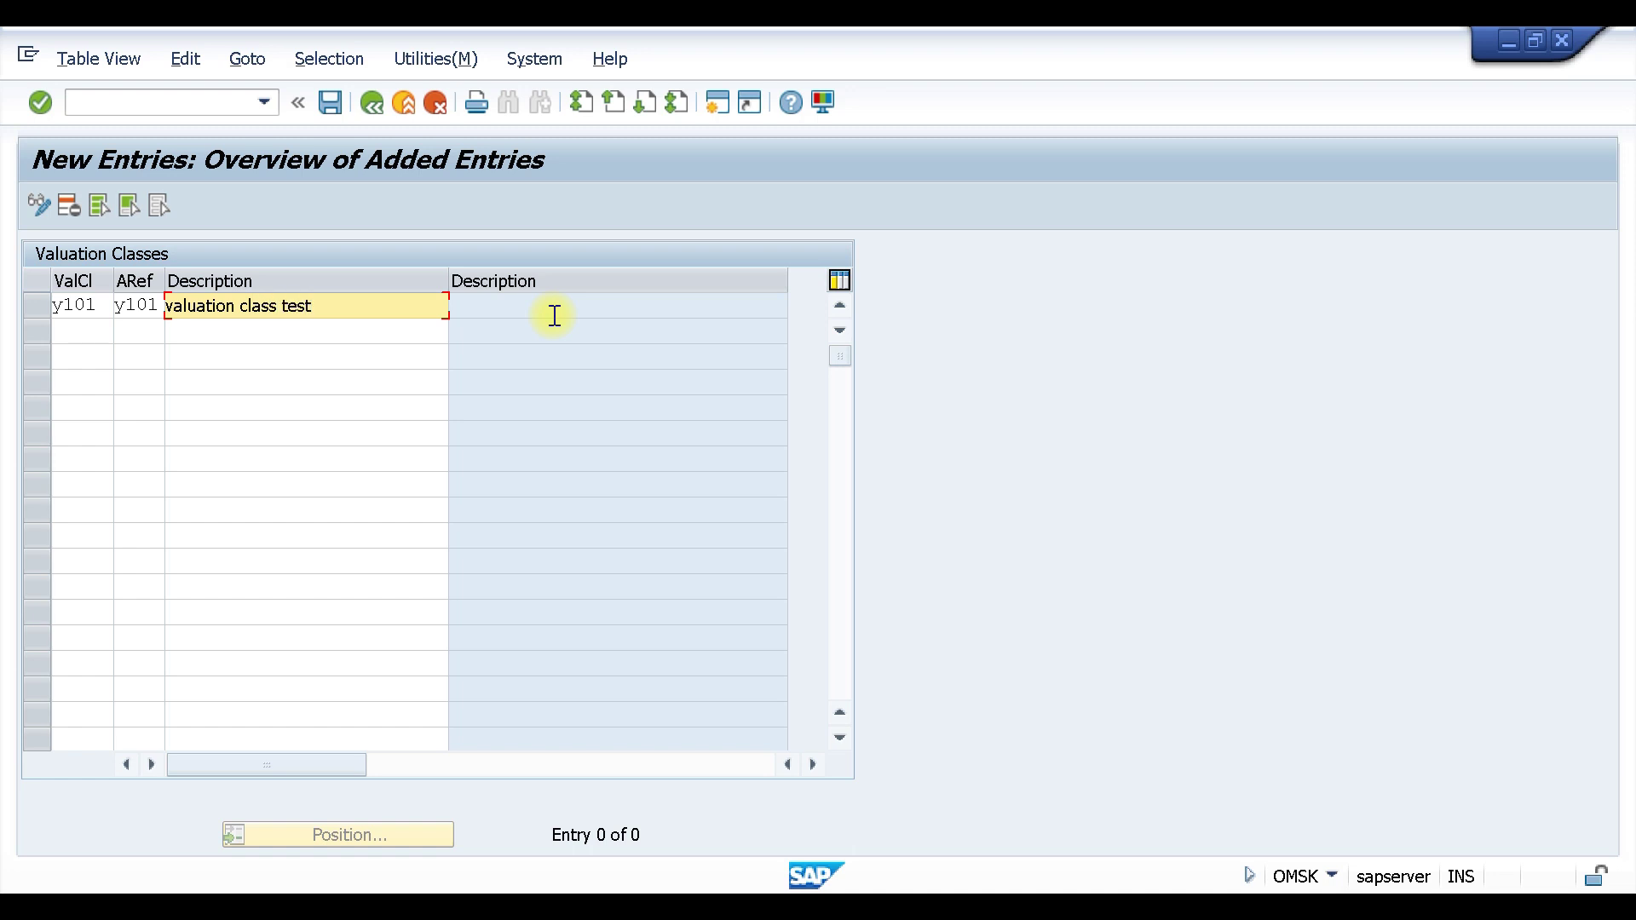
type("ion class test")
key("Return")
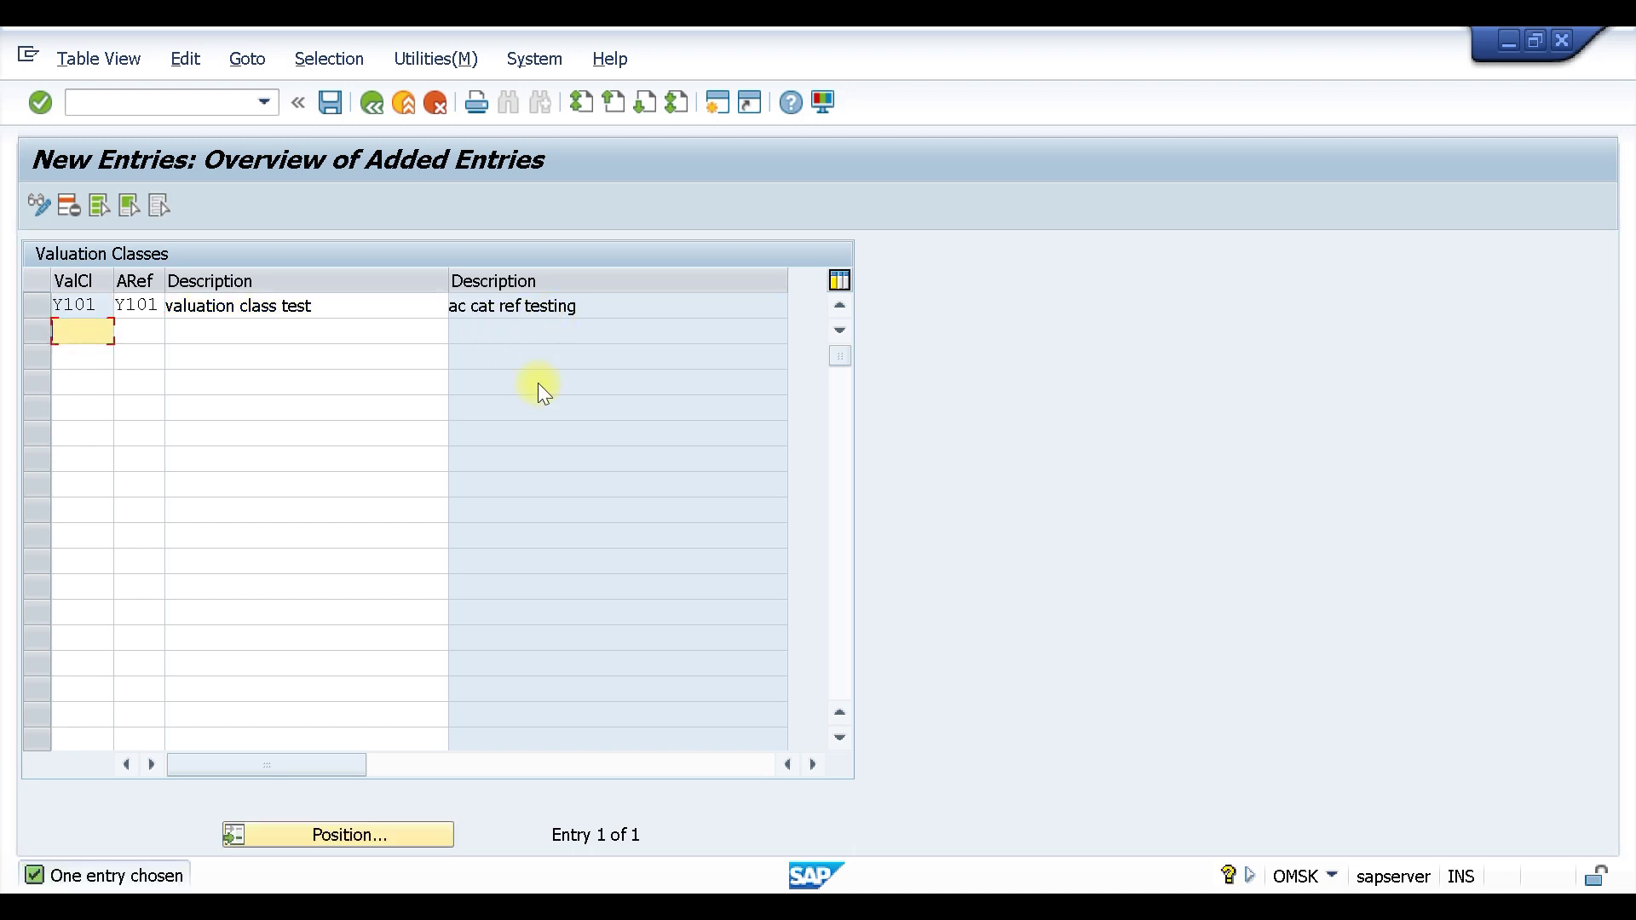
key("ctrl+s")
Confirm the customizing request for the save and back out of the valuation classes list.
left_click(497, 479)
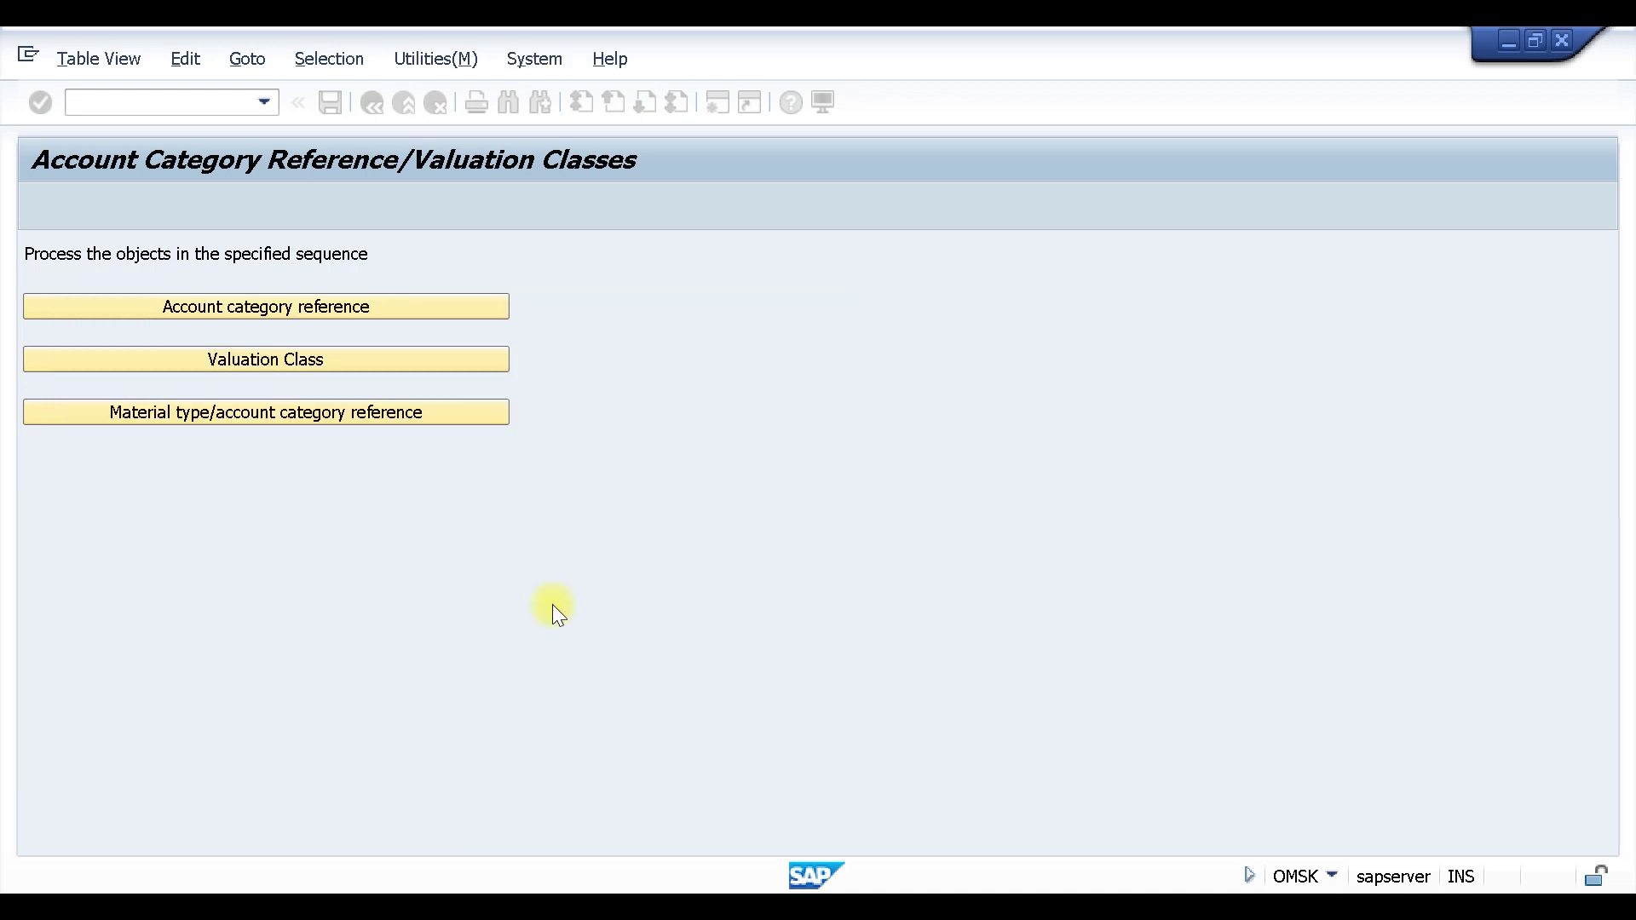
left_click(373, 102)
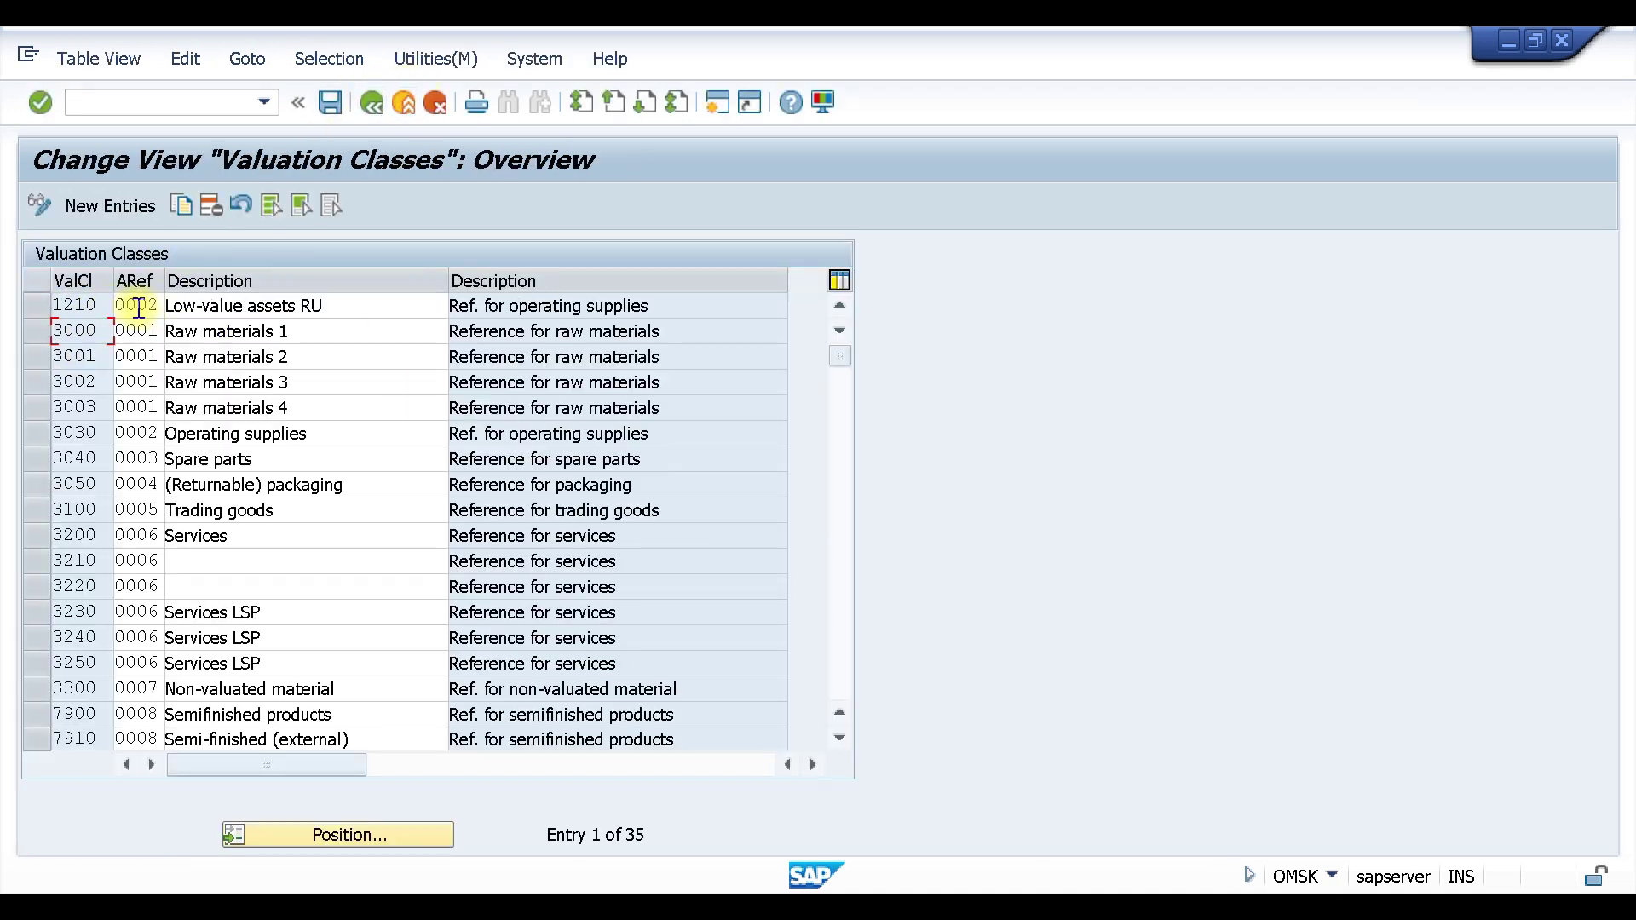
left_click(371, 102)
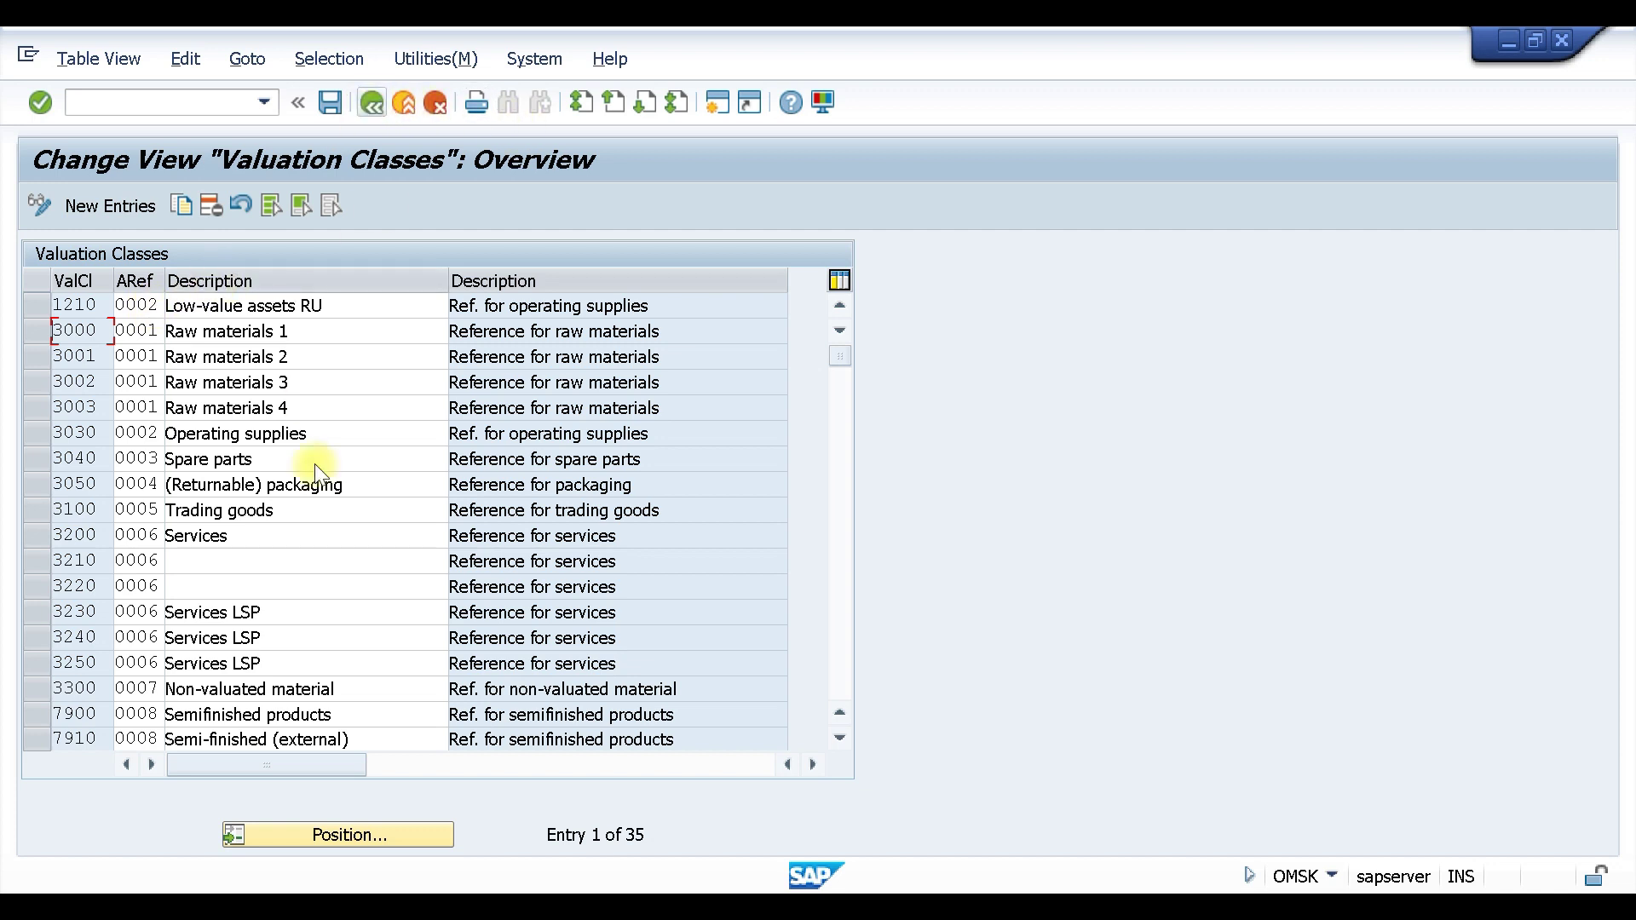
Open the material type/account category reference table in display mode and select the YROH row.
left_click(194, 414)
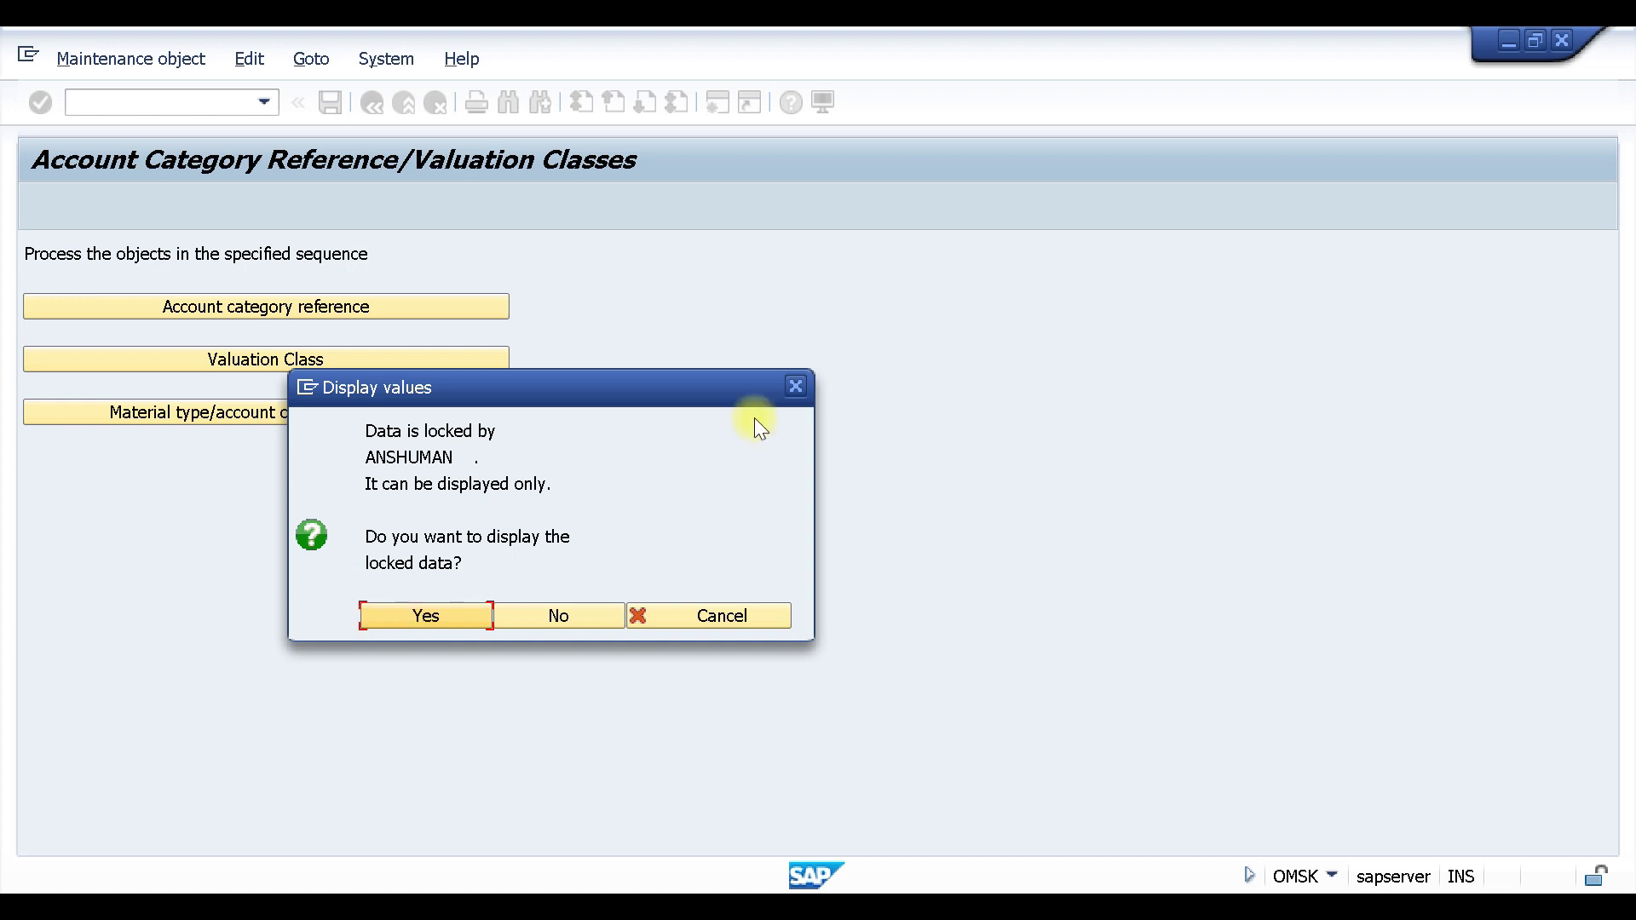
left_click(469, 615)
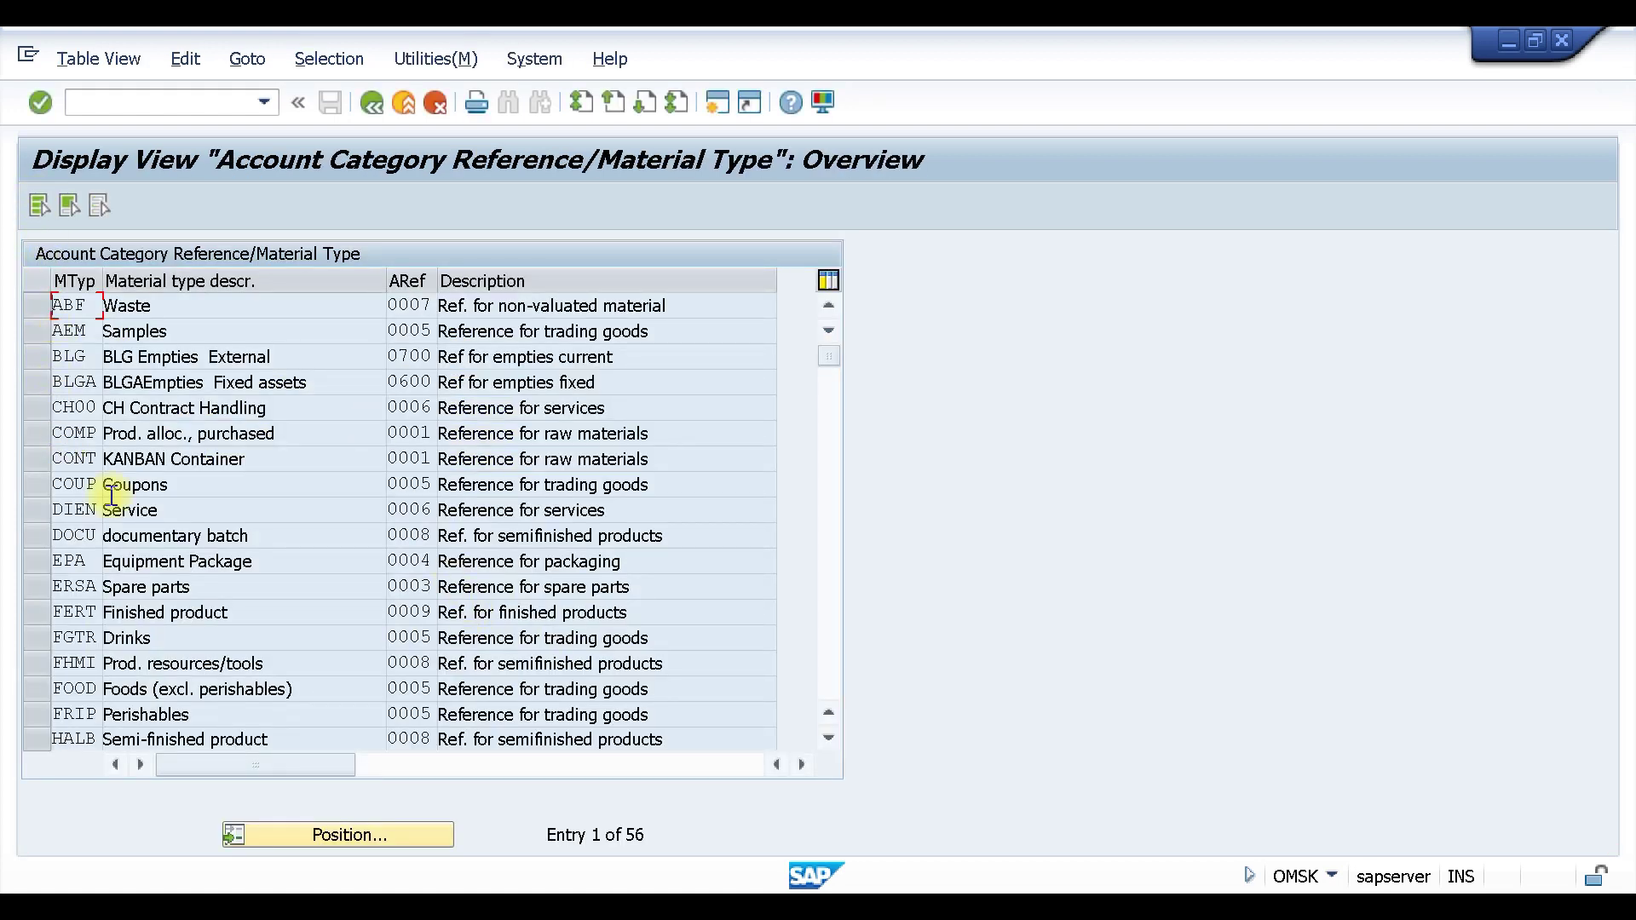
scroll(135, 478, "down", 14)
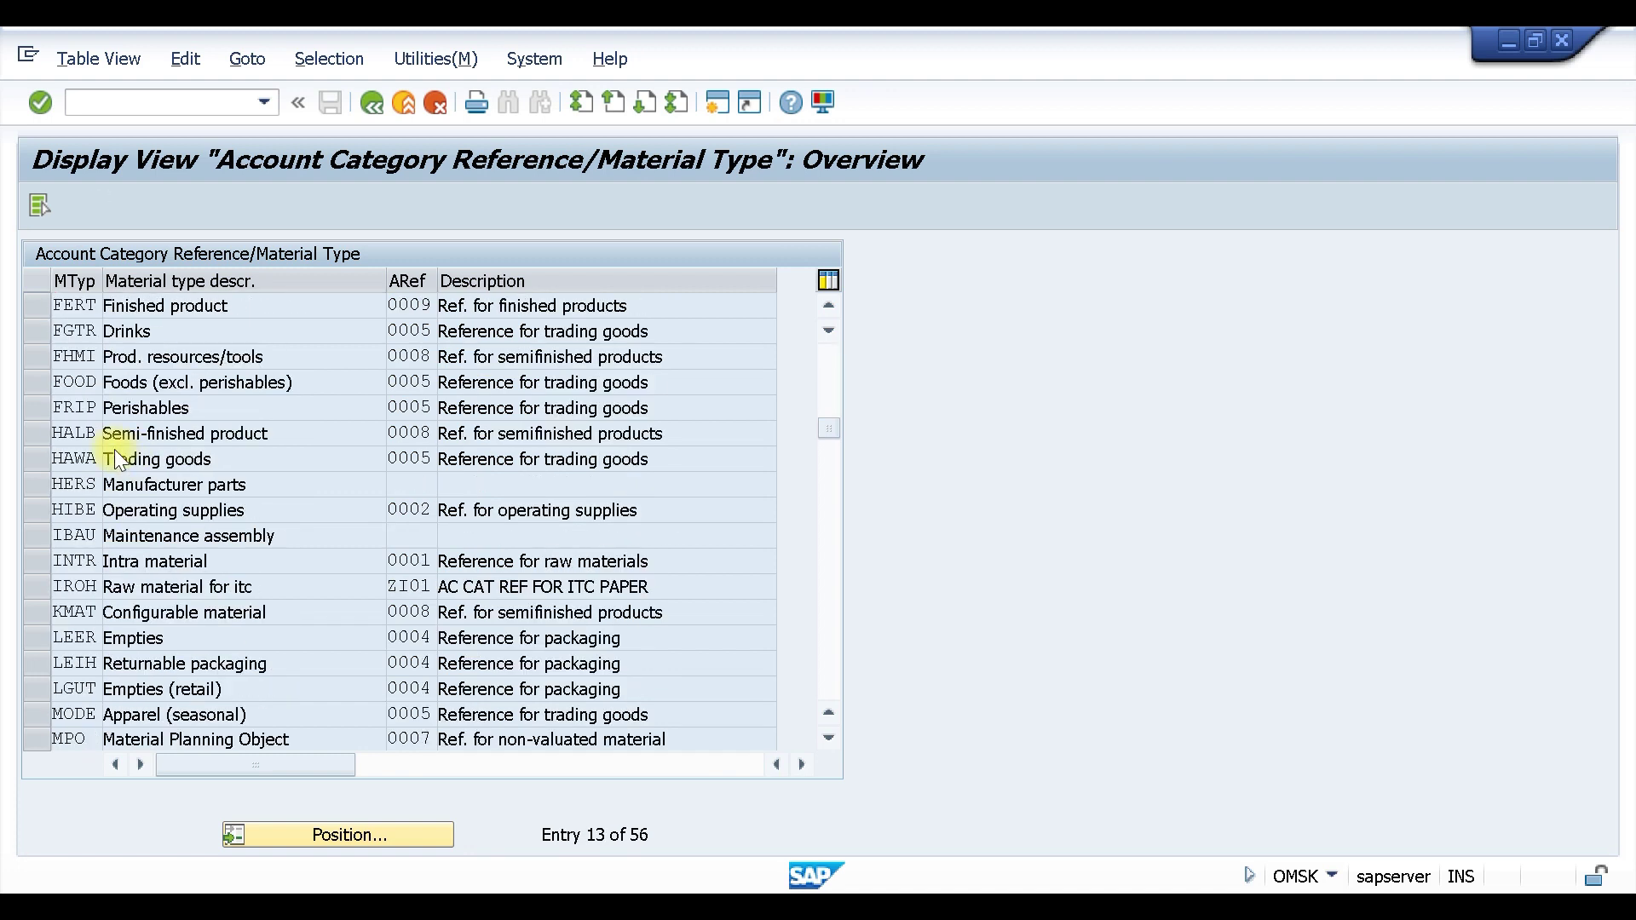
scroll(109, 467, "down", 5)
scroll(105, 457, "up", 2)
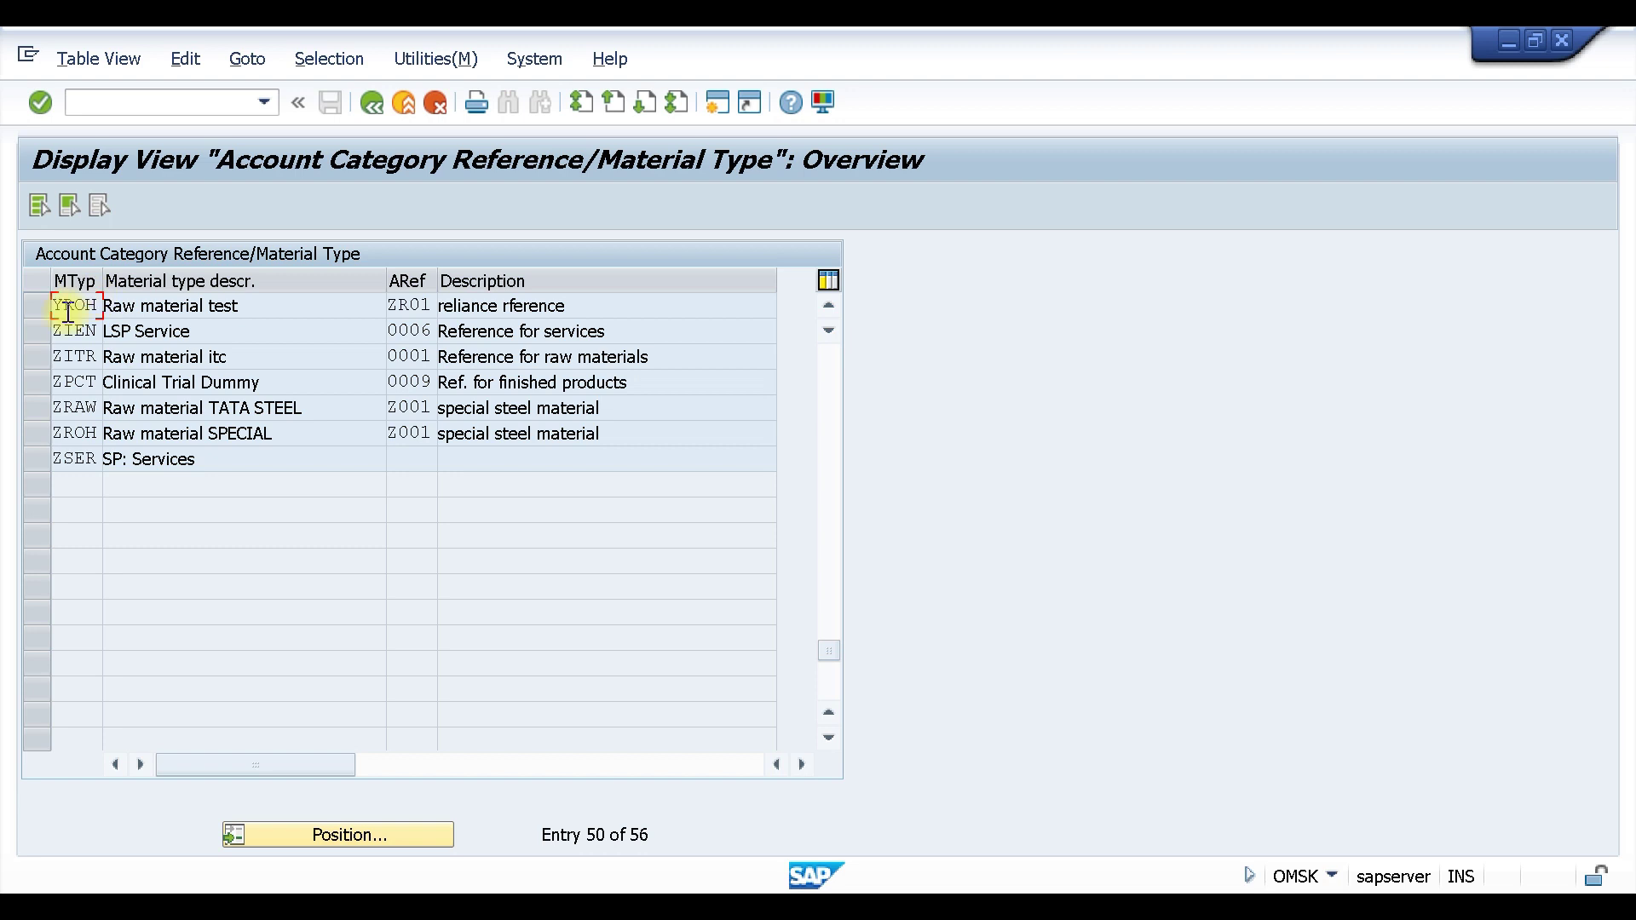
scroll(96, 424, "up", 1)
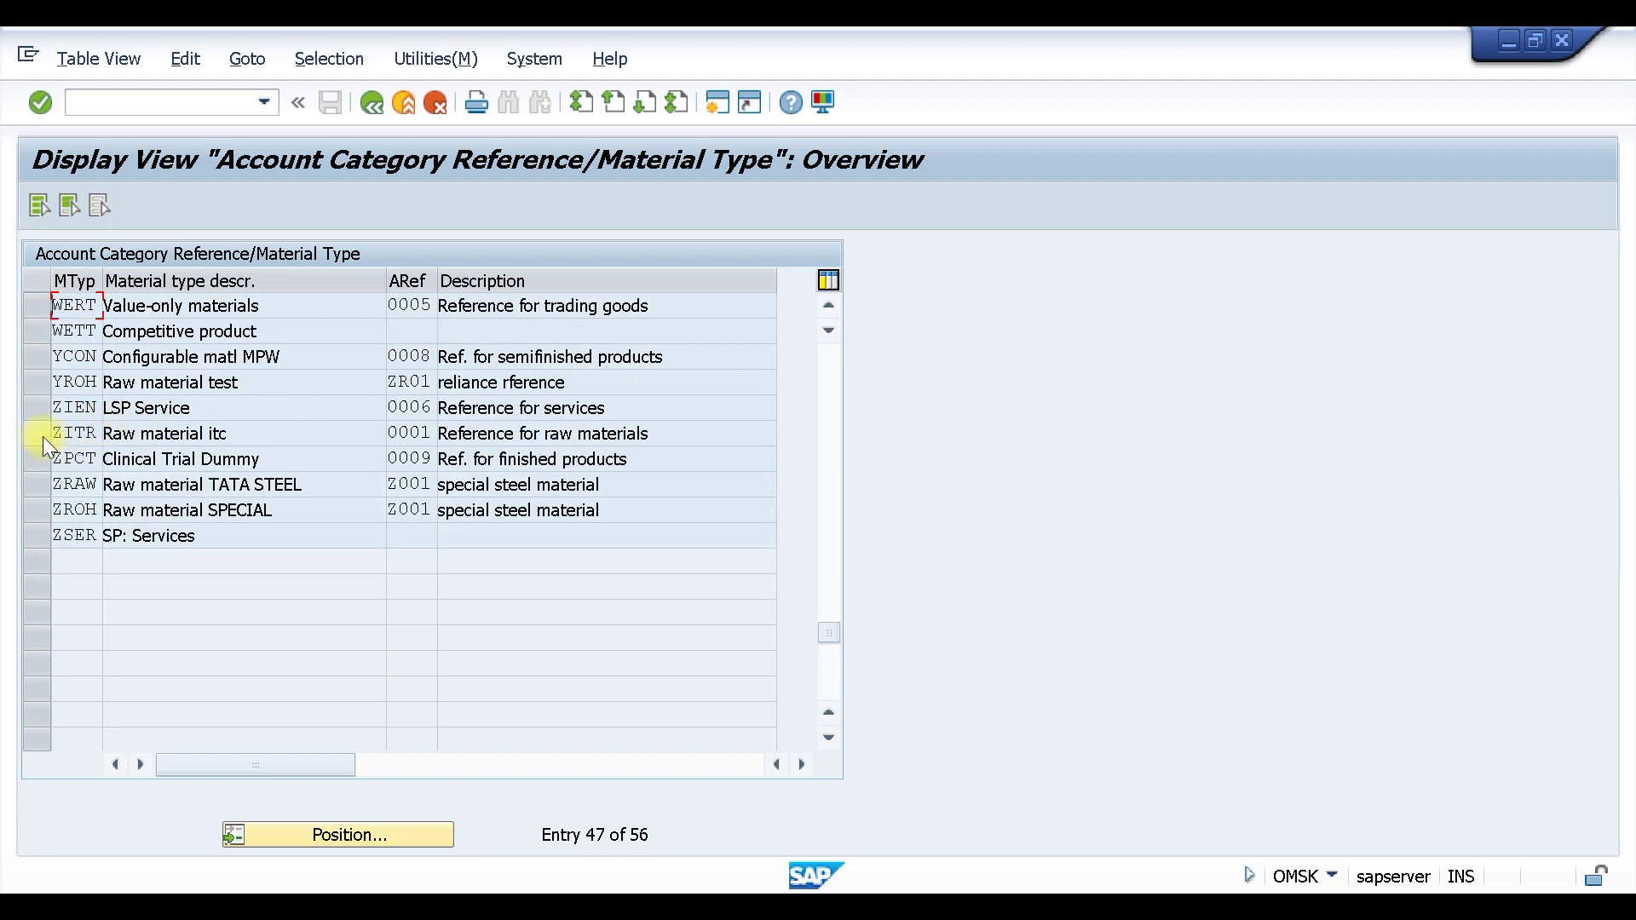
left_click(40, 383)
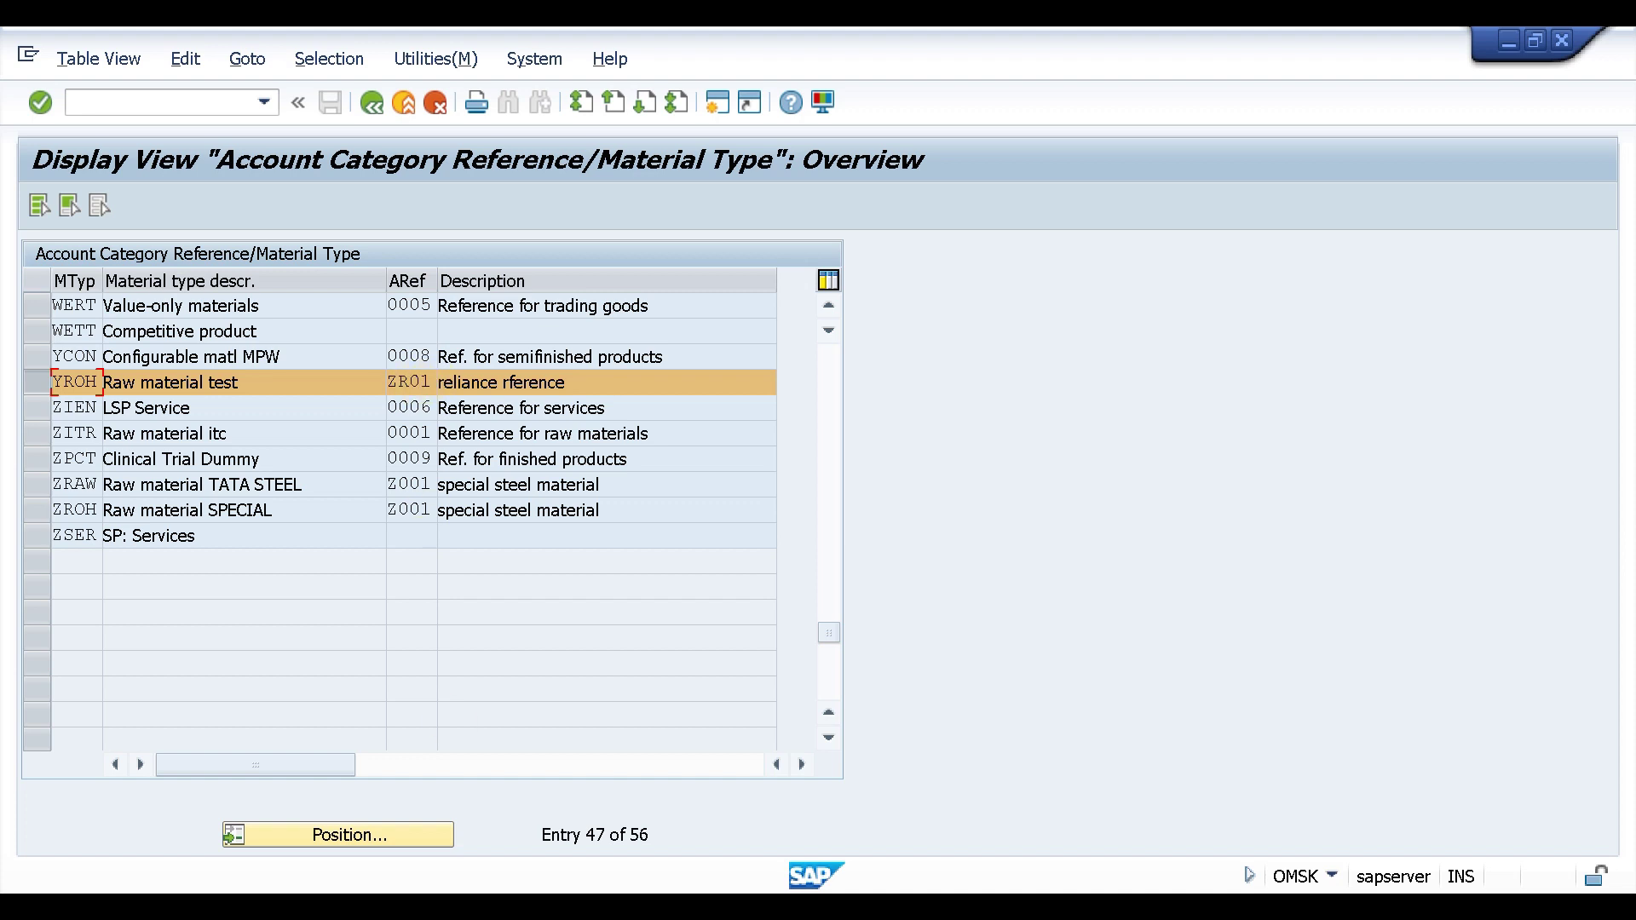
Return the material types session to SAP Easy Access with /n.
left_click(511, 847)
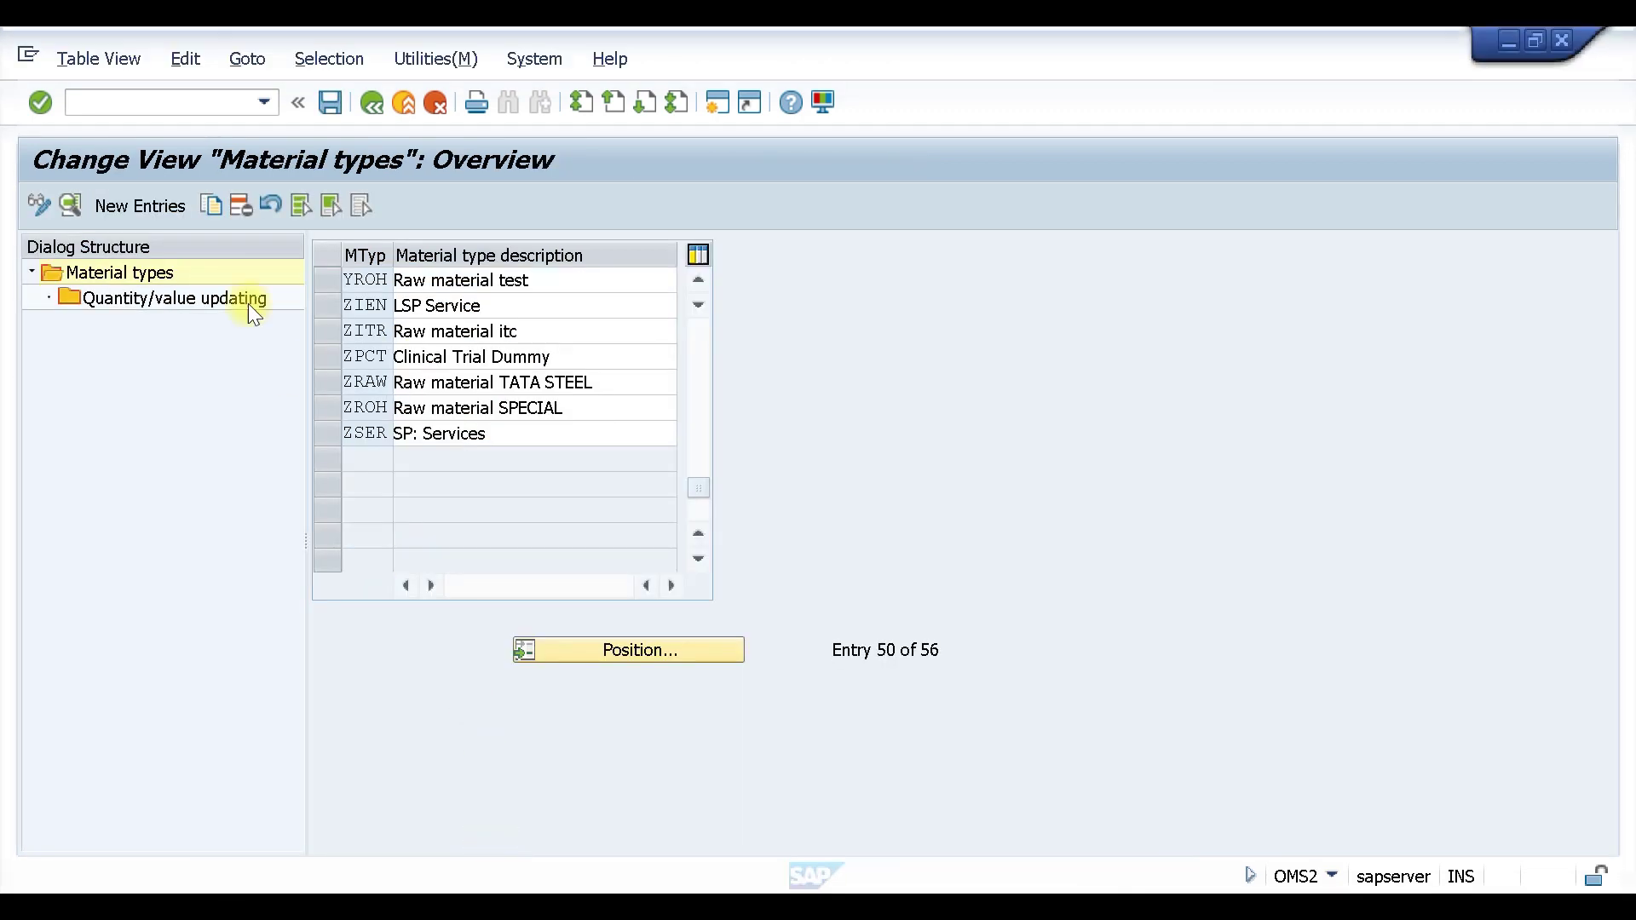
left_click(111, 102)
type("/n")
key("Return")
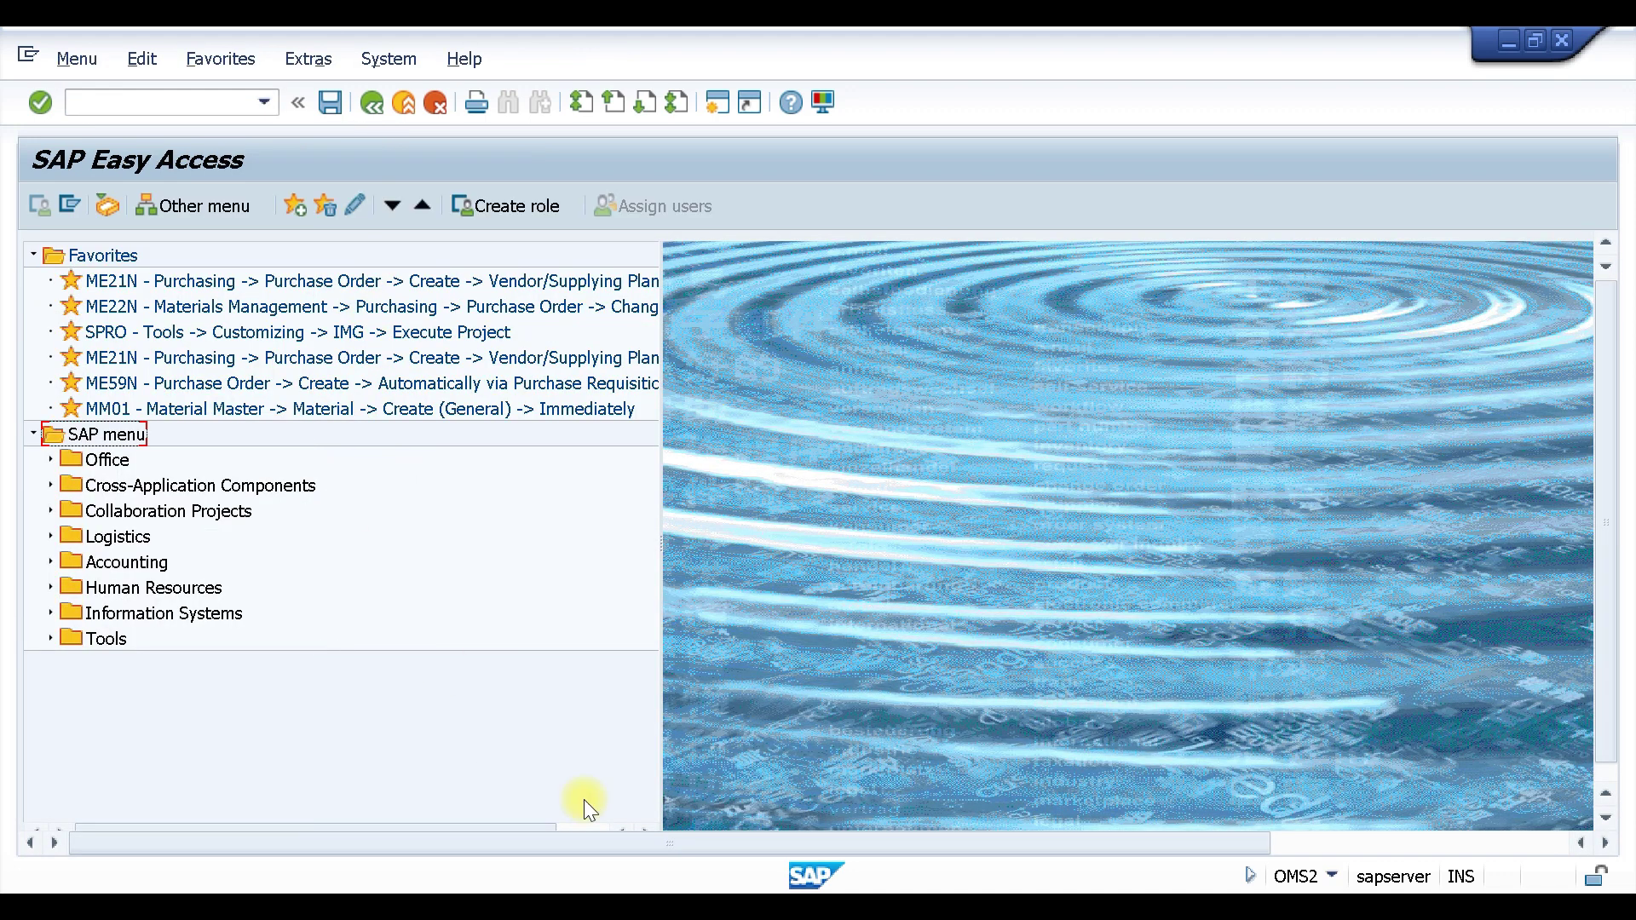
Restart the Create Material session with /nmm01, then go back to the assignment table window.
mouse_move(610, 886)
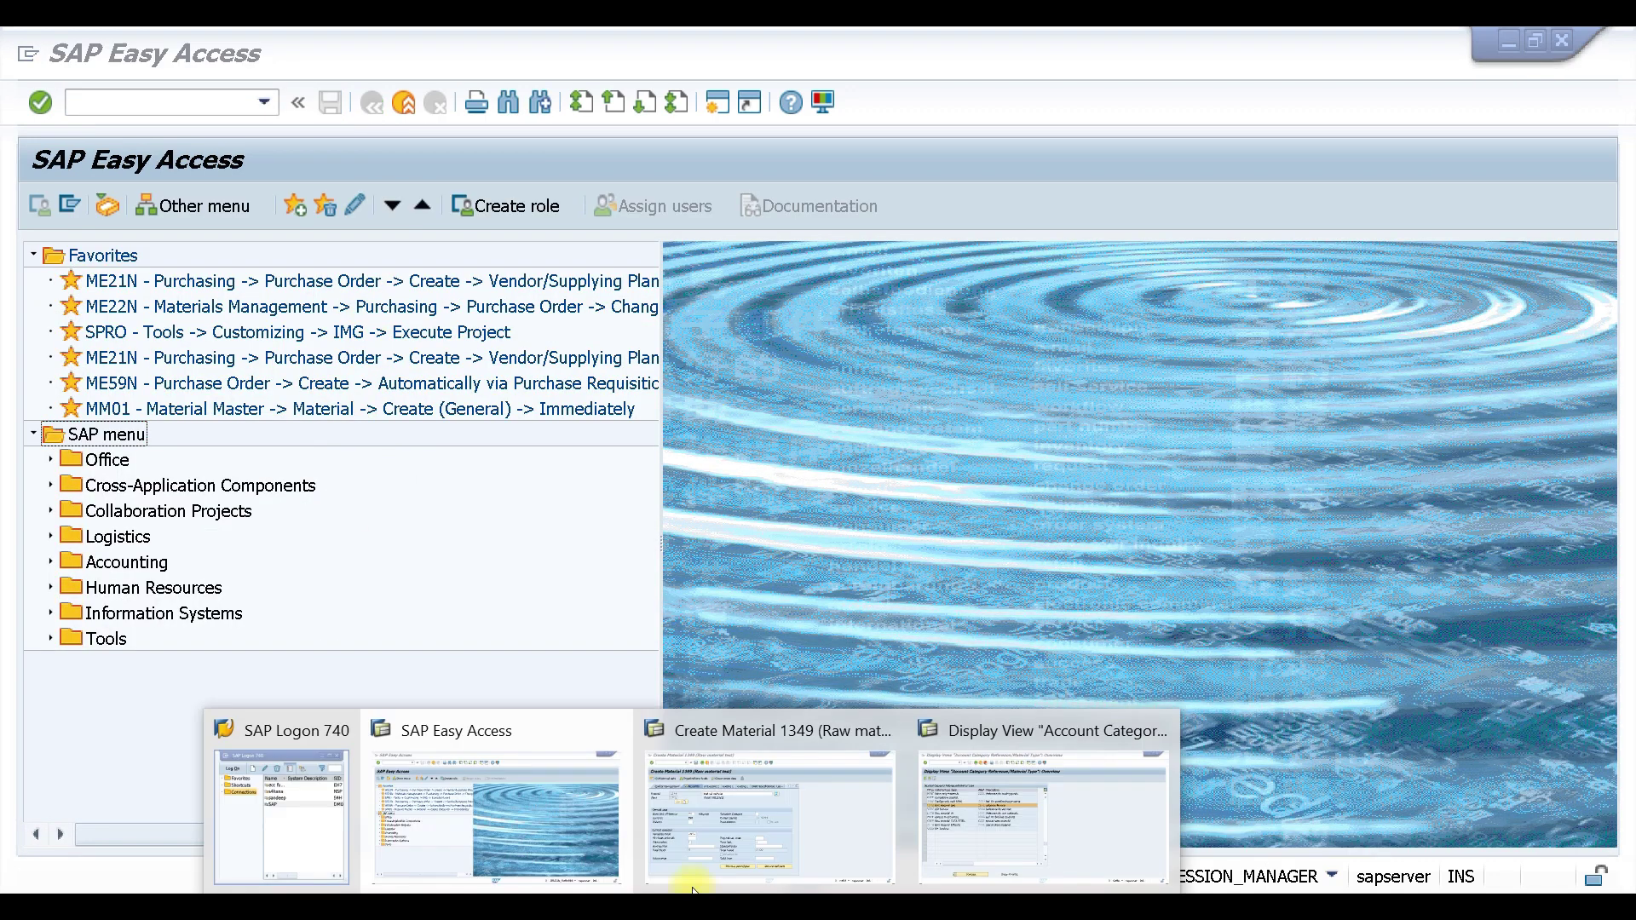
left_click(780, 817)
left_click(159, 101)
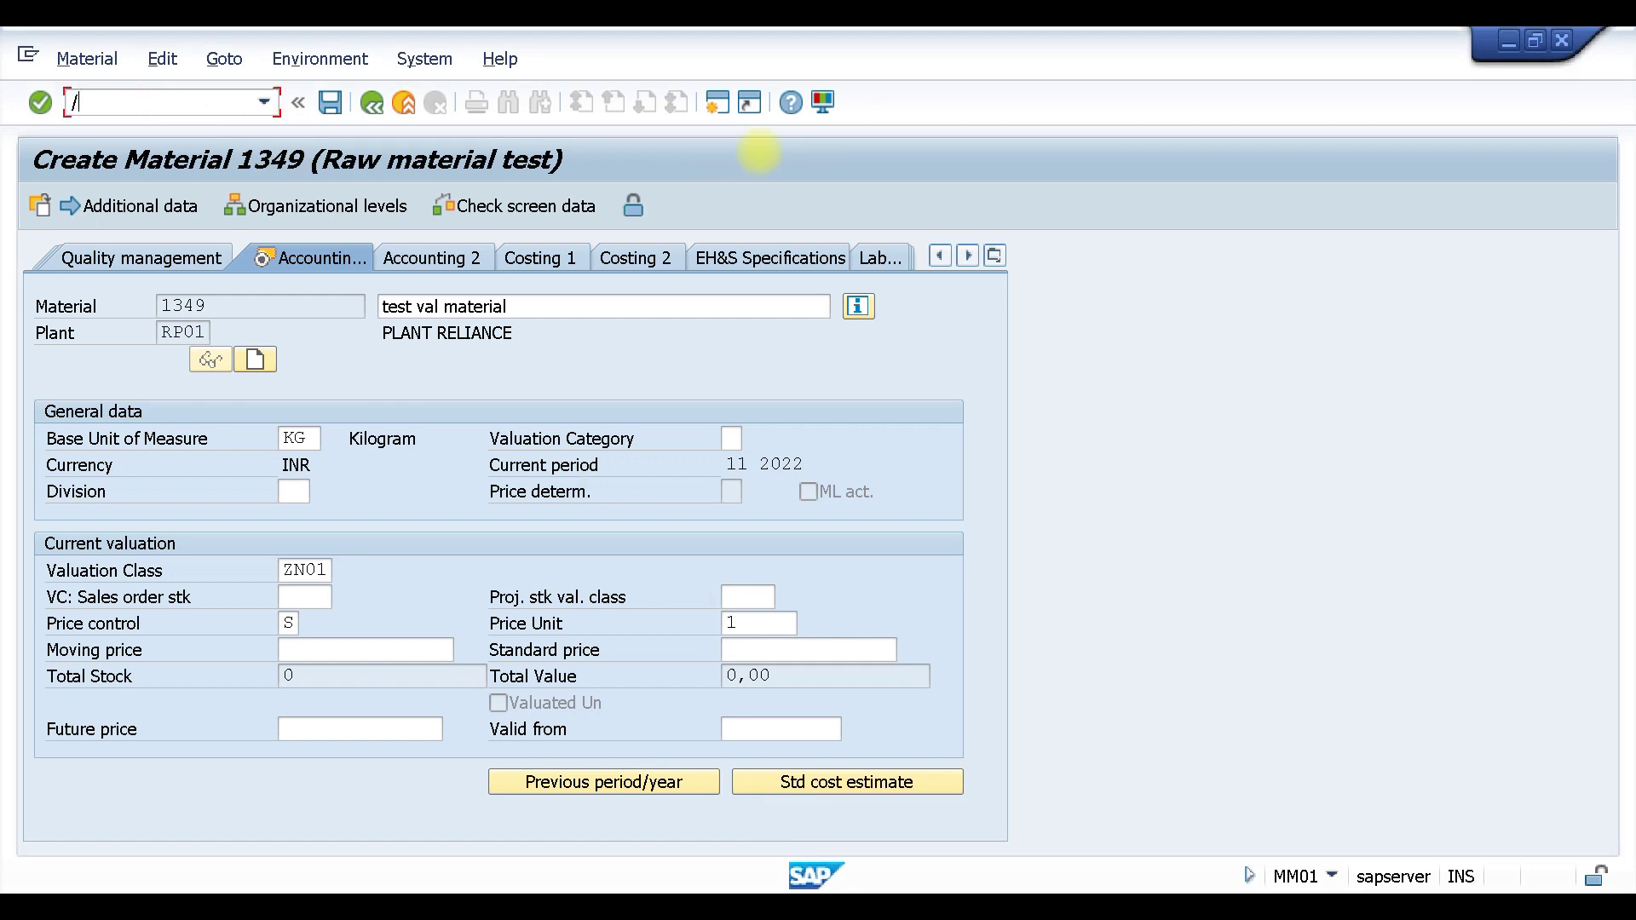
type("/nmm01")
key("Return")
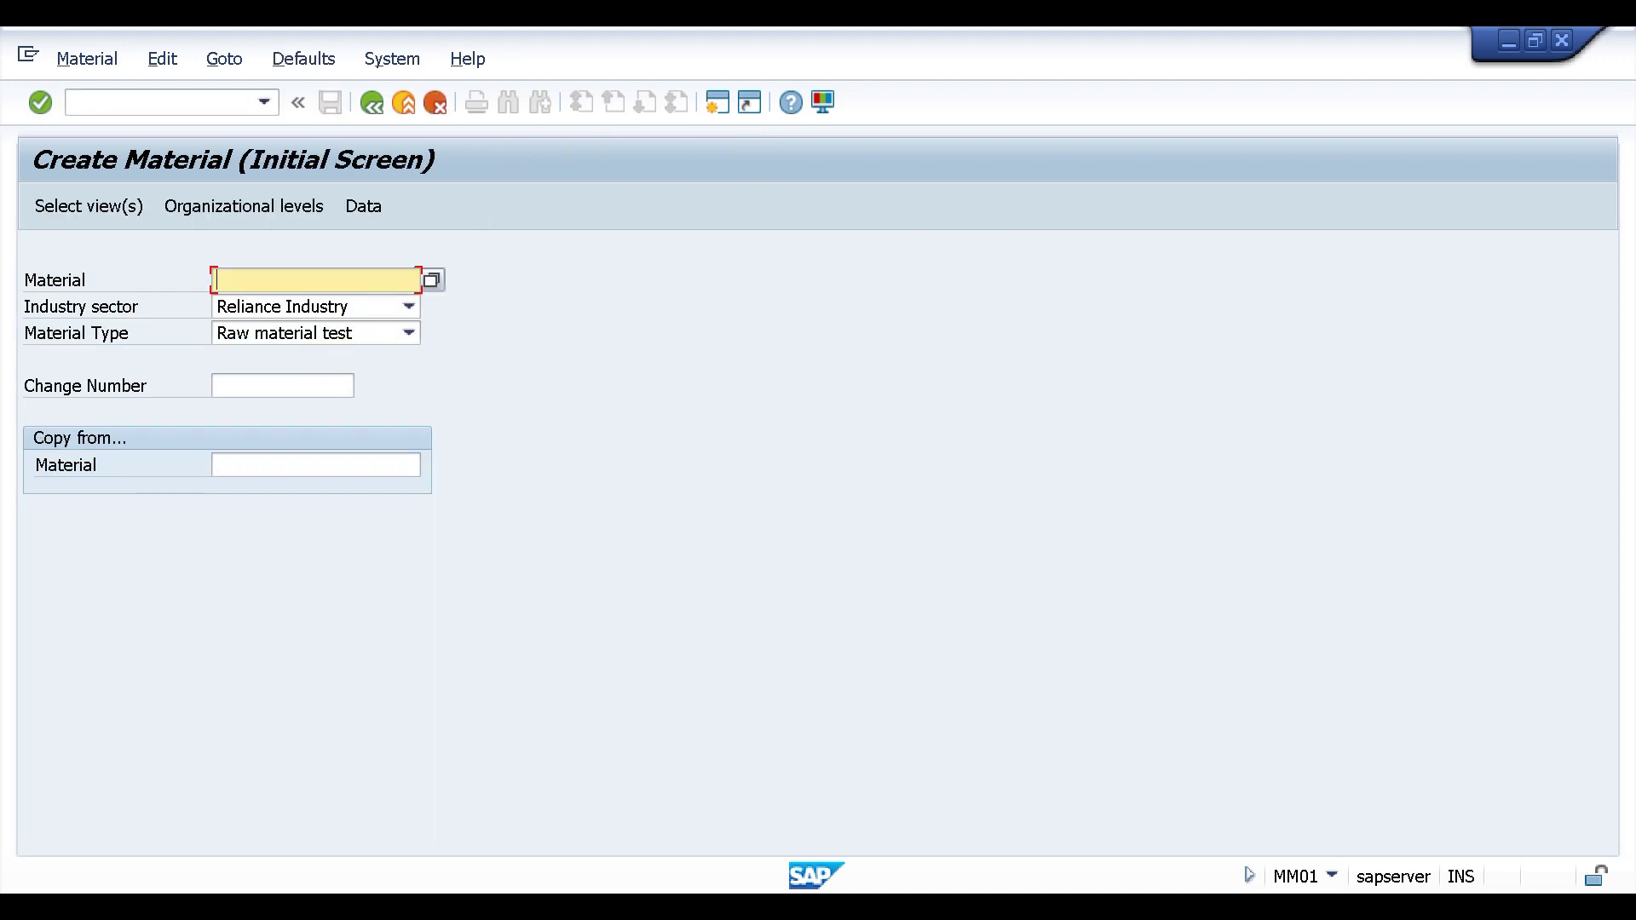
mouse_move(837, 871)
left_click(995, 801)
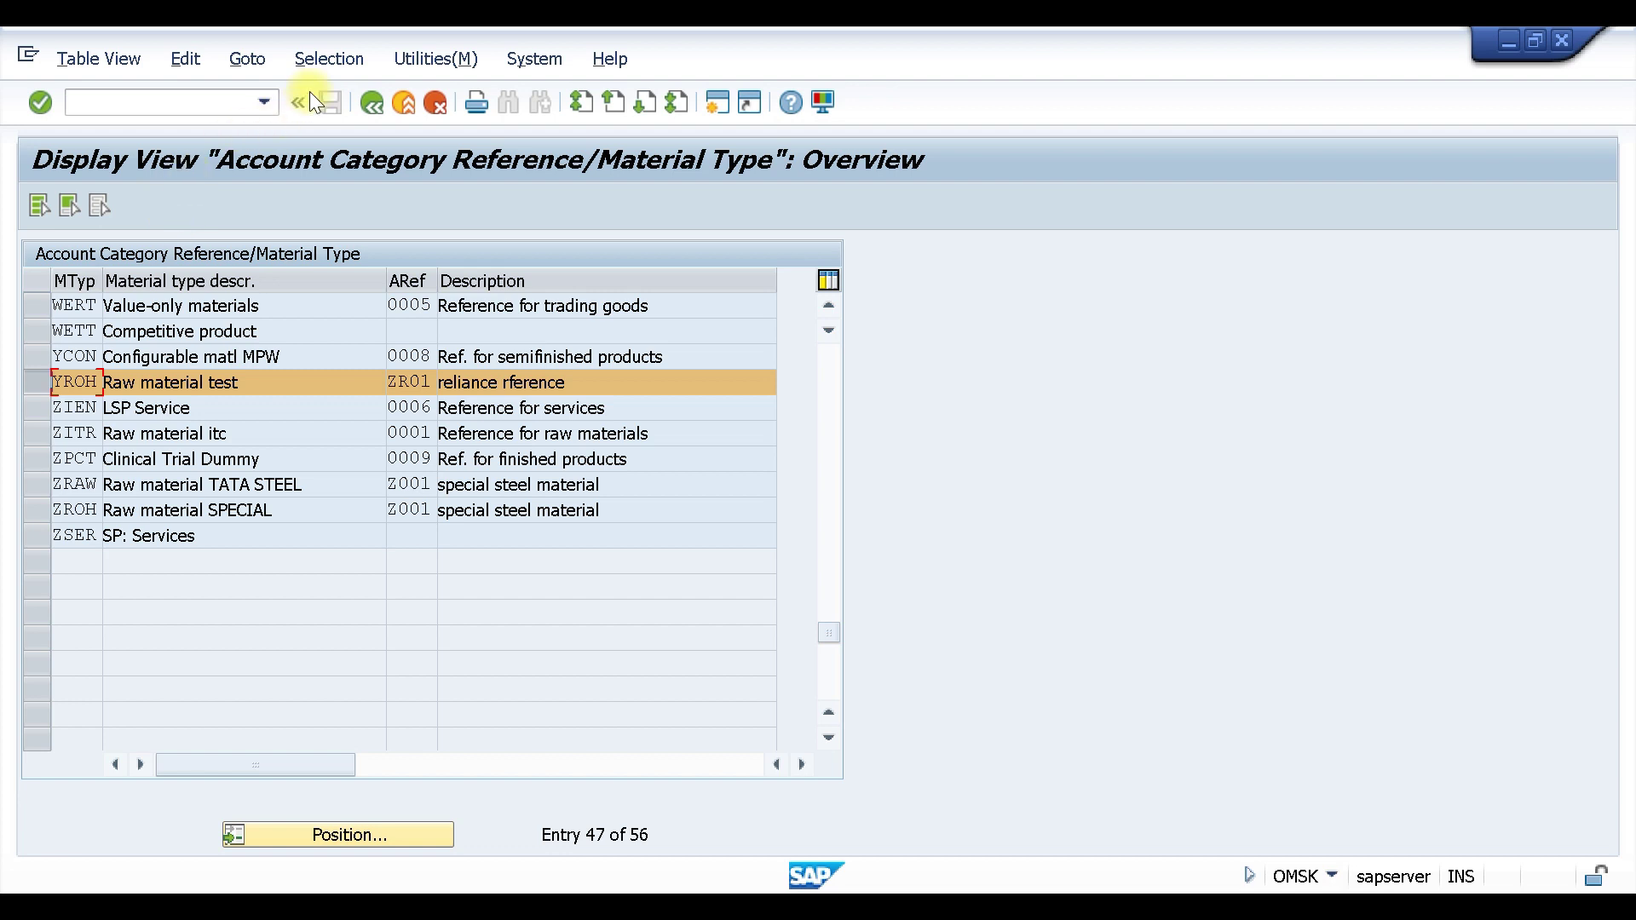
Reopen the material type/account category reference table and position it on YROH.
left_click(373, 102)
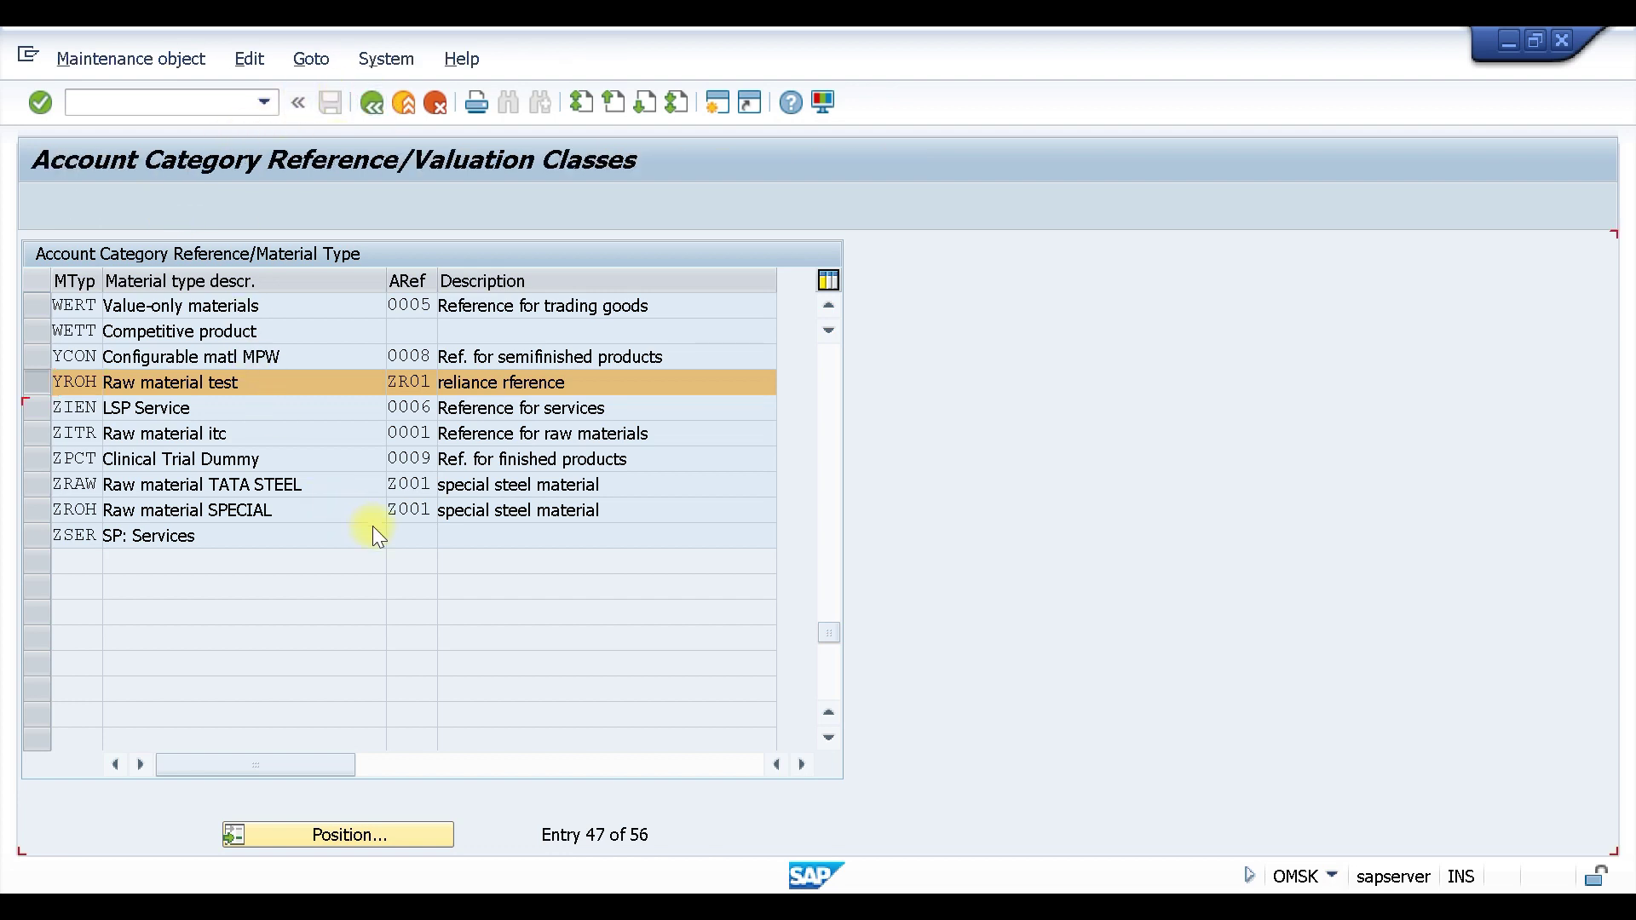
left_click(310, 413)
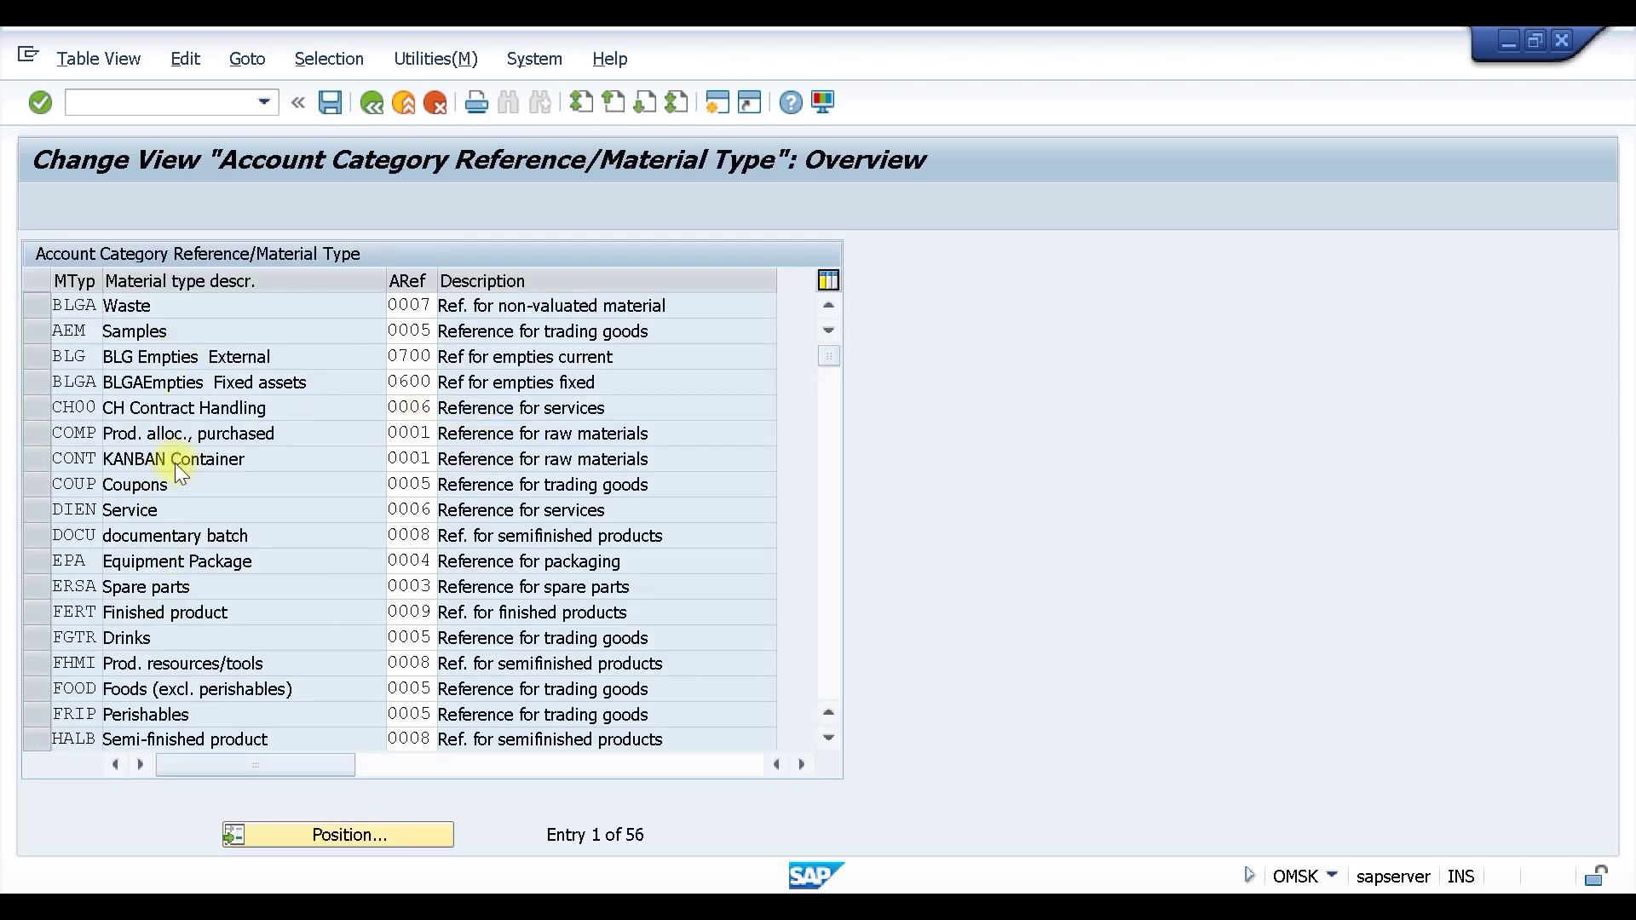
scroll(176, 462, "down", 8)
left_click(305, 837)
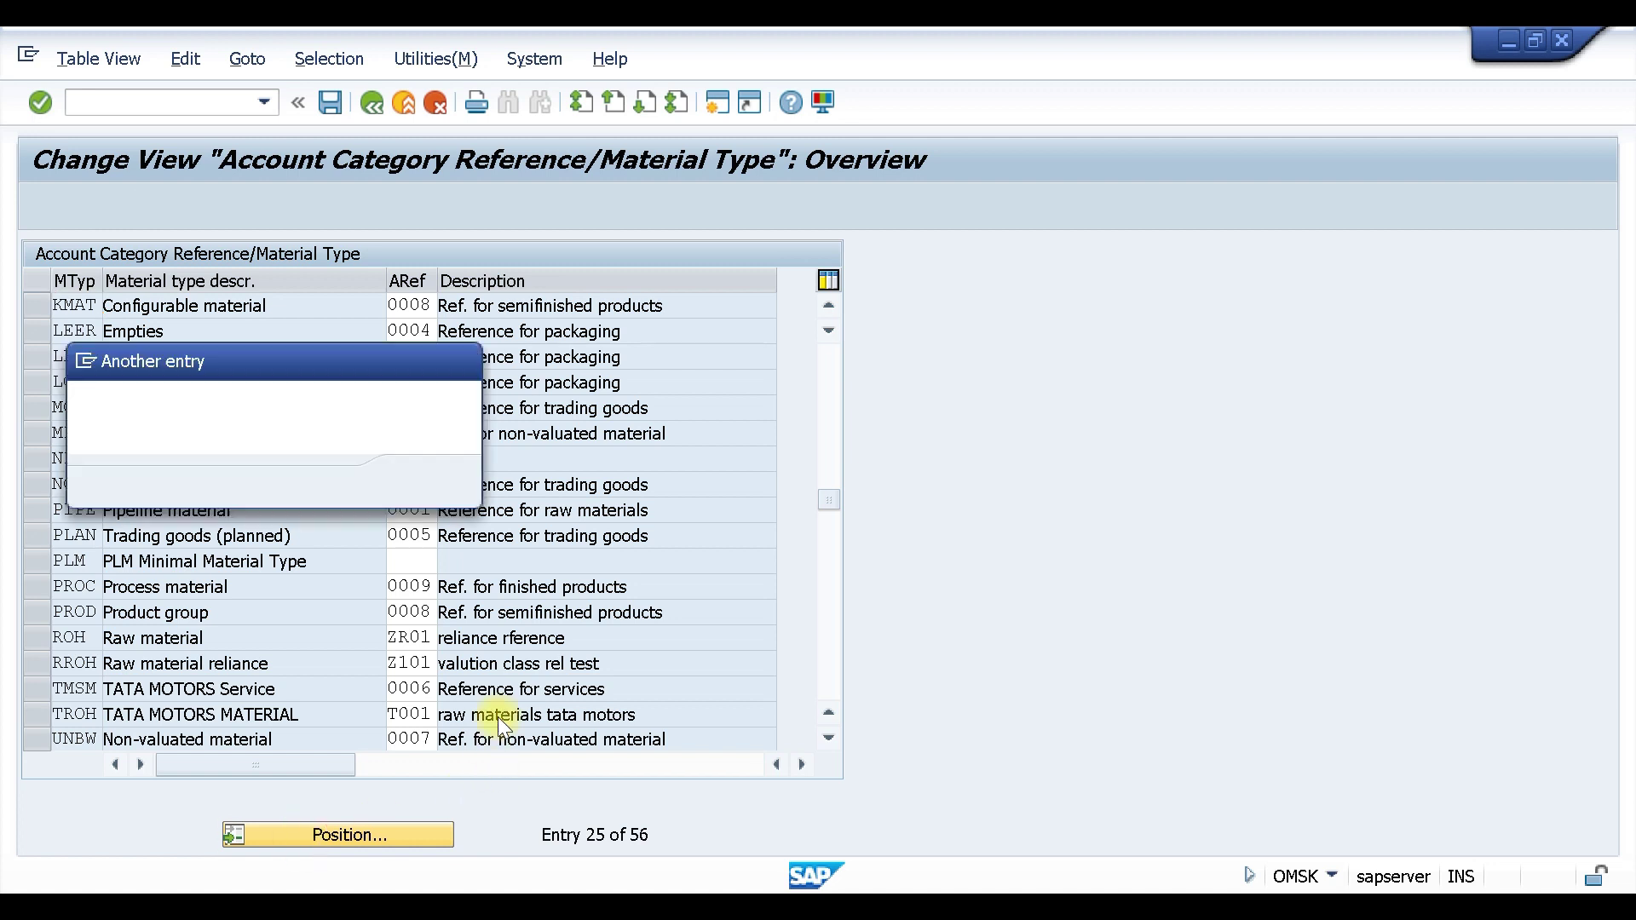
type("yroh")
key("Return")
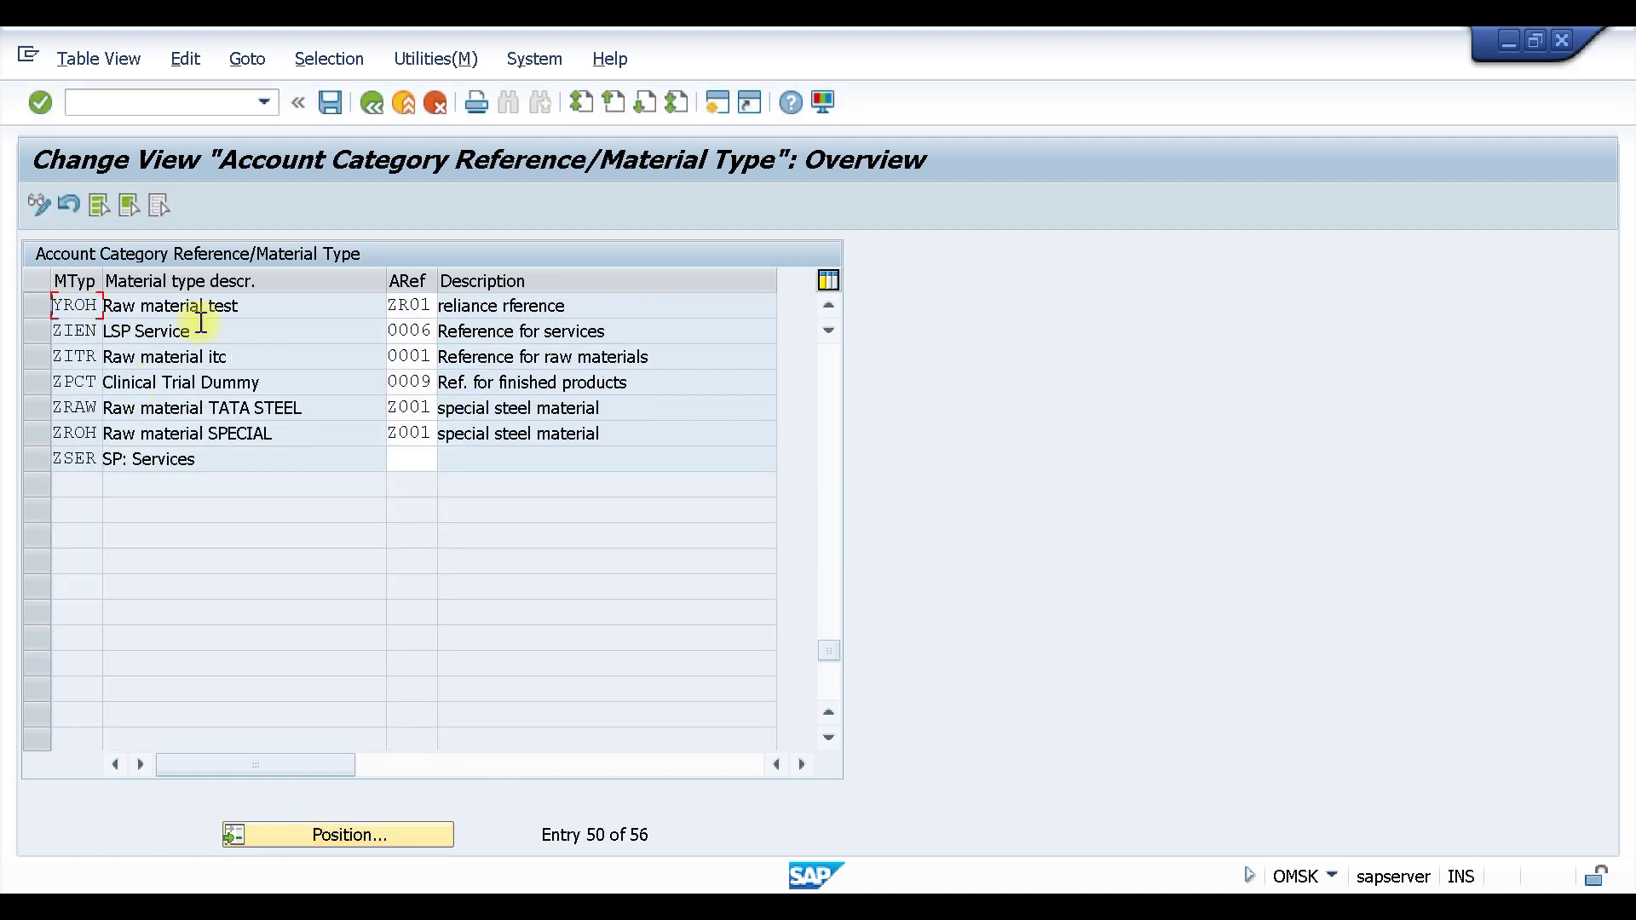
Change YROH's account category reference from ZR01 to Y101 and save under the customizing request.
left_click(433, 306)
key("BackSpace")
key("BackSpace")
key("BackSpace")
key("BackSpace")
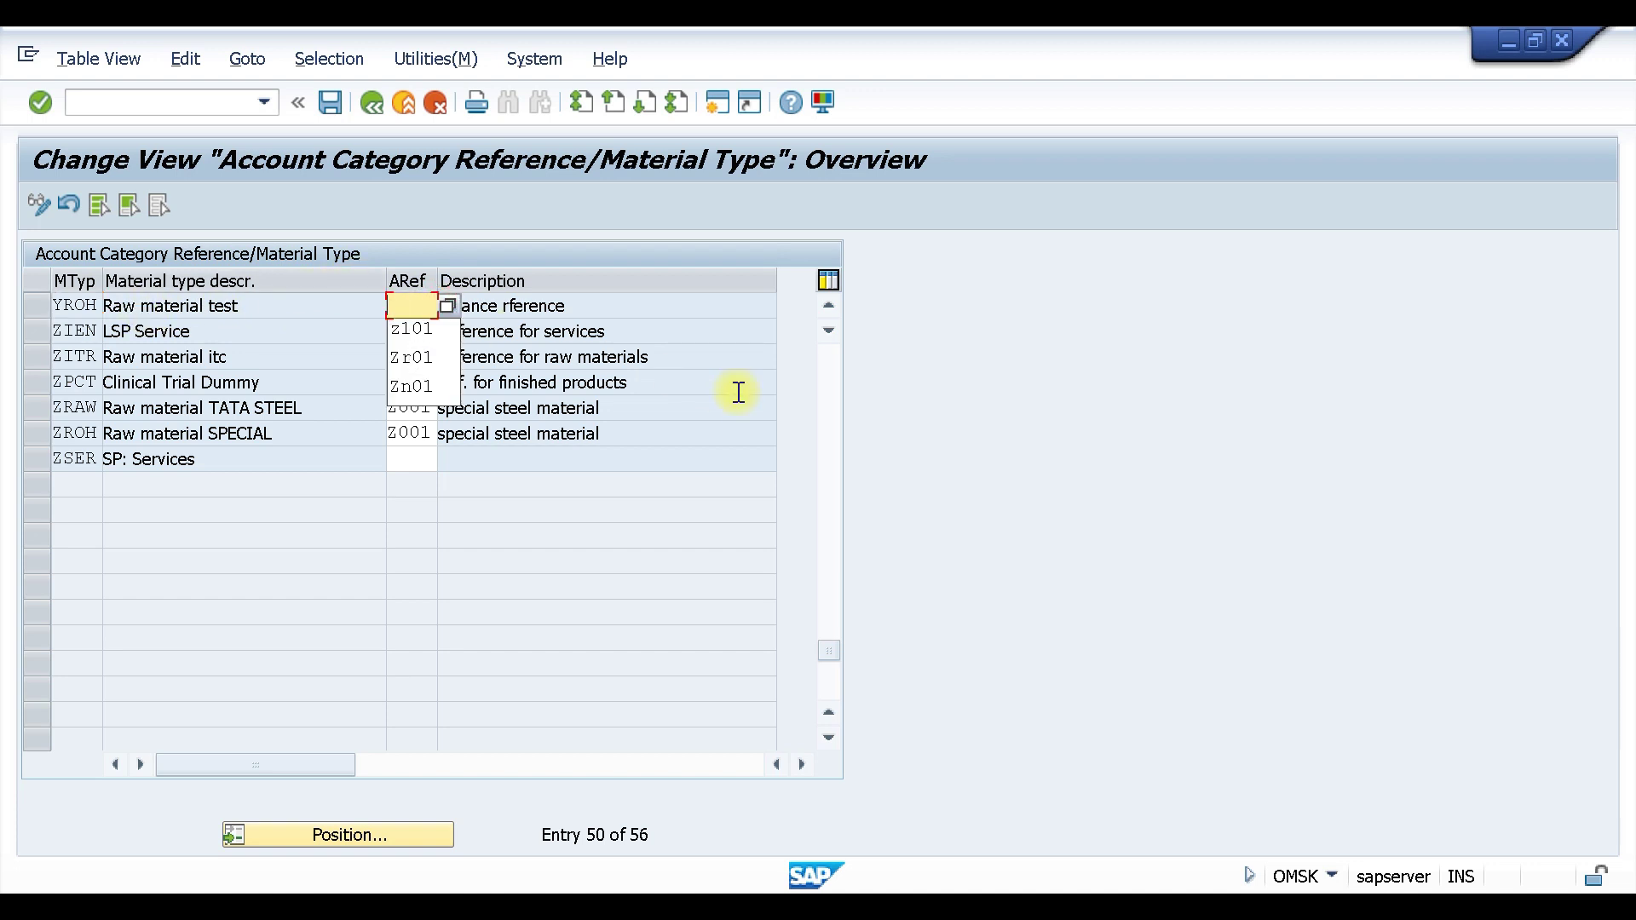
type("y101")
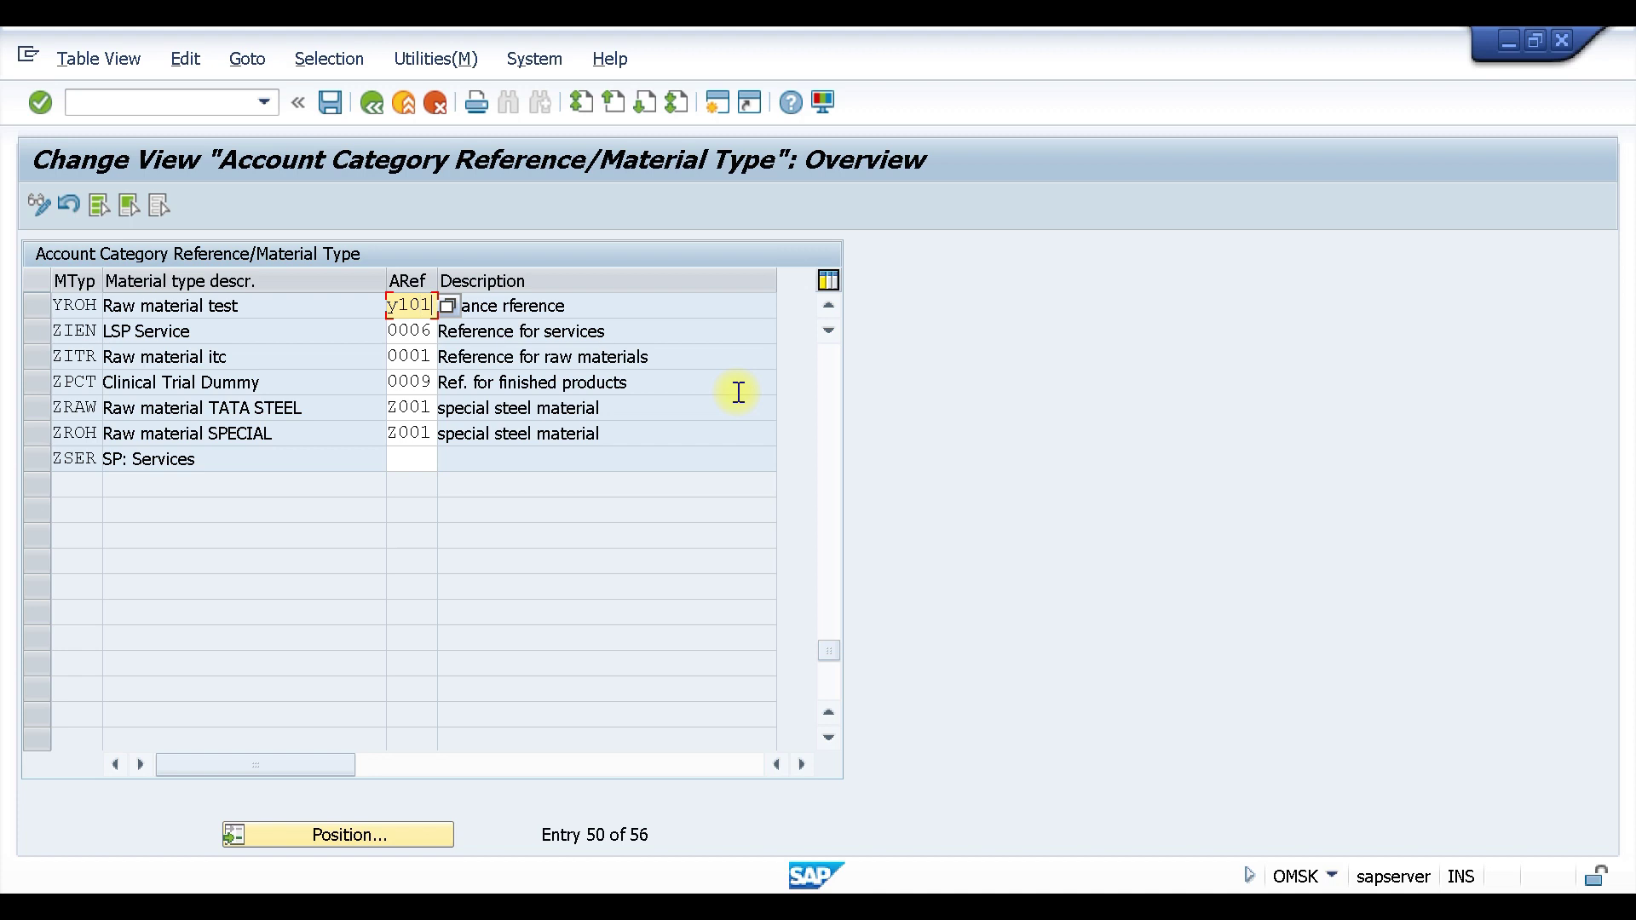
key("Return")
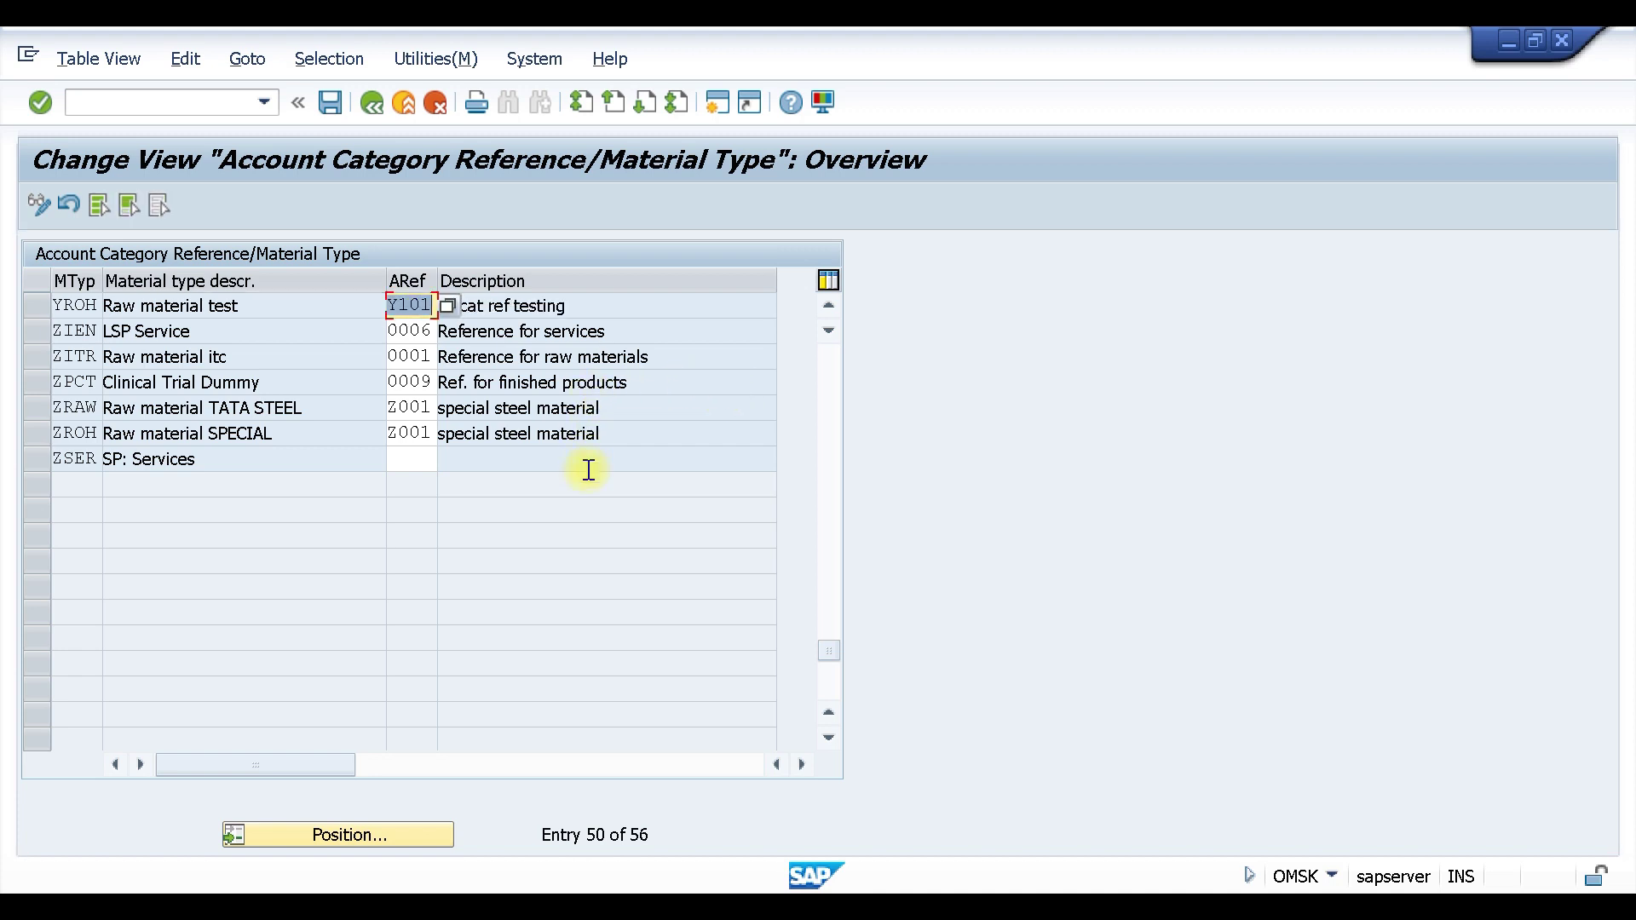
key("ctrl+s")
left_click(495, 477)
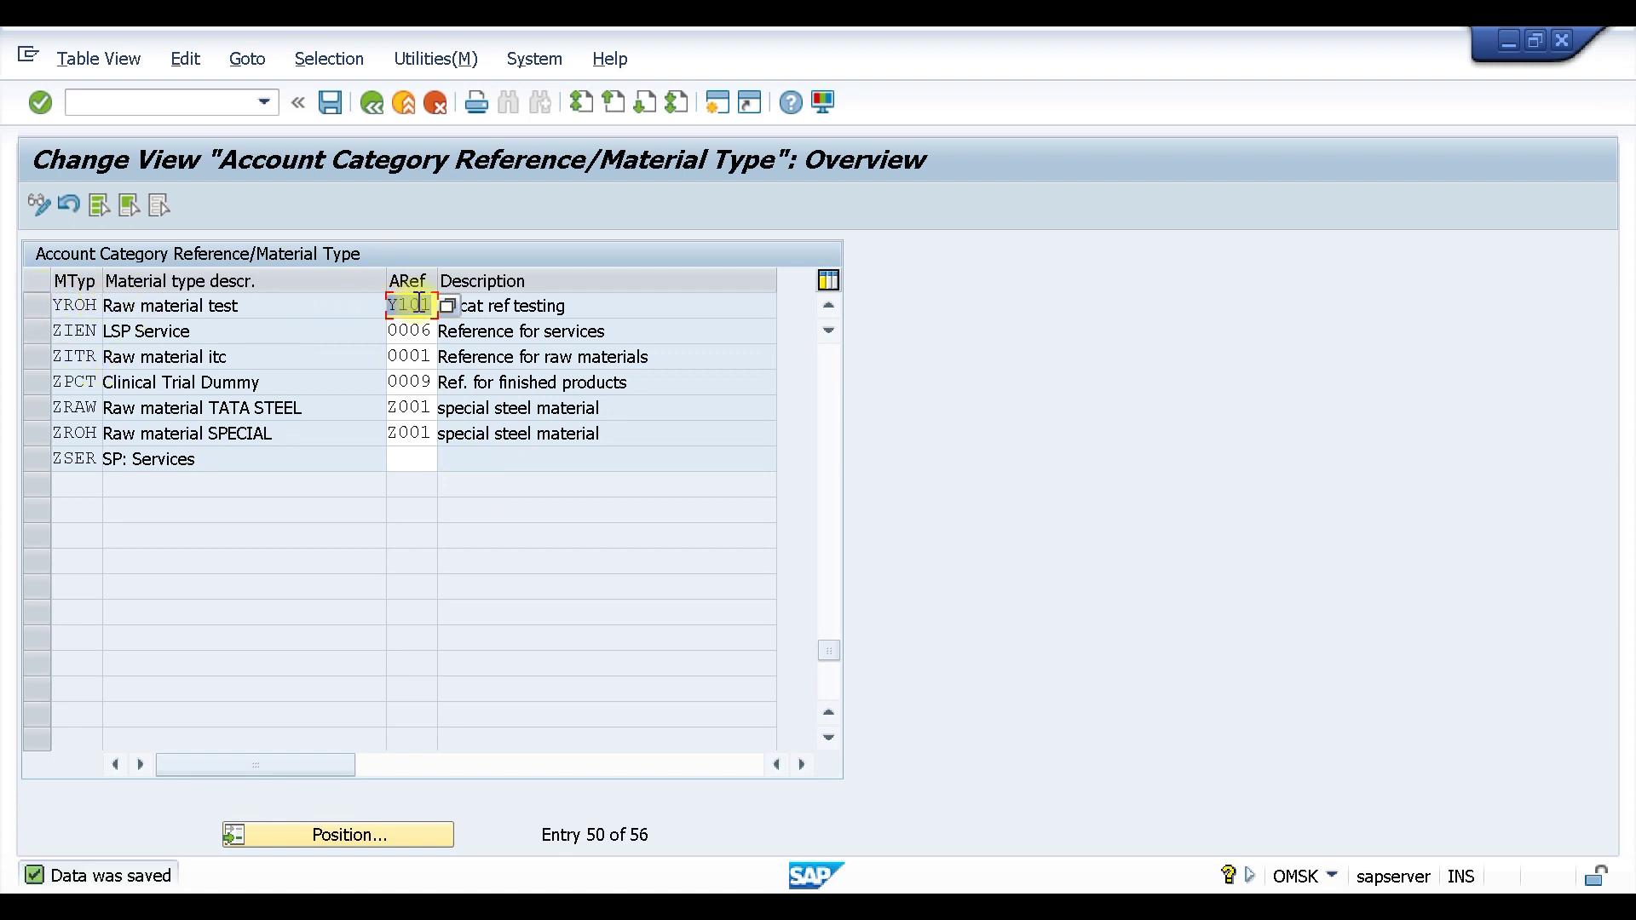
Re-save the YROH assignment and move to the Create Material window.
left_click_drag(449, 305, 389, 305)
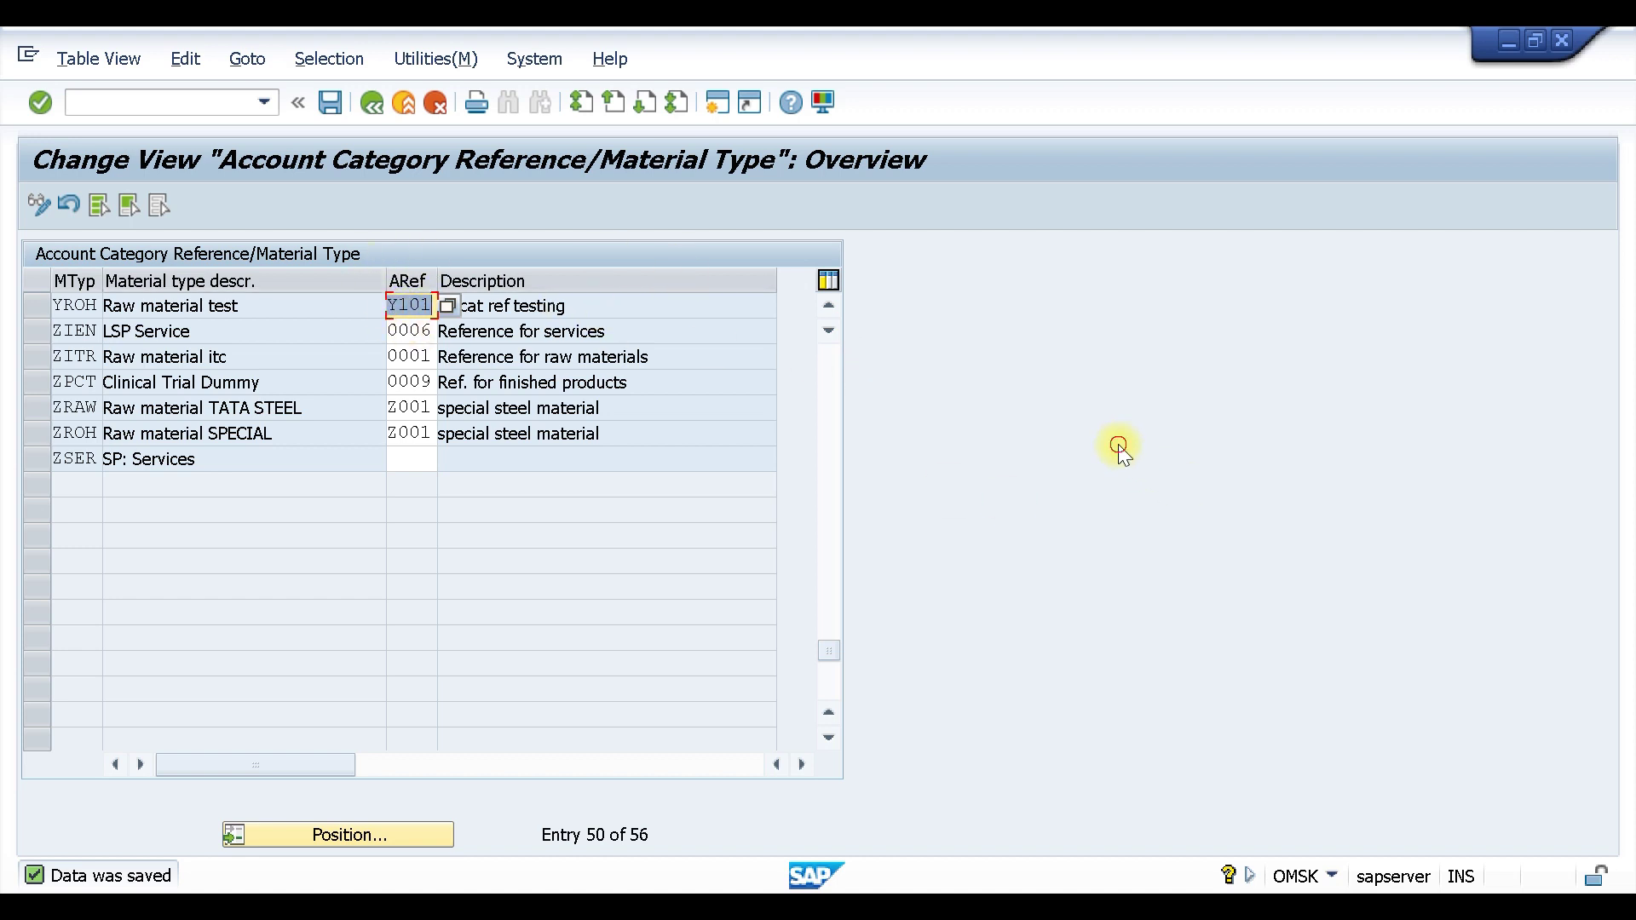
left_click(330, 102)
key("ctrl+s")
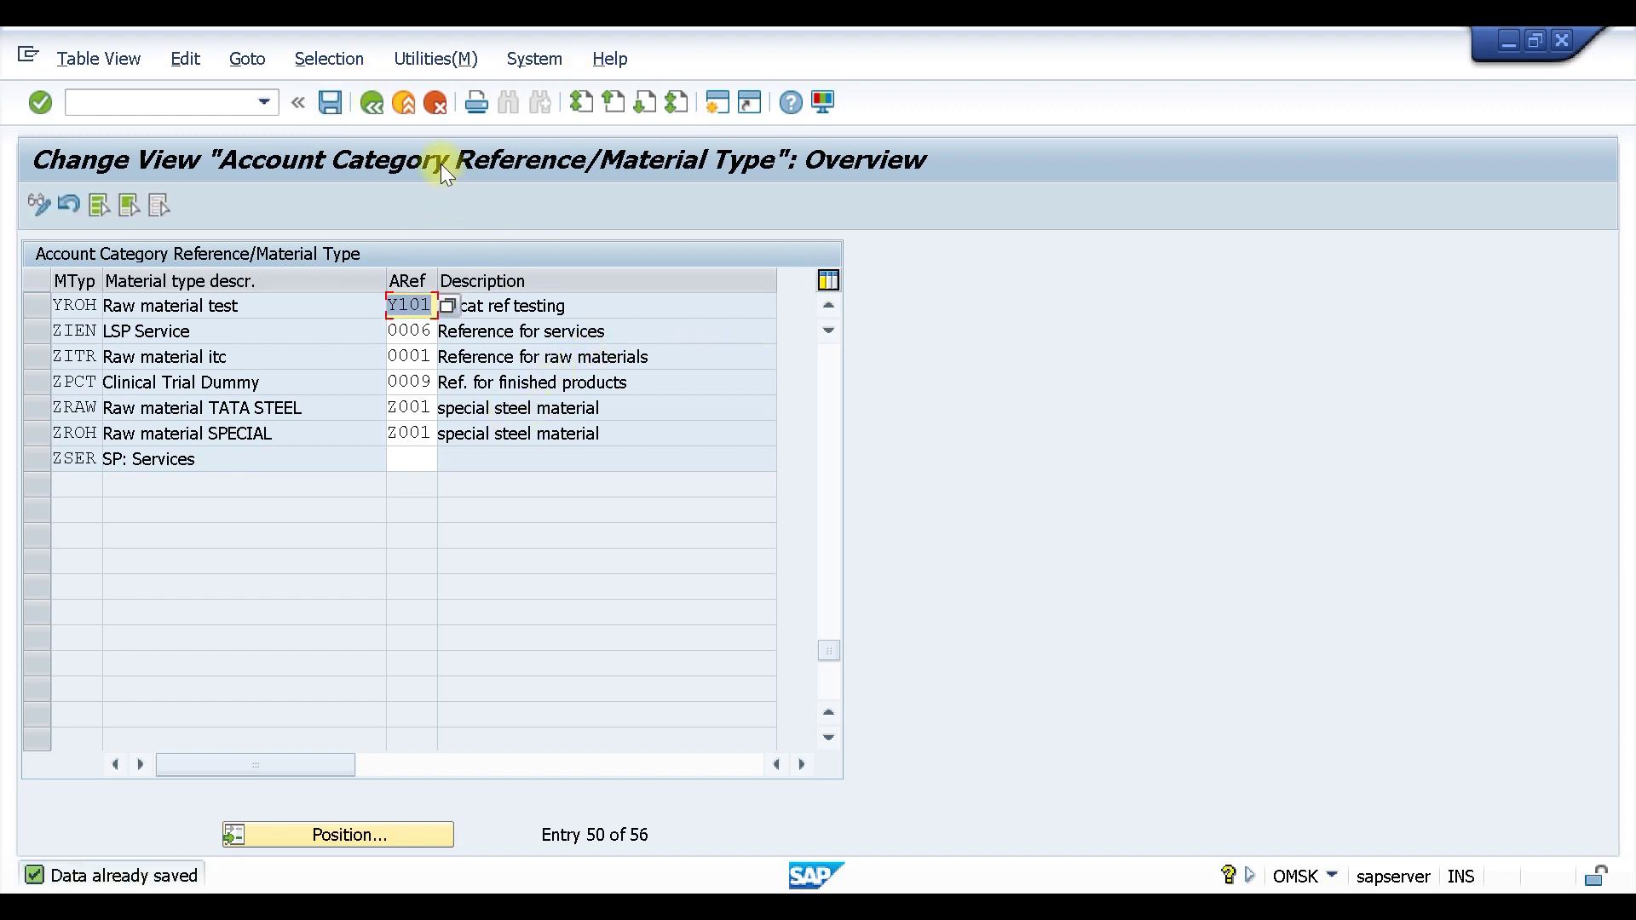
left_click(748, 820)
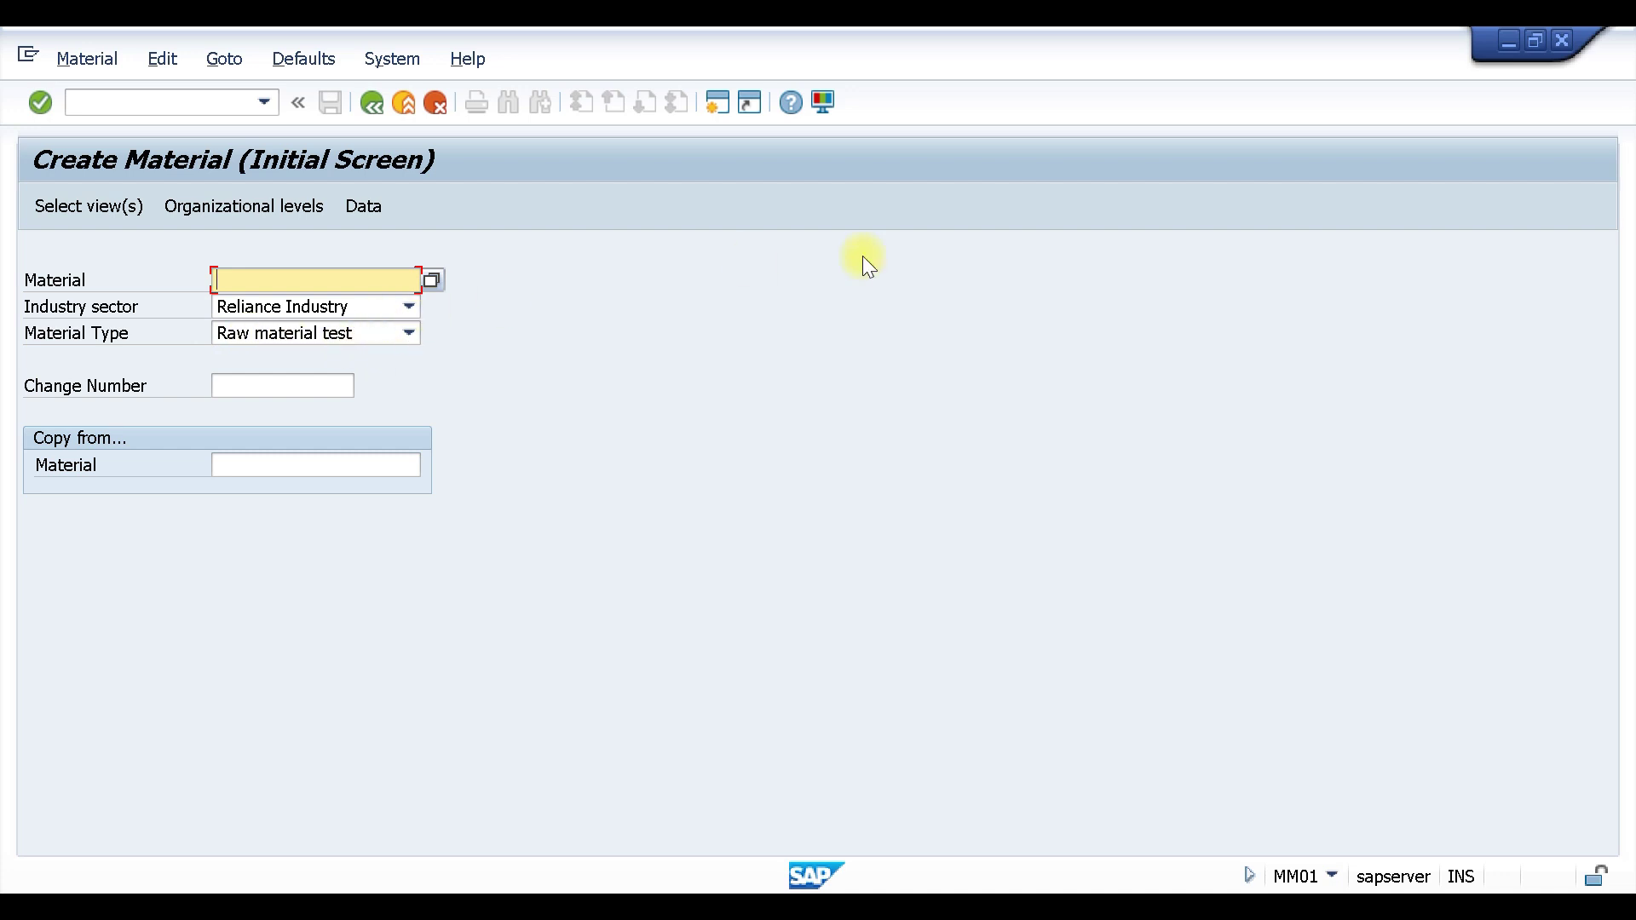
Select the material views and set plant RP01 and storage location RM01 for material 1350.
key("Return")
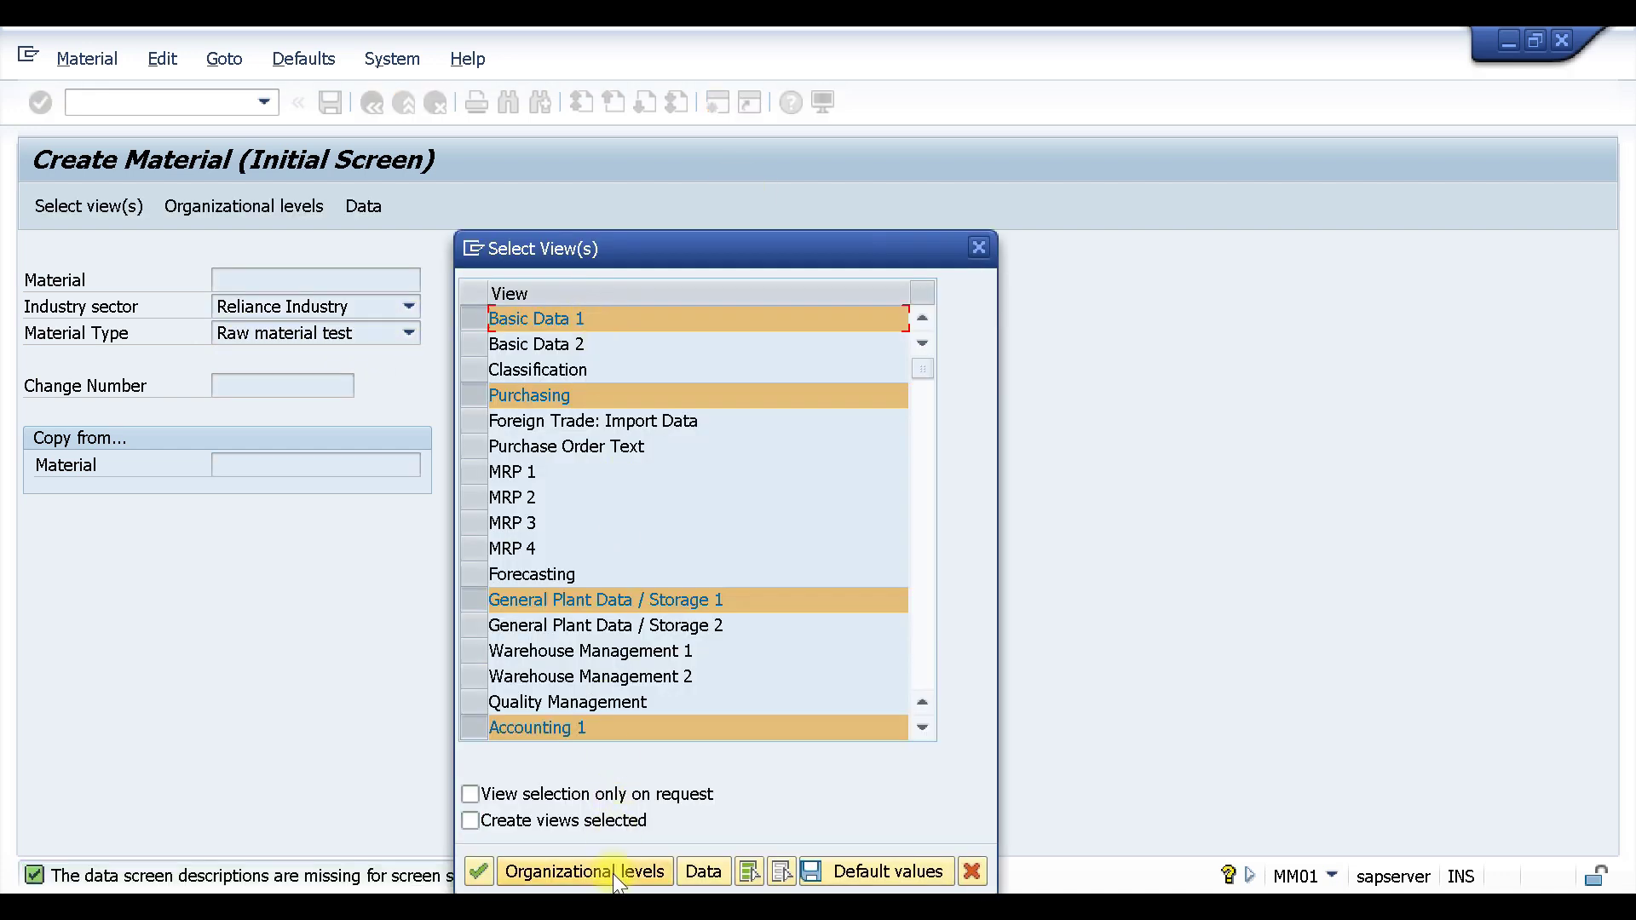
left_click(584, 871)
left_click(494, 362)
left_click(499, 376)
left_click(496, 378)
left_click(491, 399)
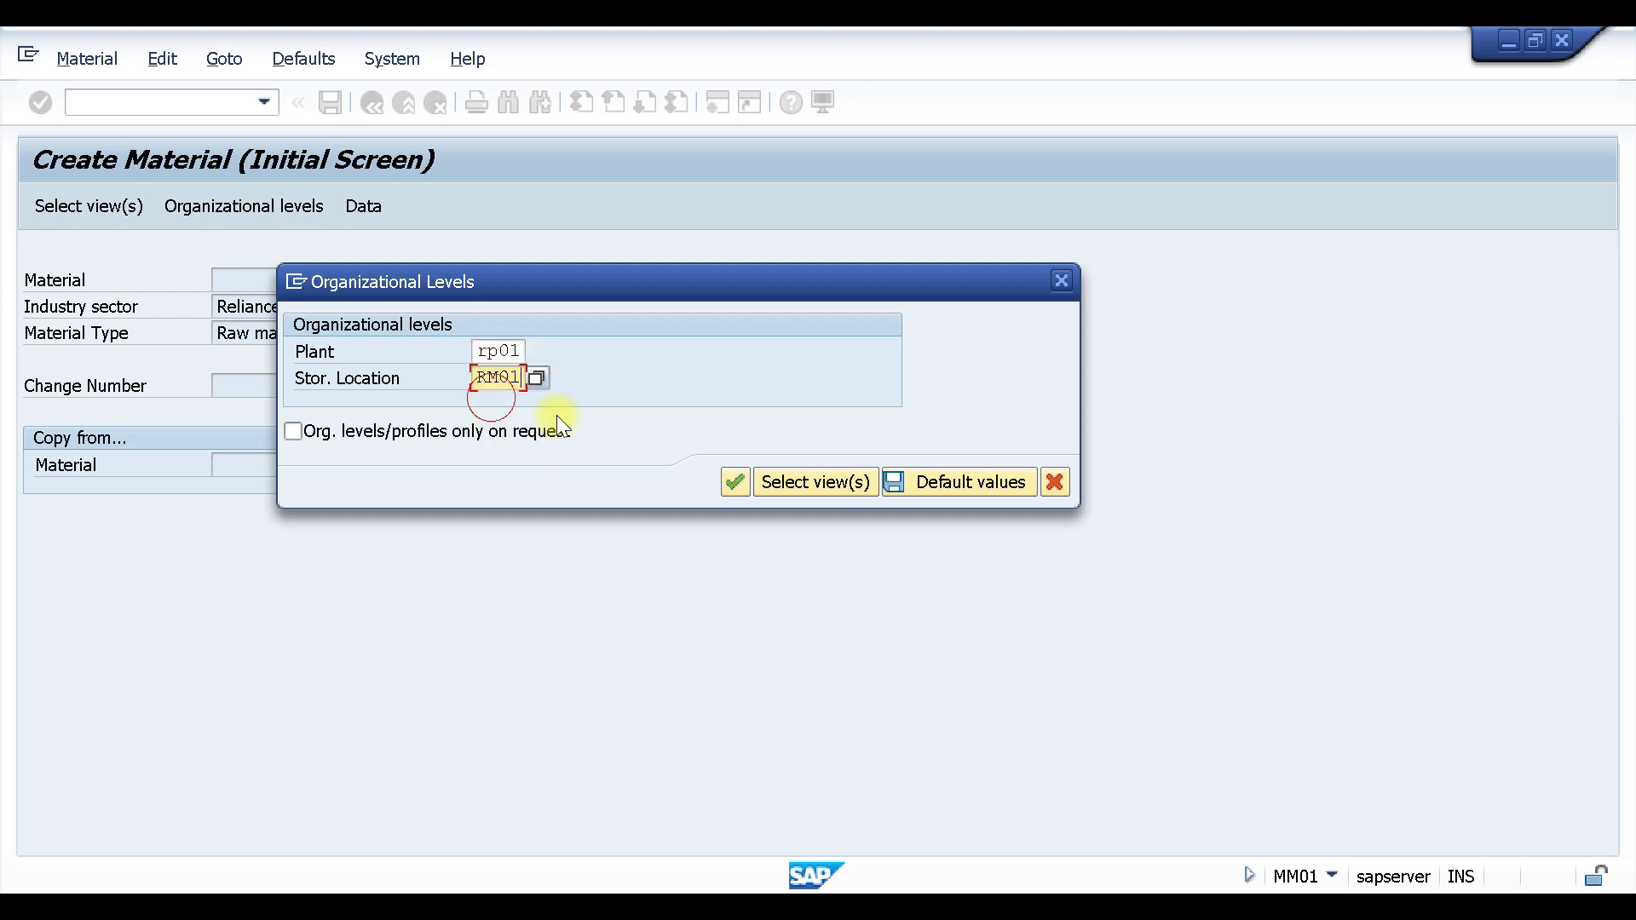
left_click(735, 482)
Fill in description 'test val material', base unit KG, material group ZR01 and the purchasing group.
left_click(439, 309)
left_click(433, 325)
left_click(298, 411)
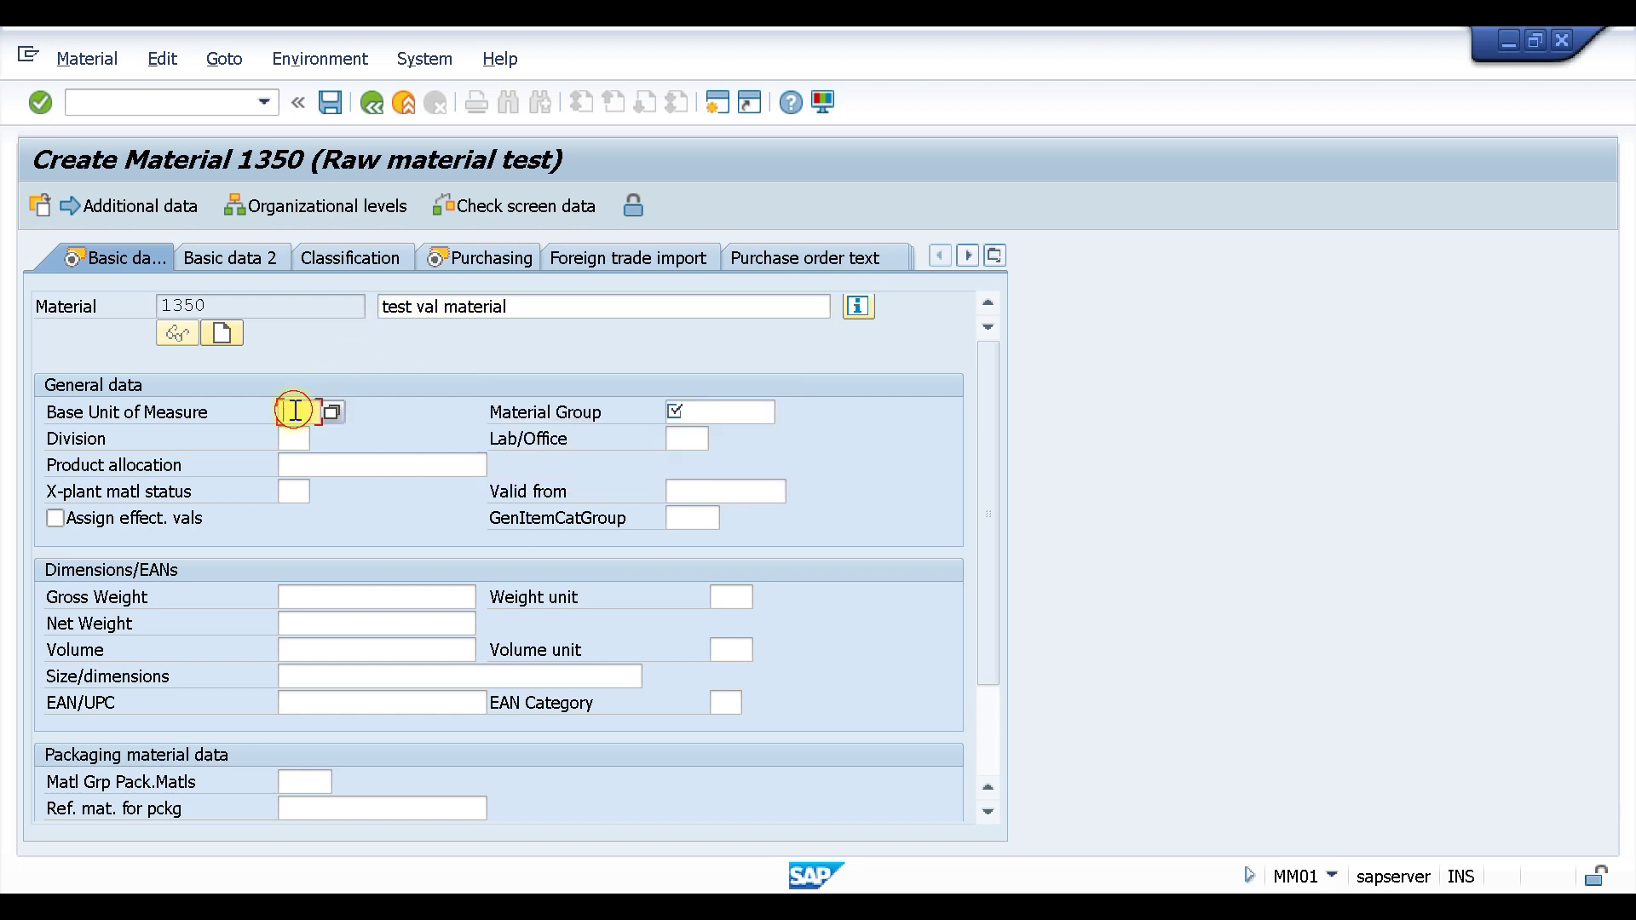
left_click(298, 436)
left_click(695, 409)
left_click(709, 439)
key("Return")
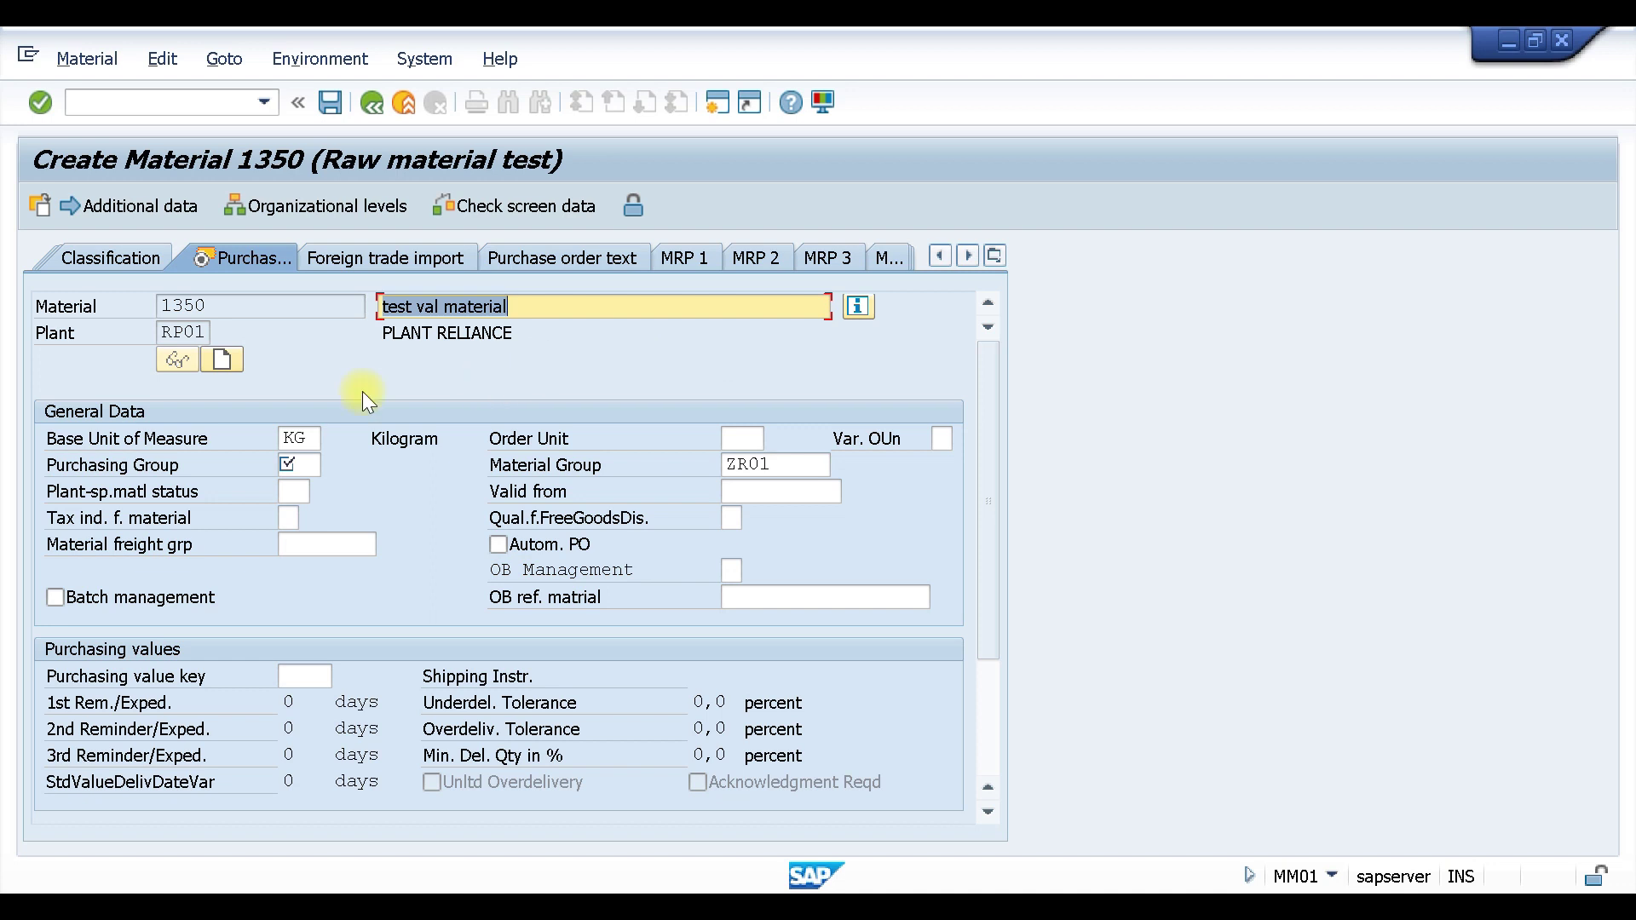
left_click(305, 473)
left_click(306, 487)
key("Return")
key("Return")
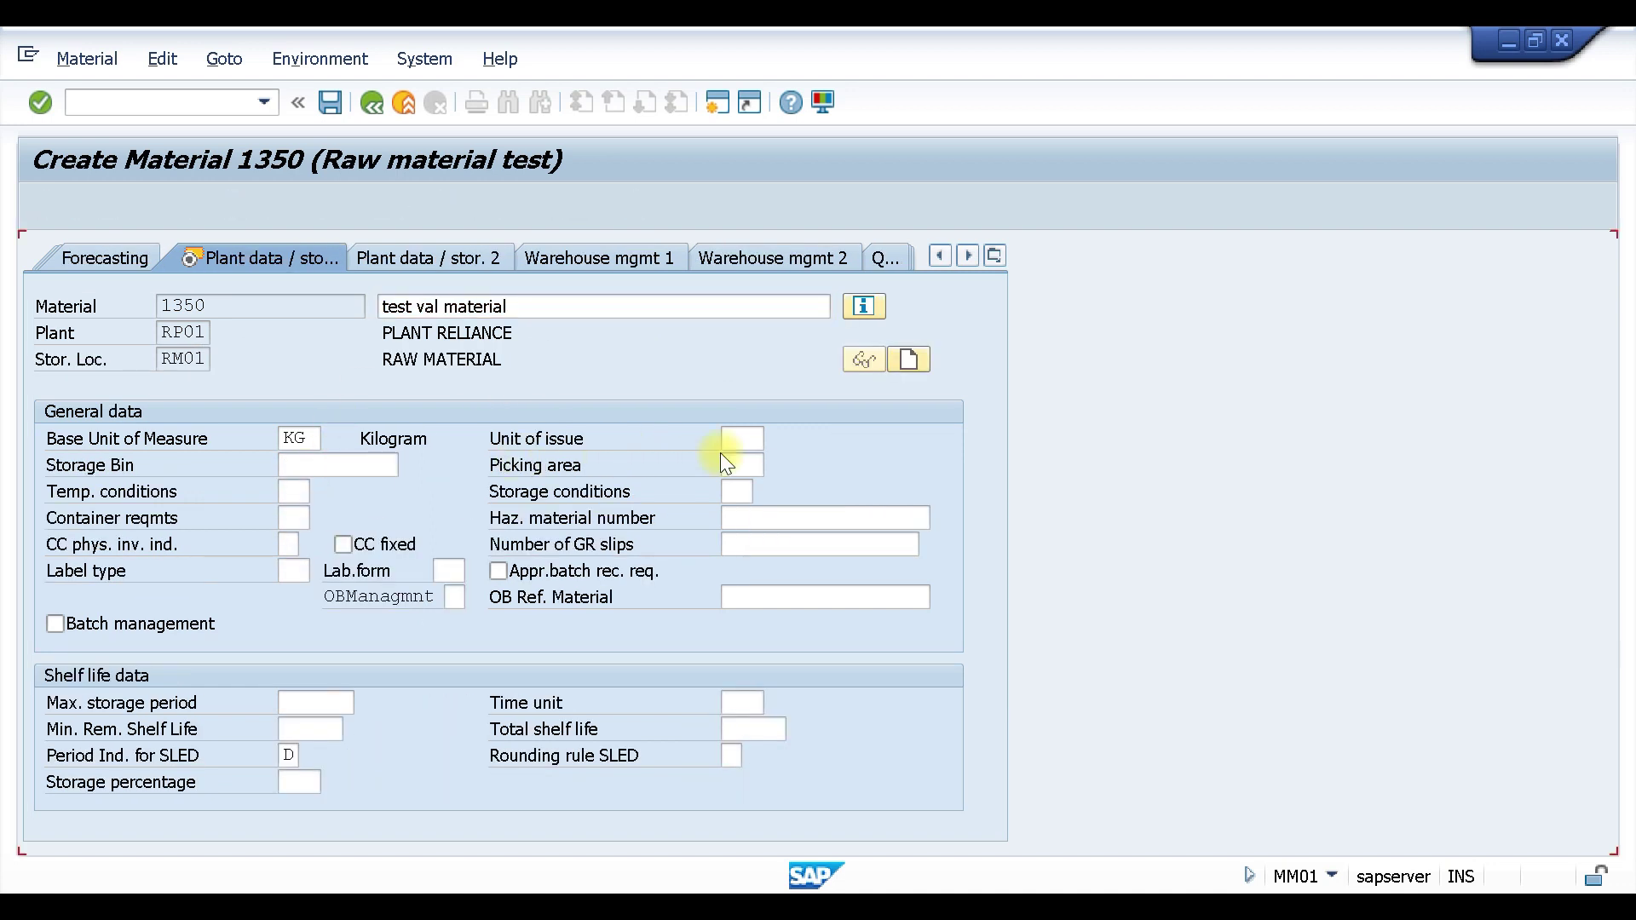
Check the allowed valuation classes for the proposed ZN01, then return to the configuration window.
left_click(311, 571)
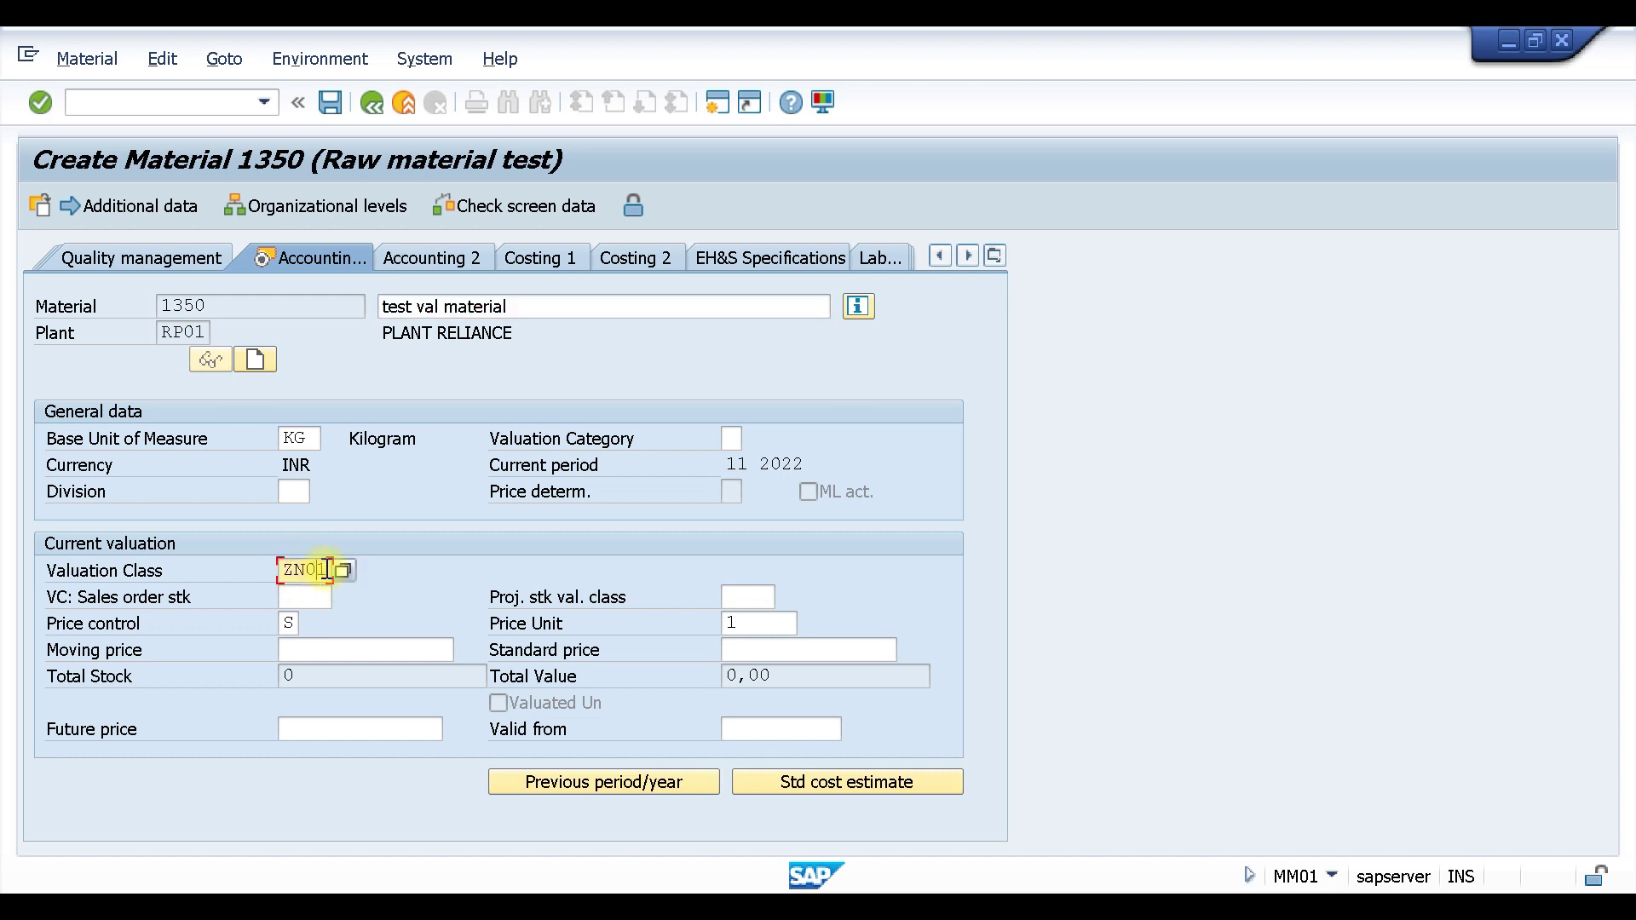
key("F4")
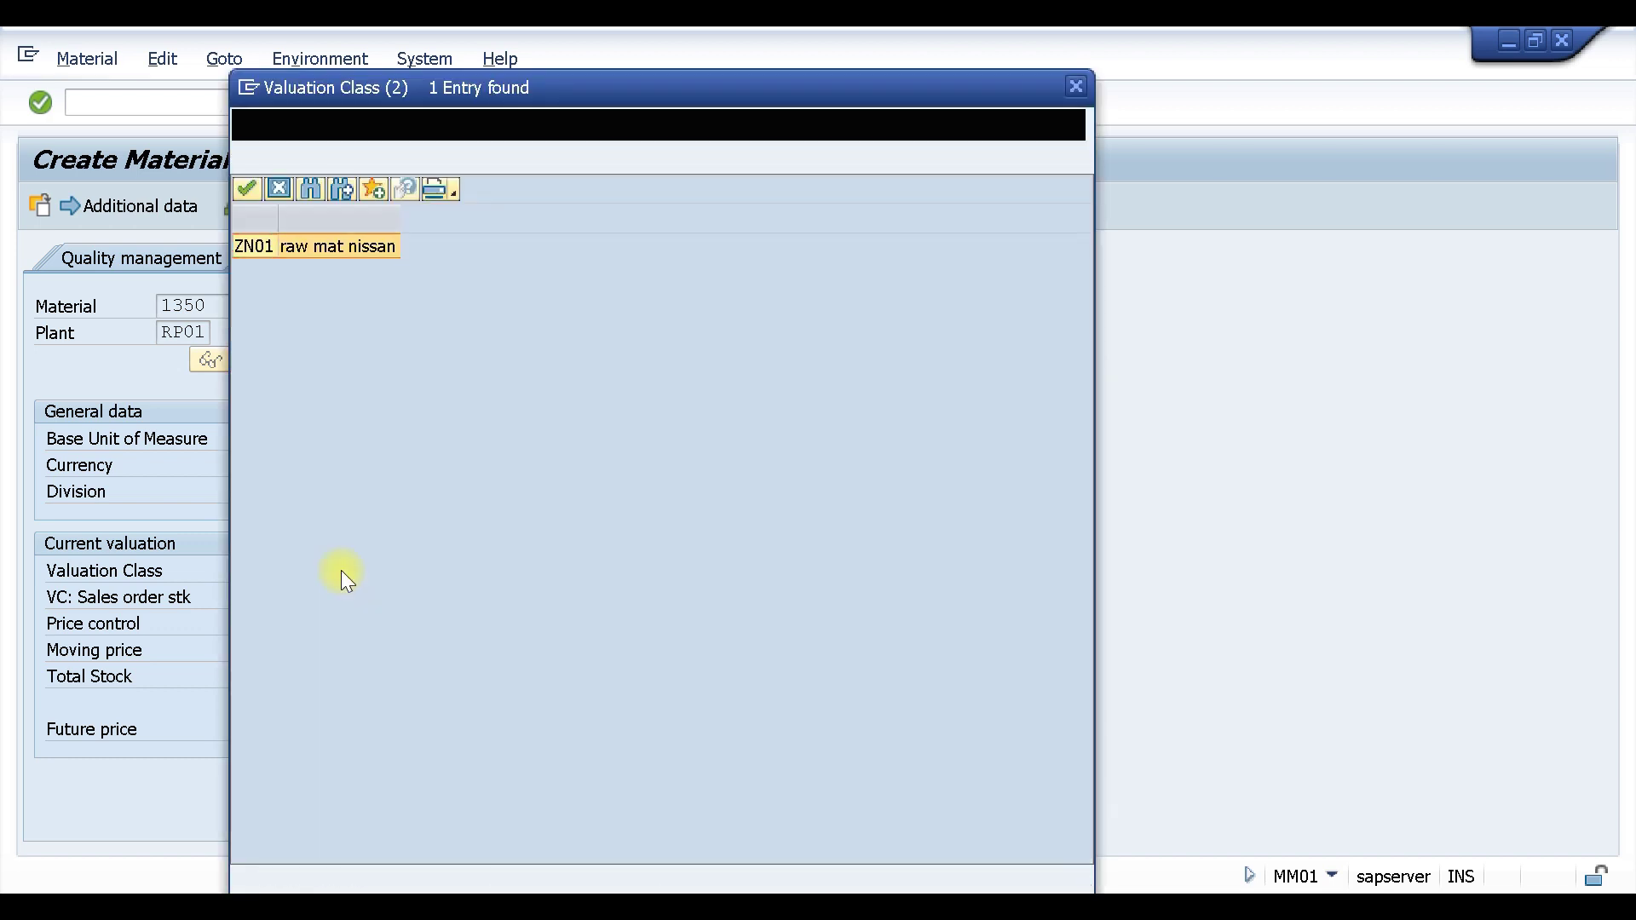
left_click(1077, 86)
mouse_move(825, 890)
left_click(1020, 799)
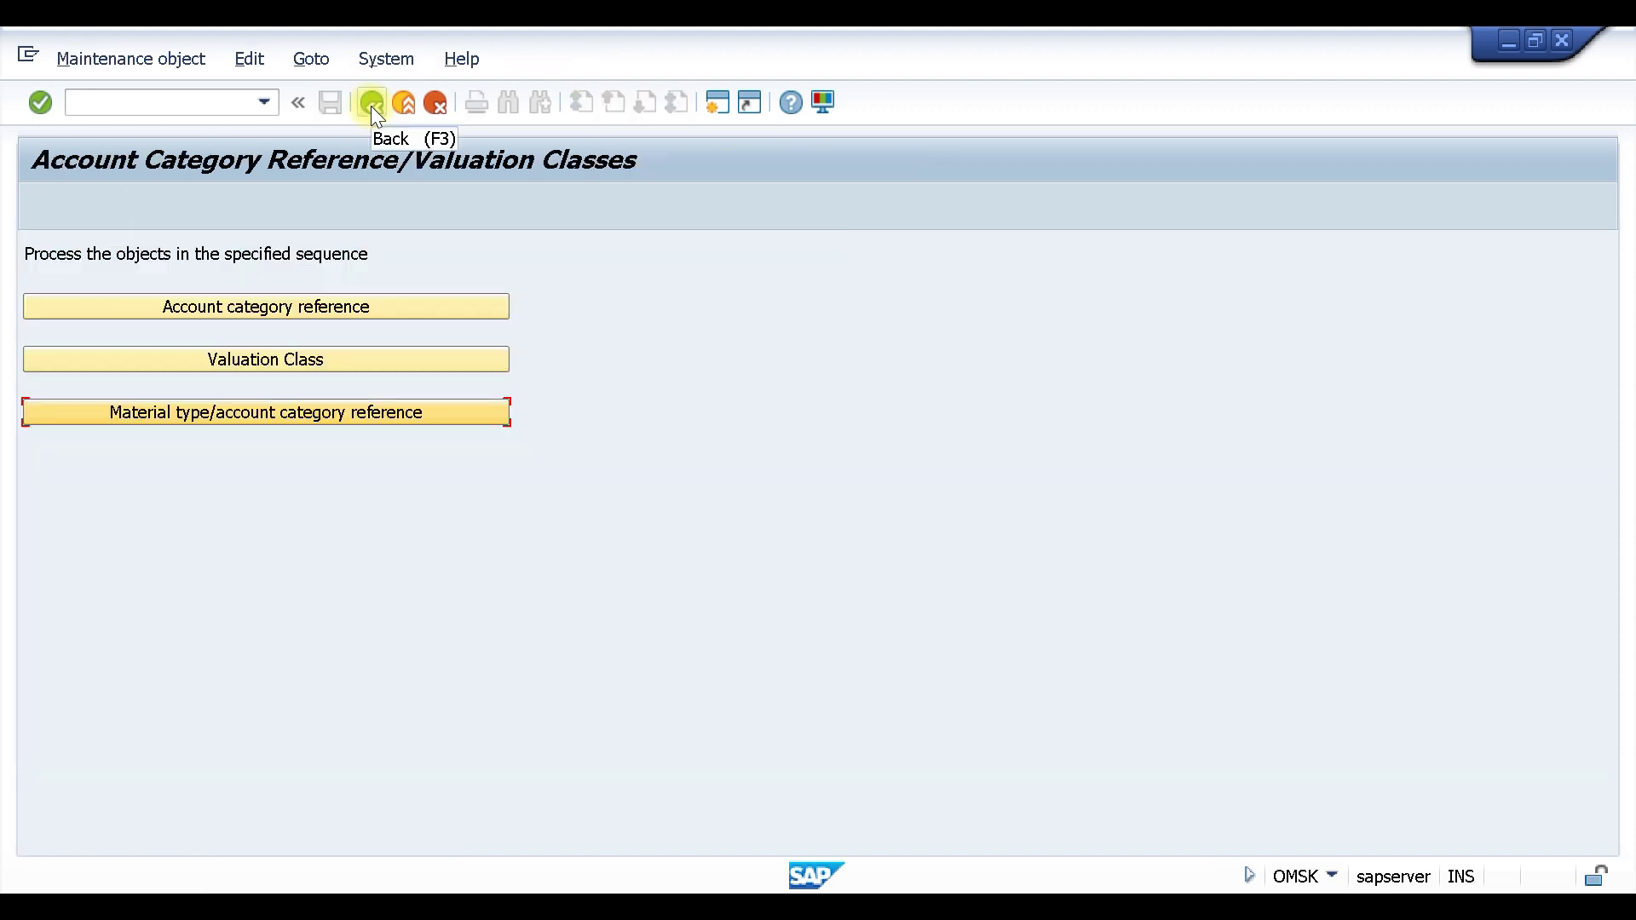
Close the configuration session and restart material creation with /nmm01.
left_click(371, 103)
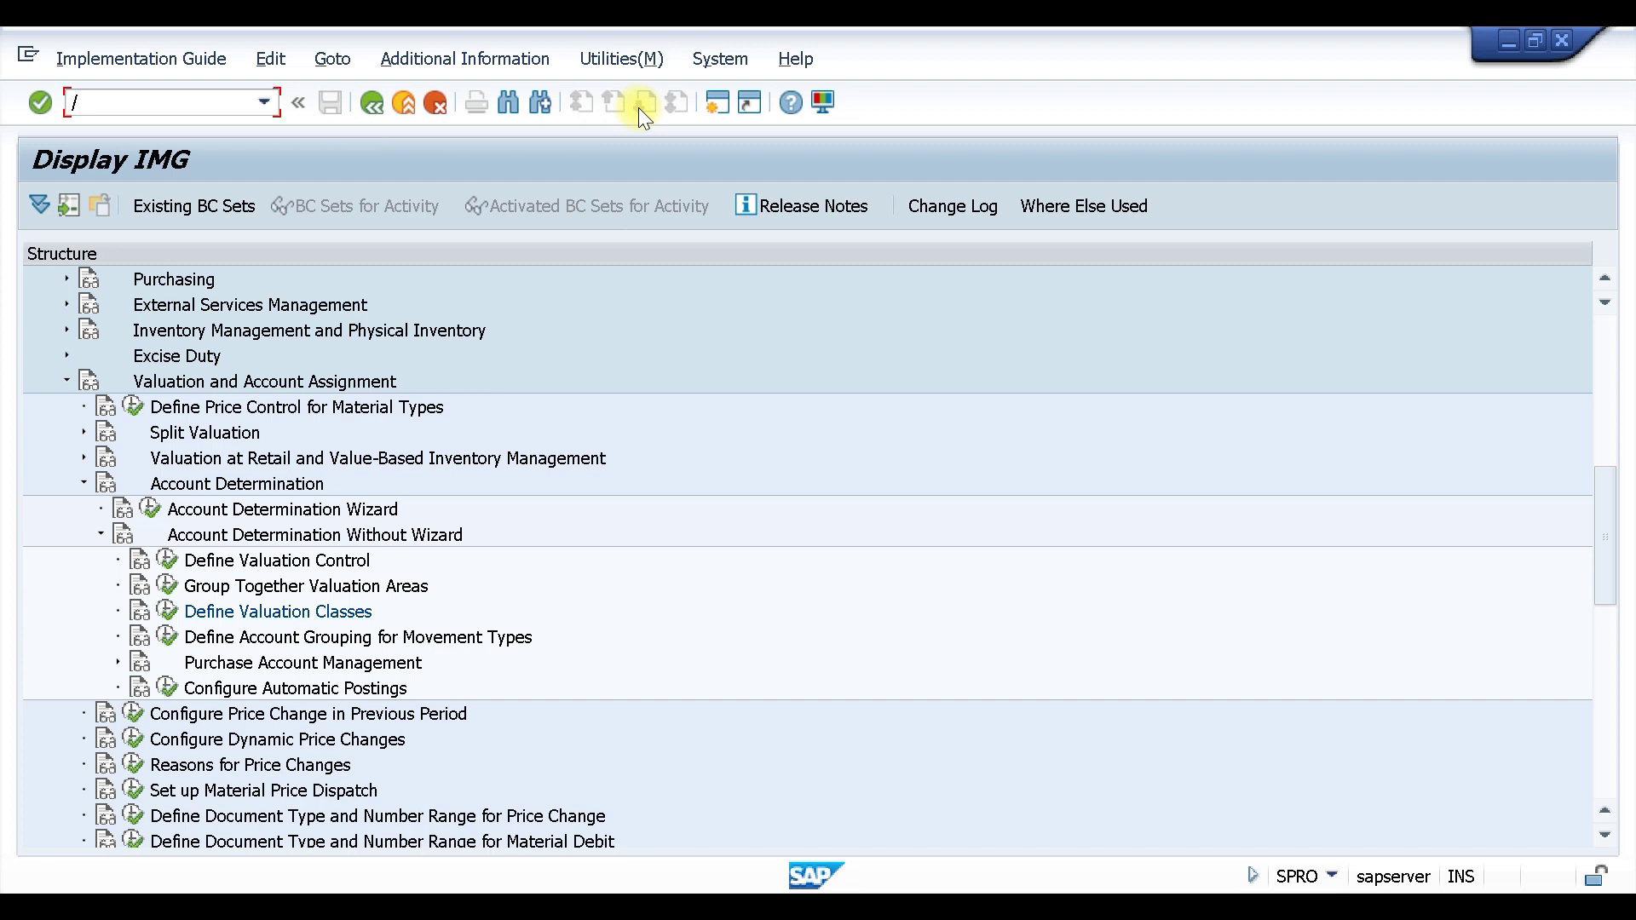
key("Return")
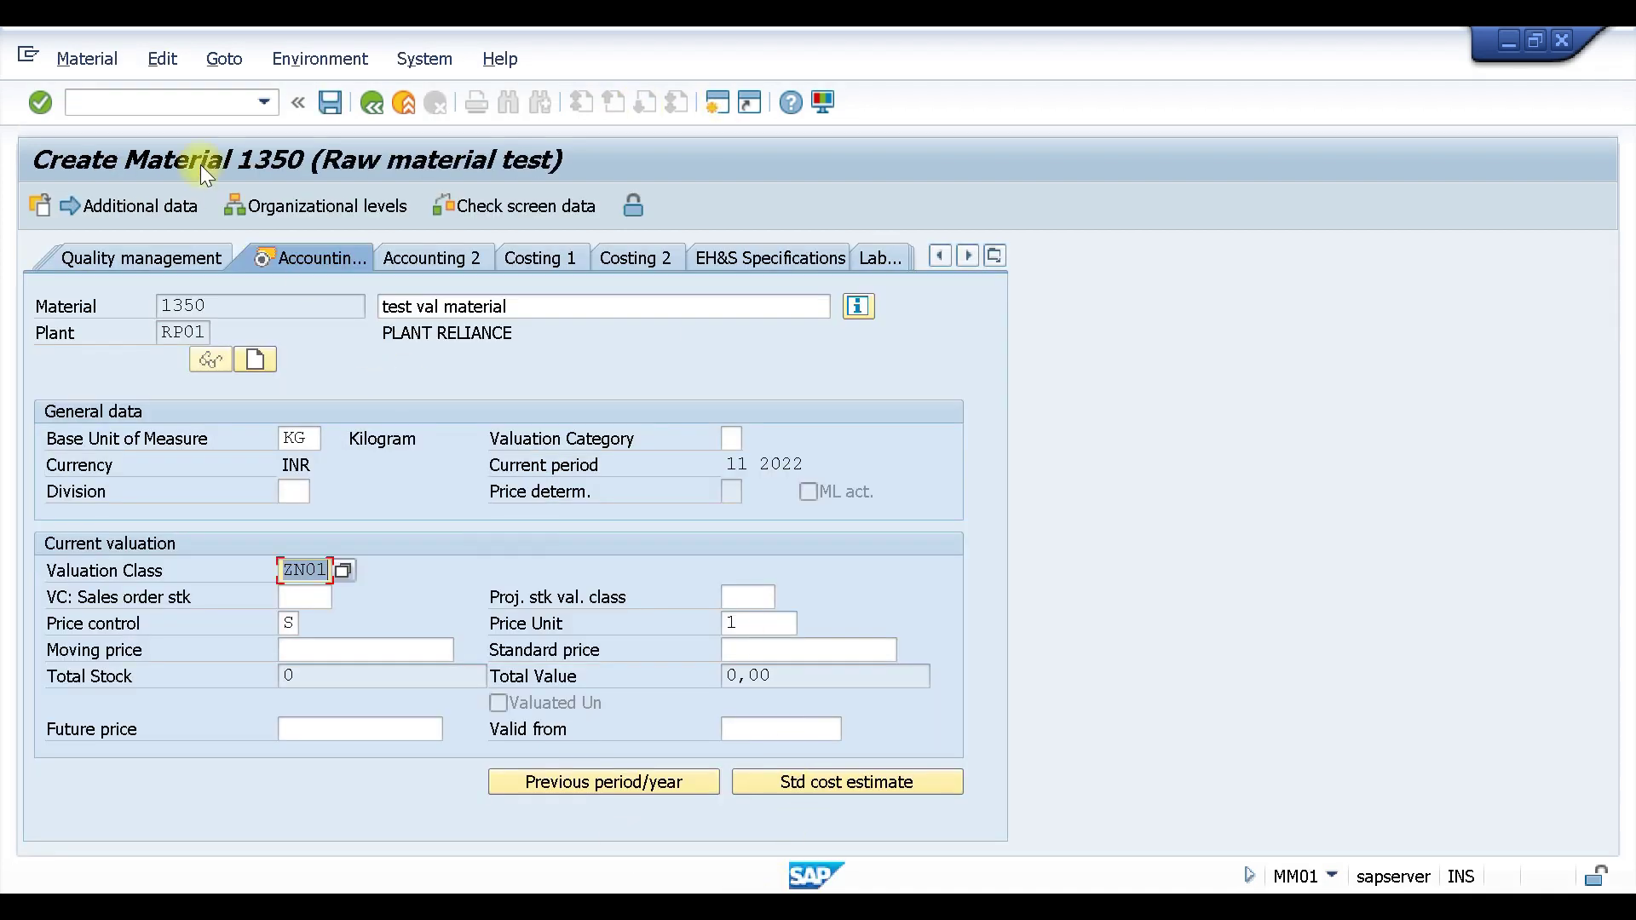
left_click(148, 97)
type("/nmm01")
key("Return")
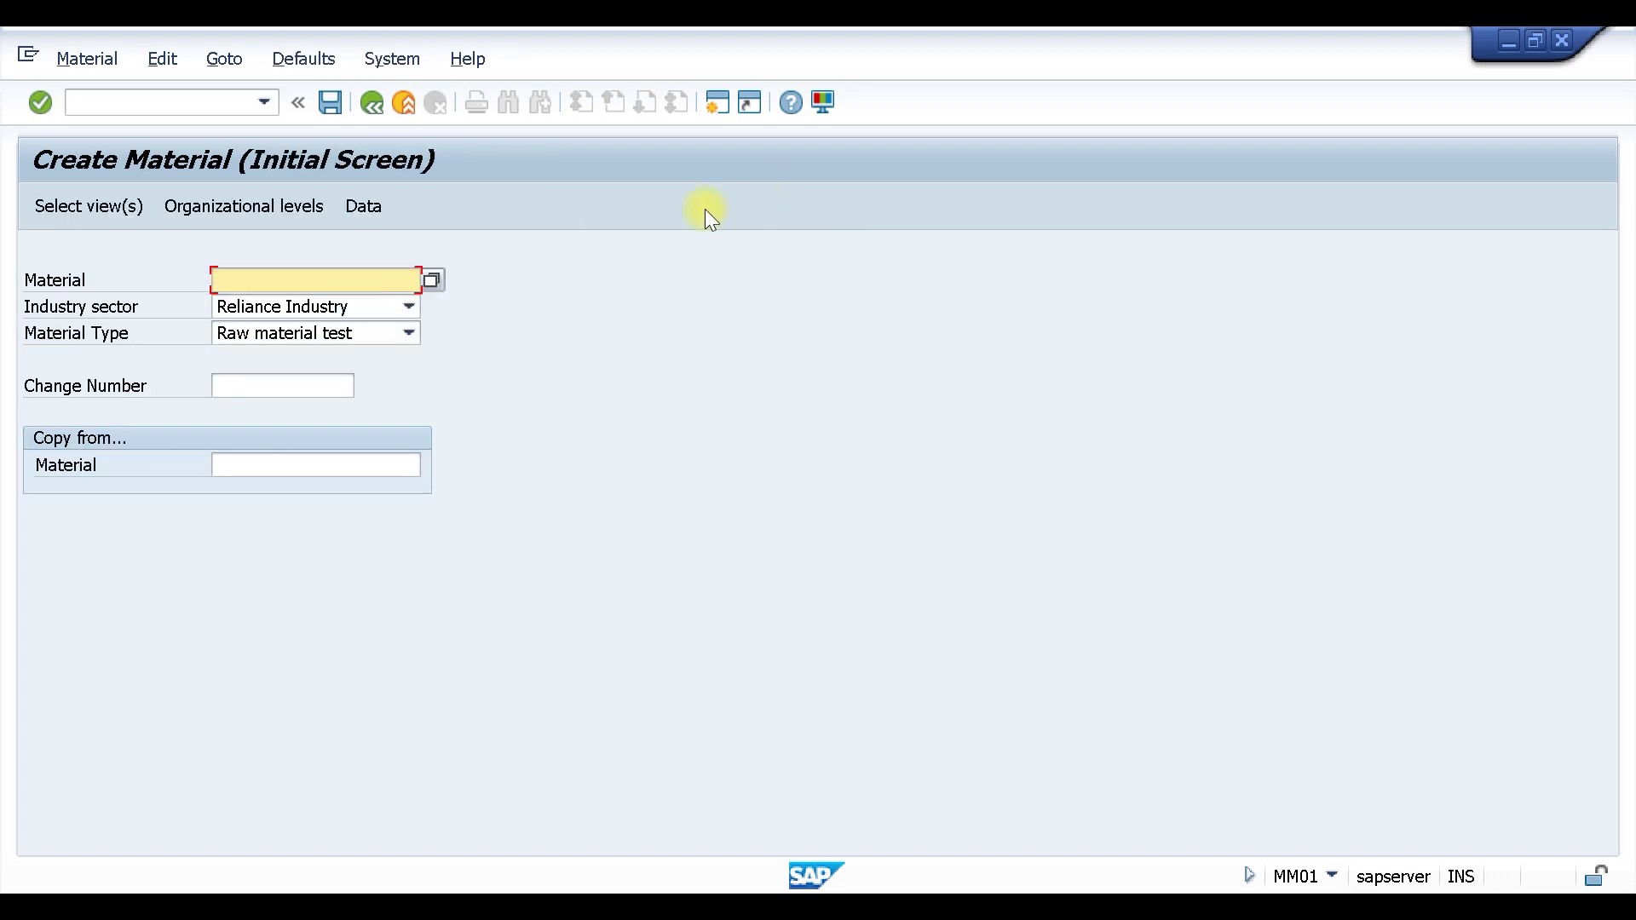
Select the views and set plant RP01 and storage location RM01, opening material 1351.
key("Return")
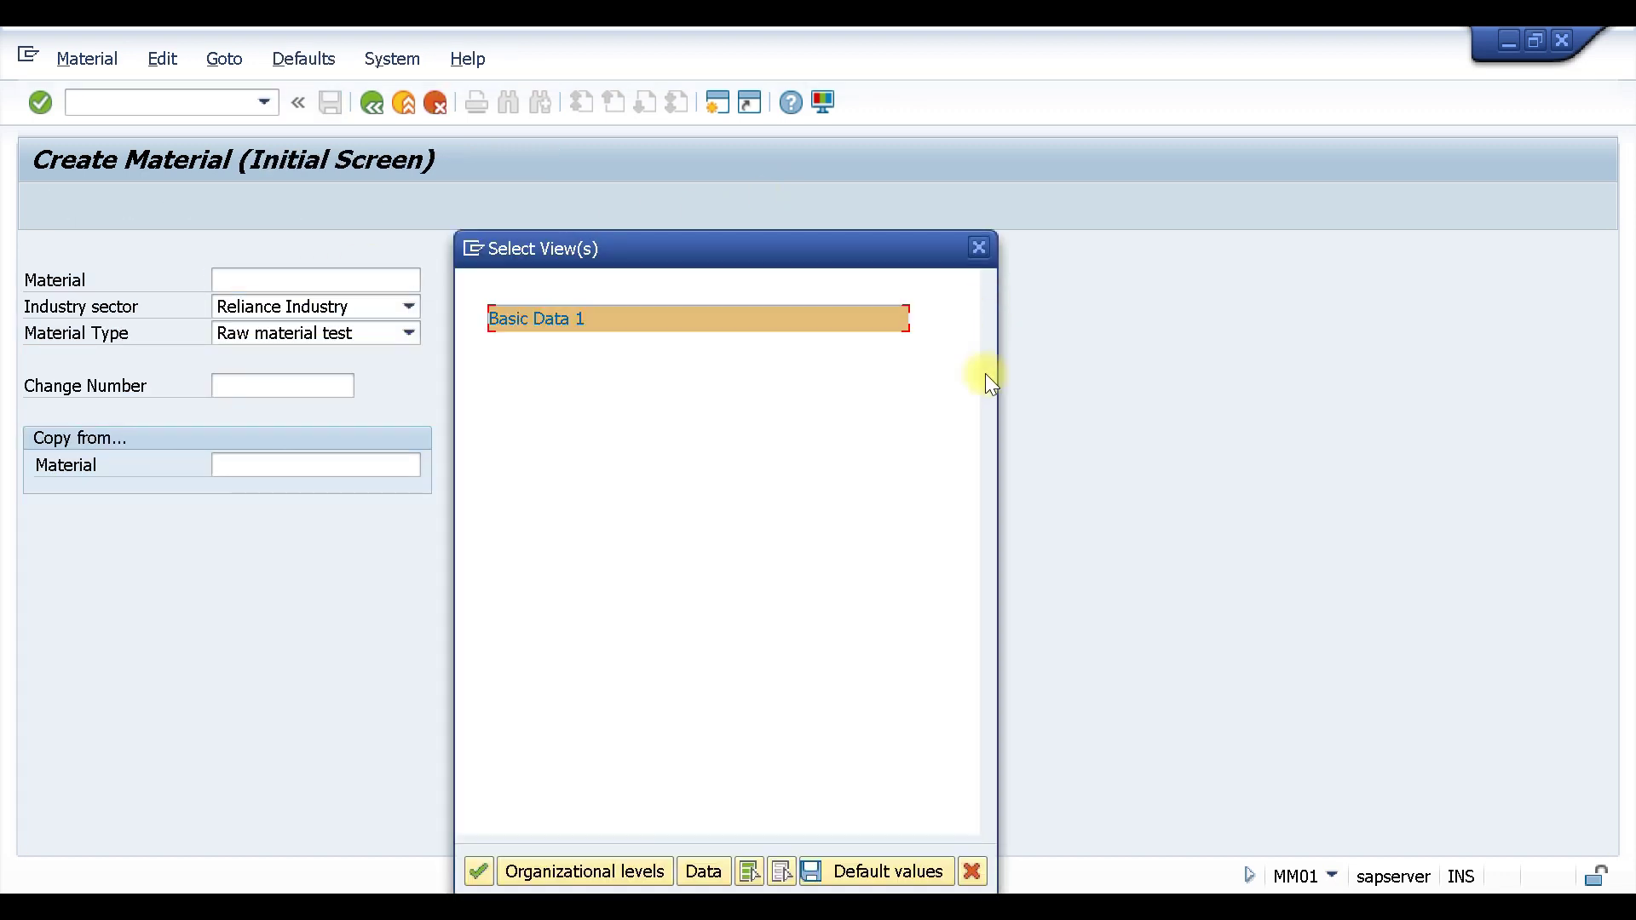
left_click(588, 867)
left_click(486, 350)
left_click(497, 372)
left_click(486, 377)
left_click(497, 400)
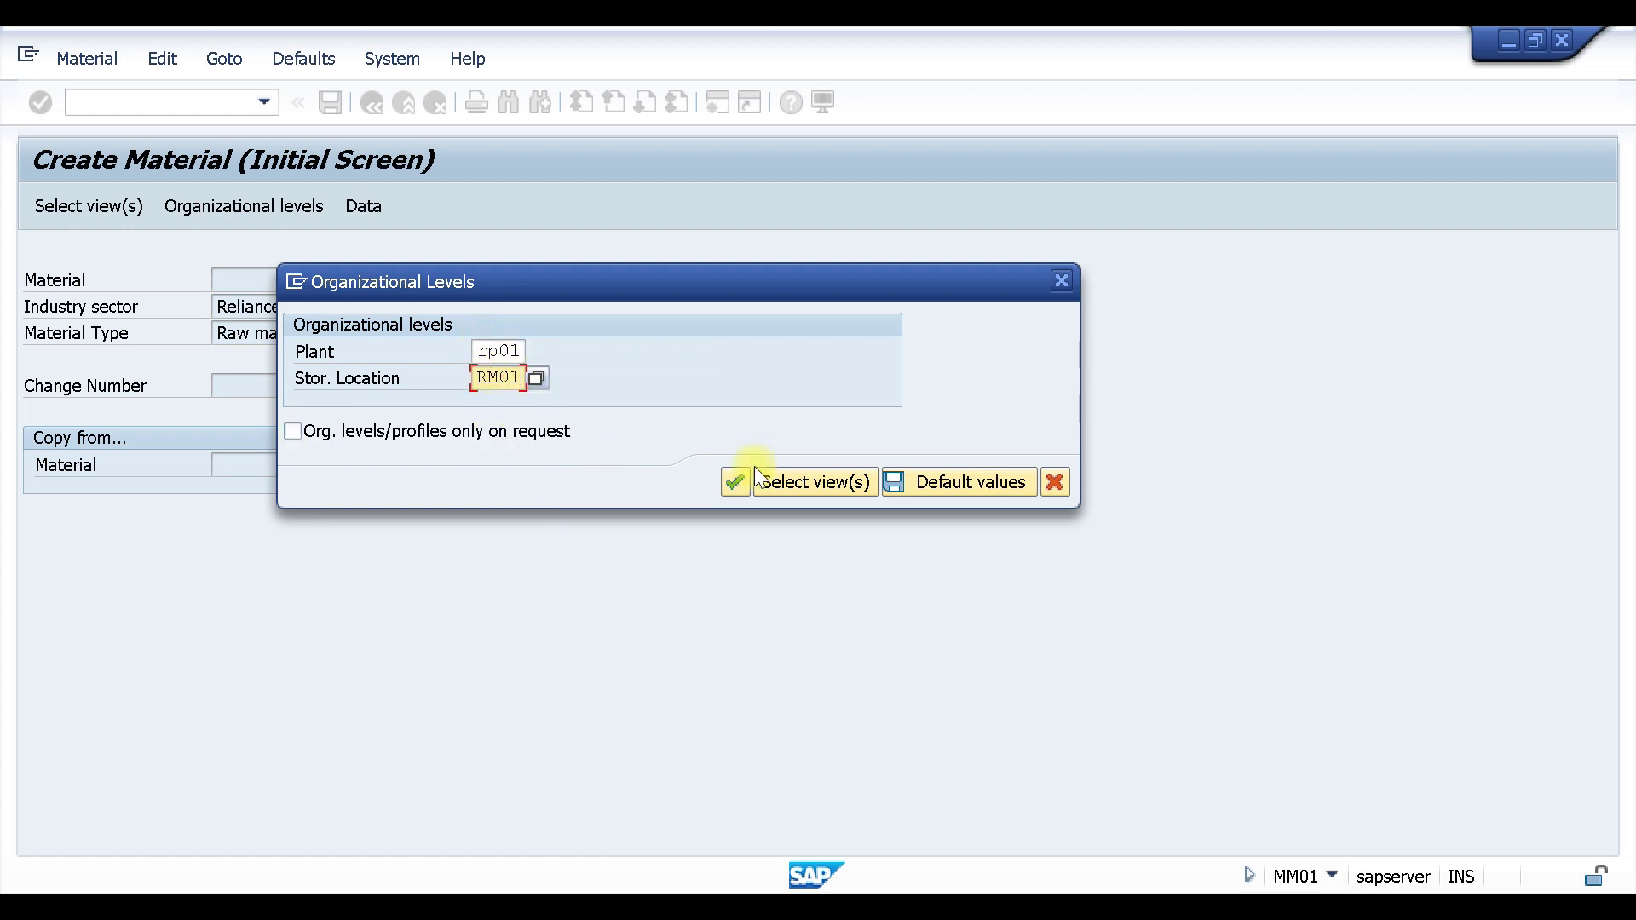
left_click(738, 481)
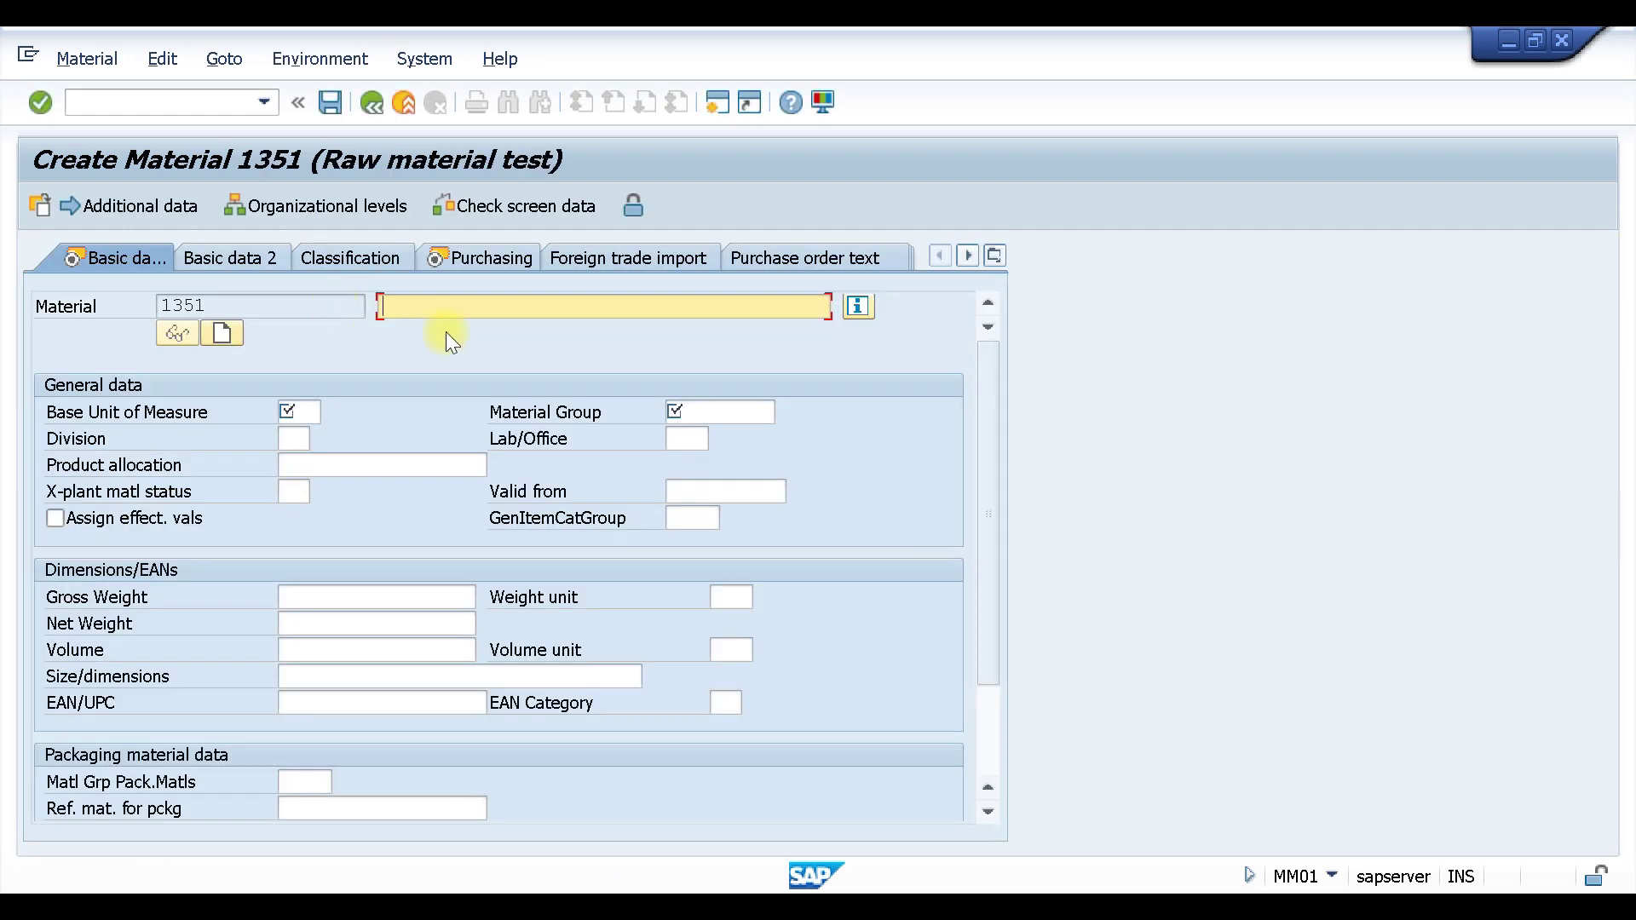
Enter description 'test val material', base unit KG, material group ZR01 and purchasing group Z01.
left_click(427, 332)
left_click(286, 415)
type("KG")
left_click(711, 416)
type("ZR01")
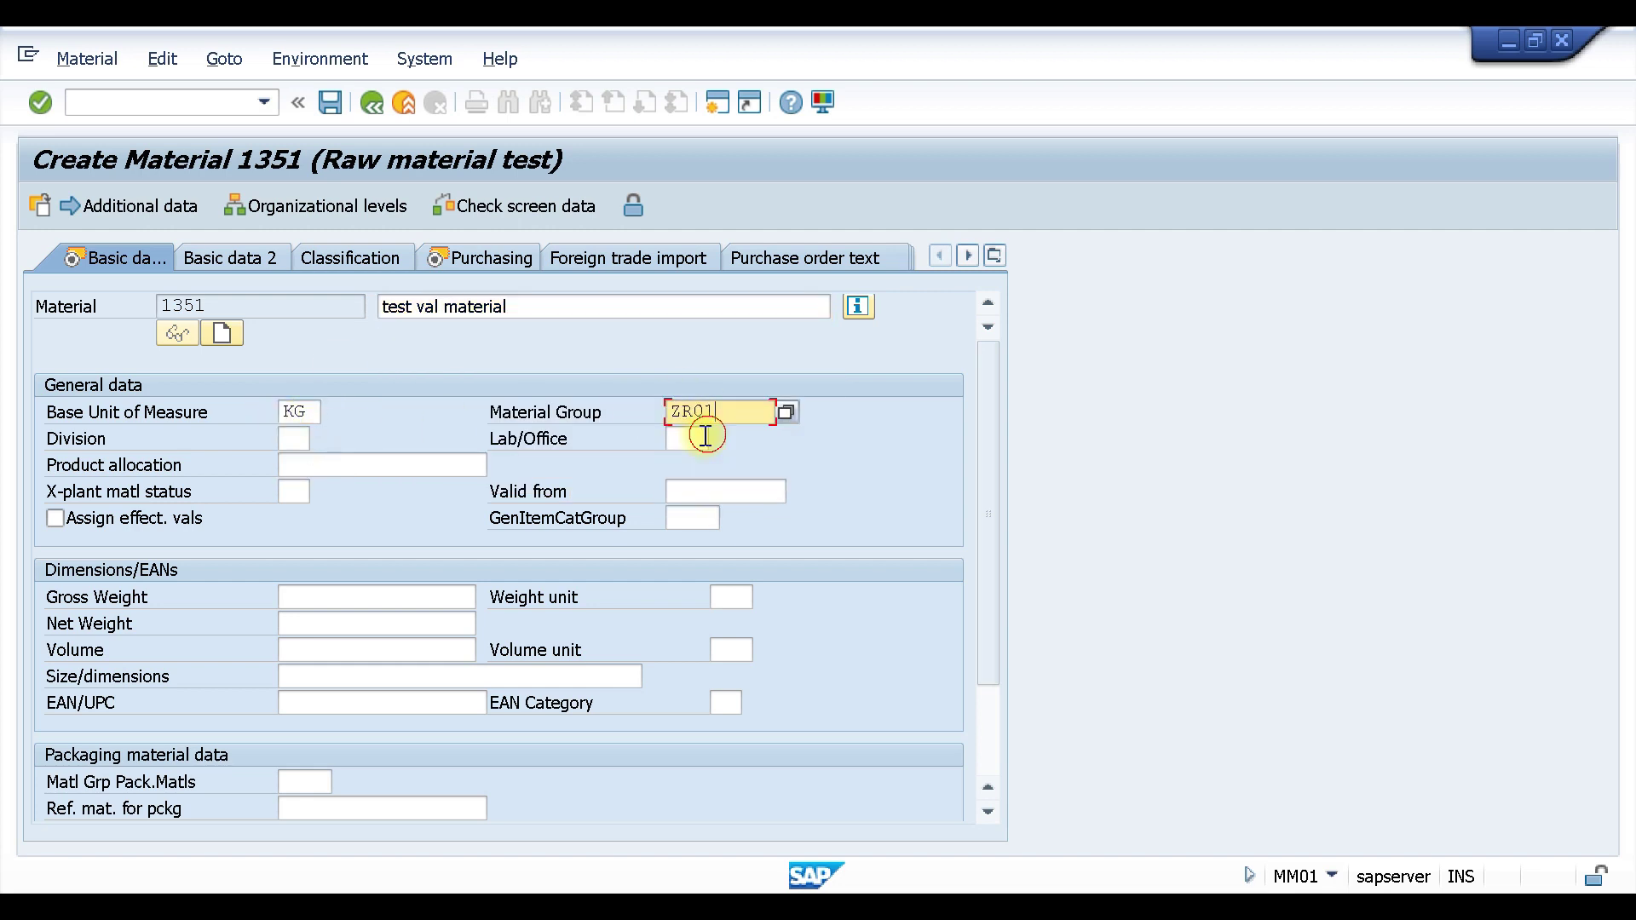
key("Return")
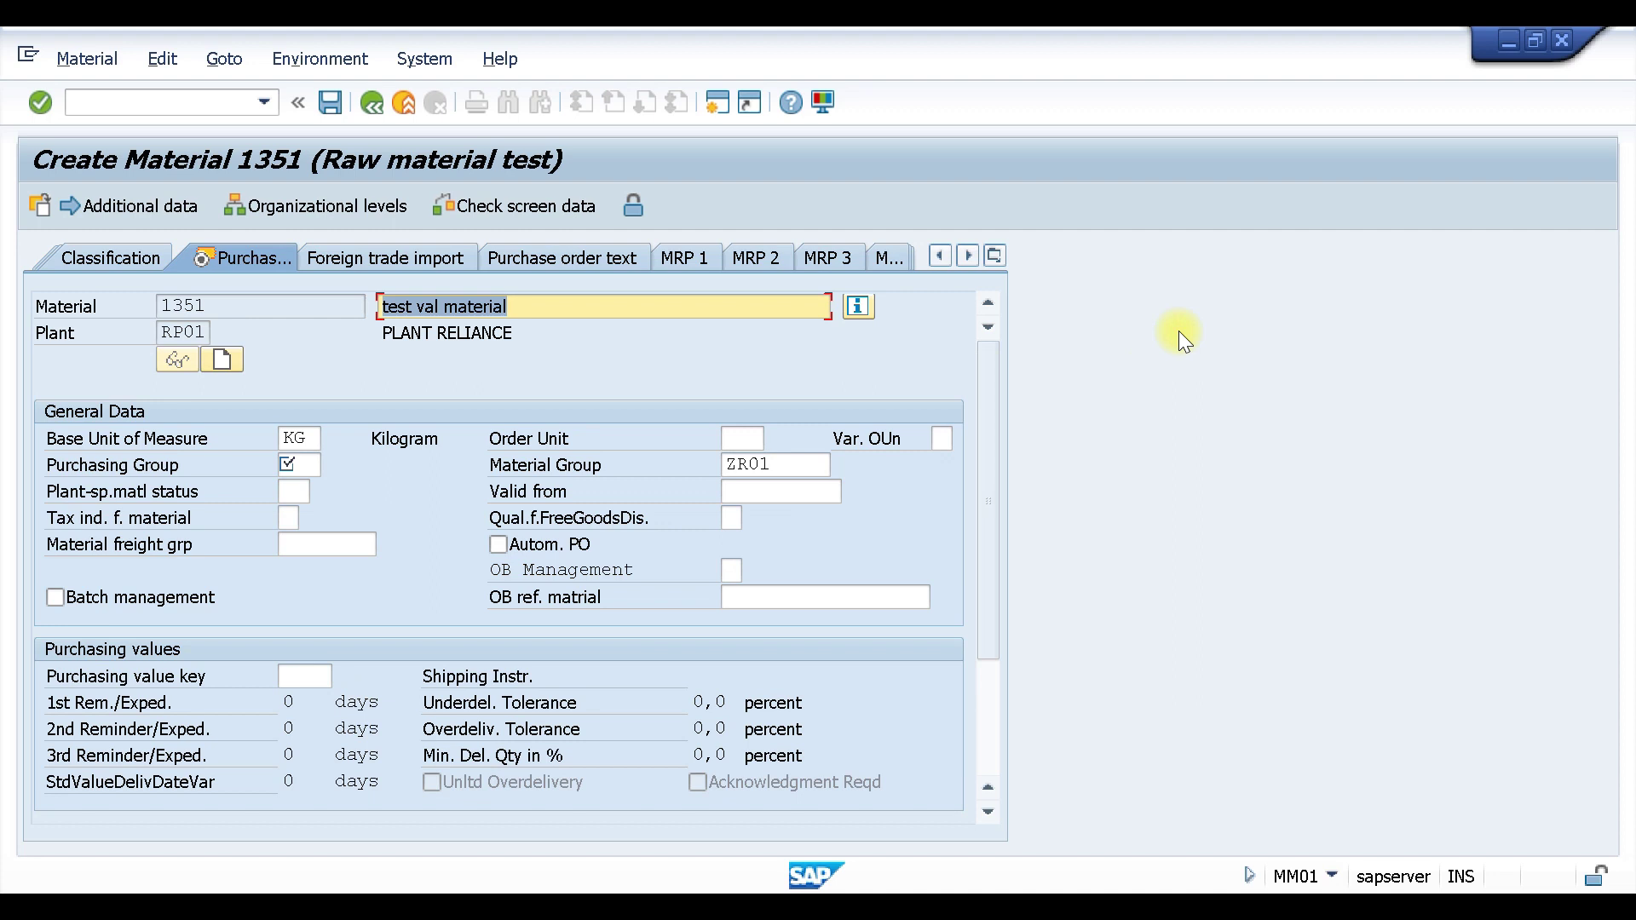
left_click(305, 462)
type("Z01")
key("Return")
key("Return")
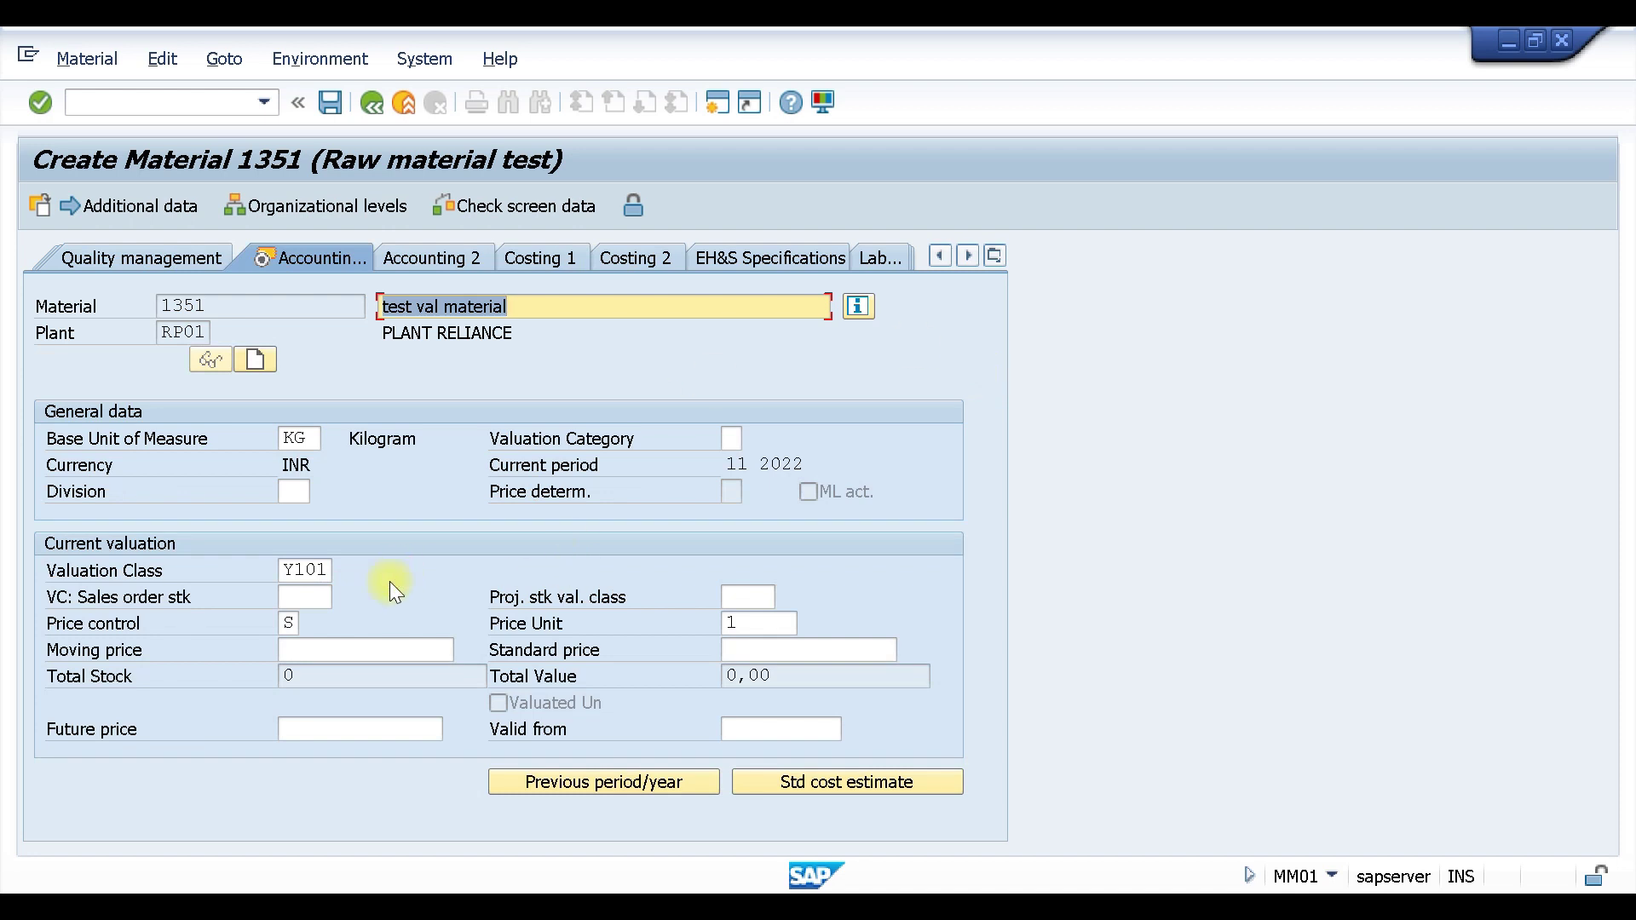
Verify that Y101 is the proposed and only allowed valuation class on Accounting 1.
left_click_drag(282, 569, 377, 572)
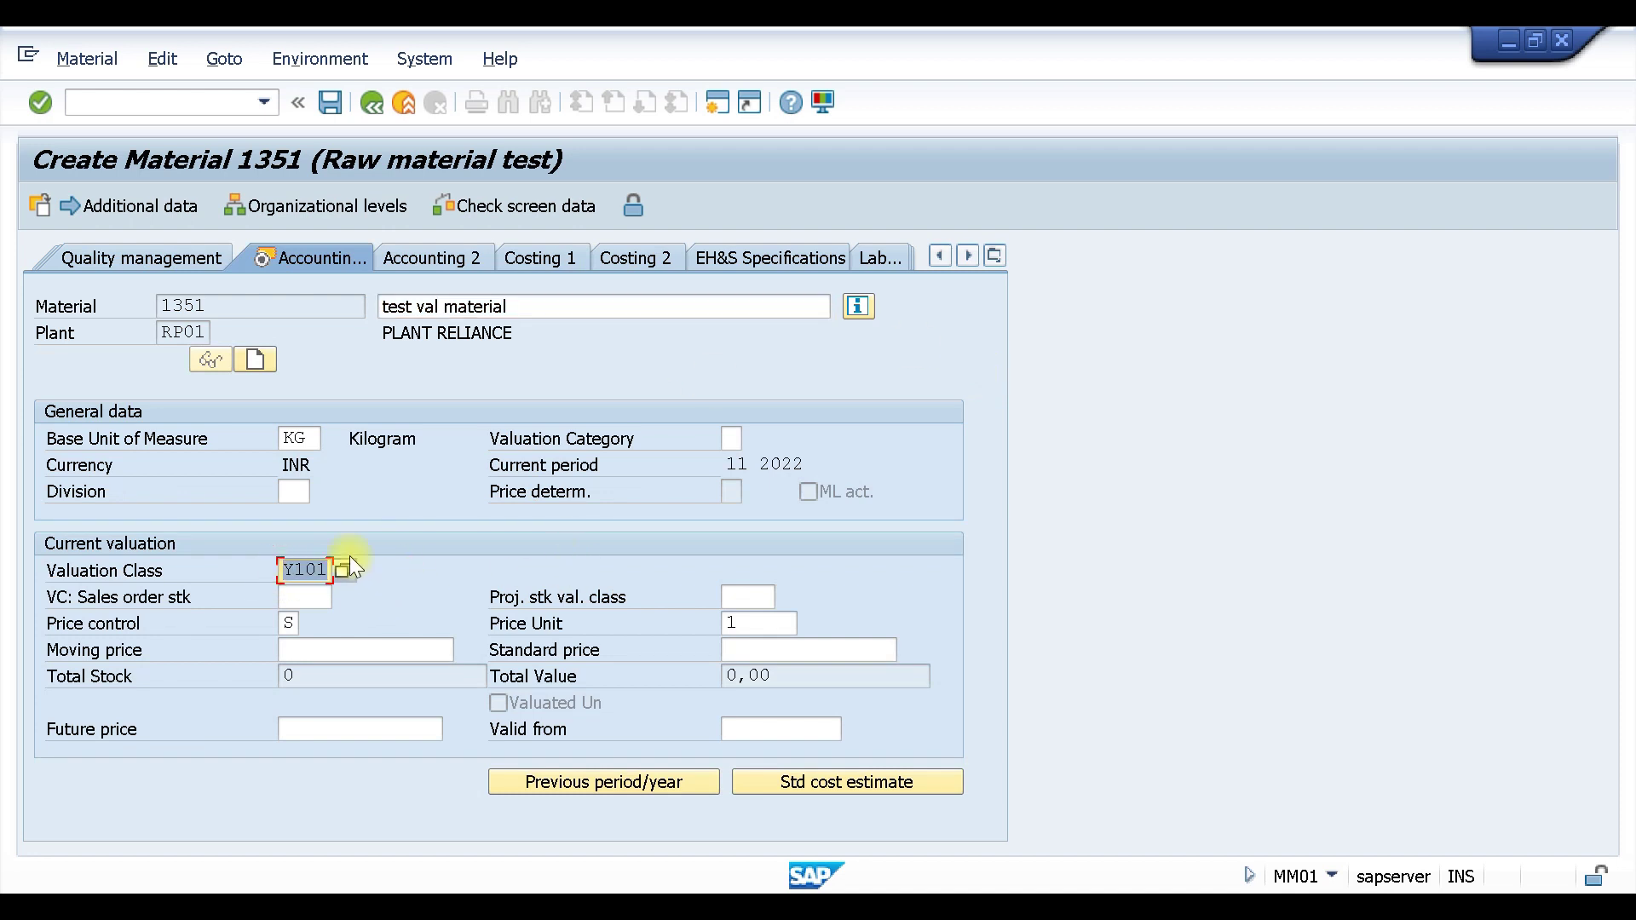
left_click(345, 569)
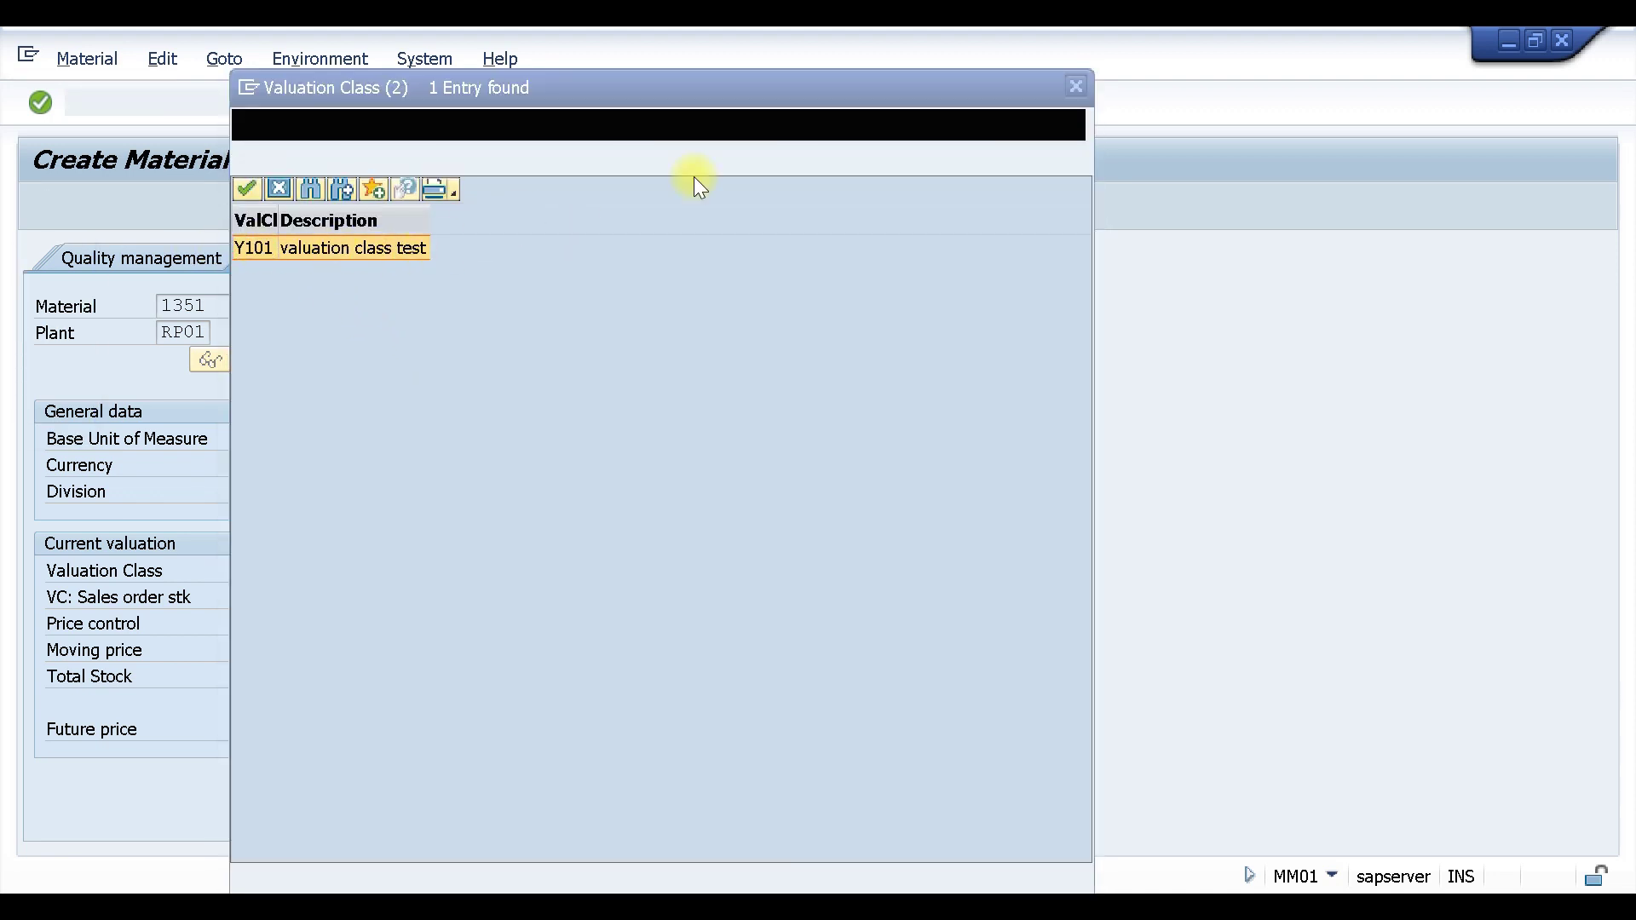
left_click(1072, 85)
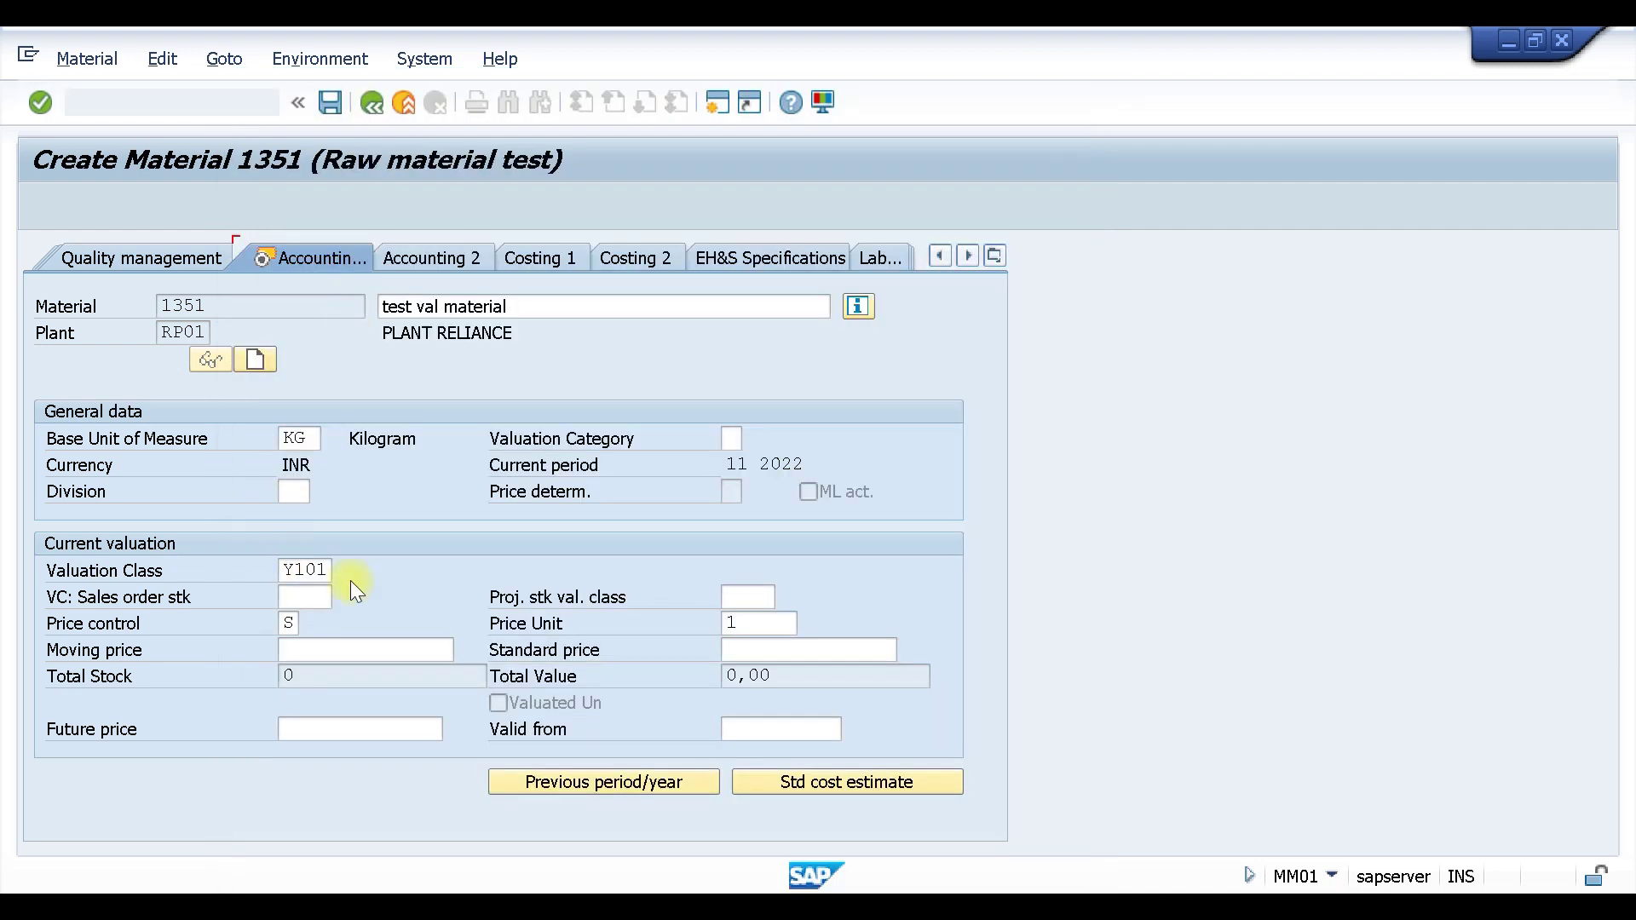
left_click(290, 569)
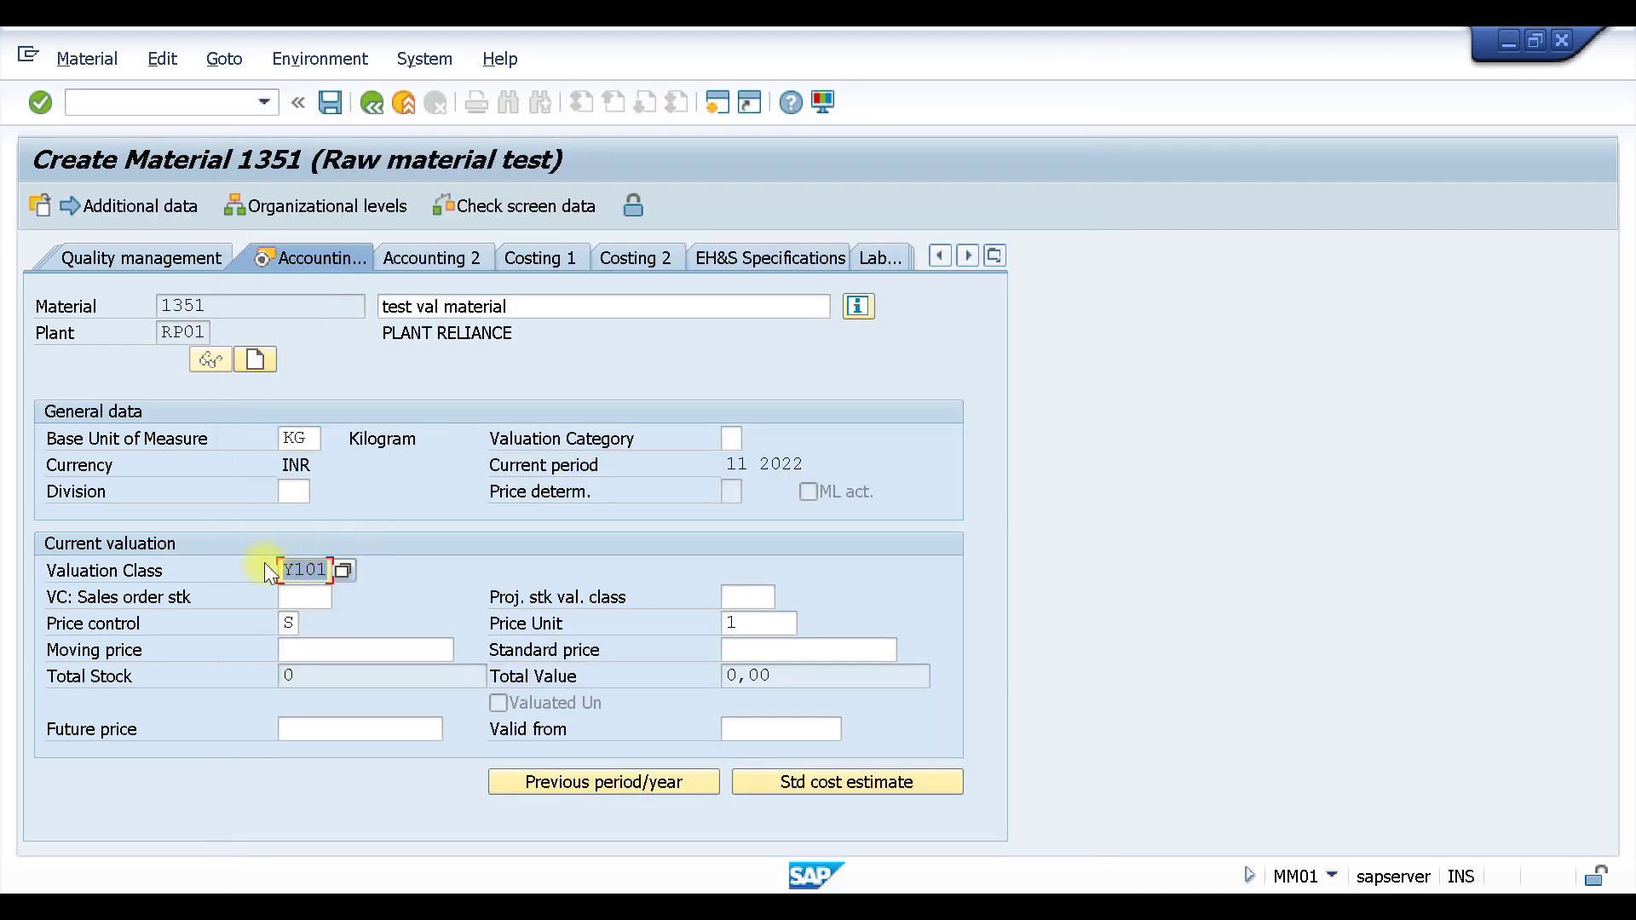
Enter standard price 10 alongside valuation class Y101 and confirm saving material 1351.
double_click(295, 569)
left_click(748, 649)
type("10")
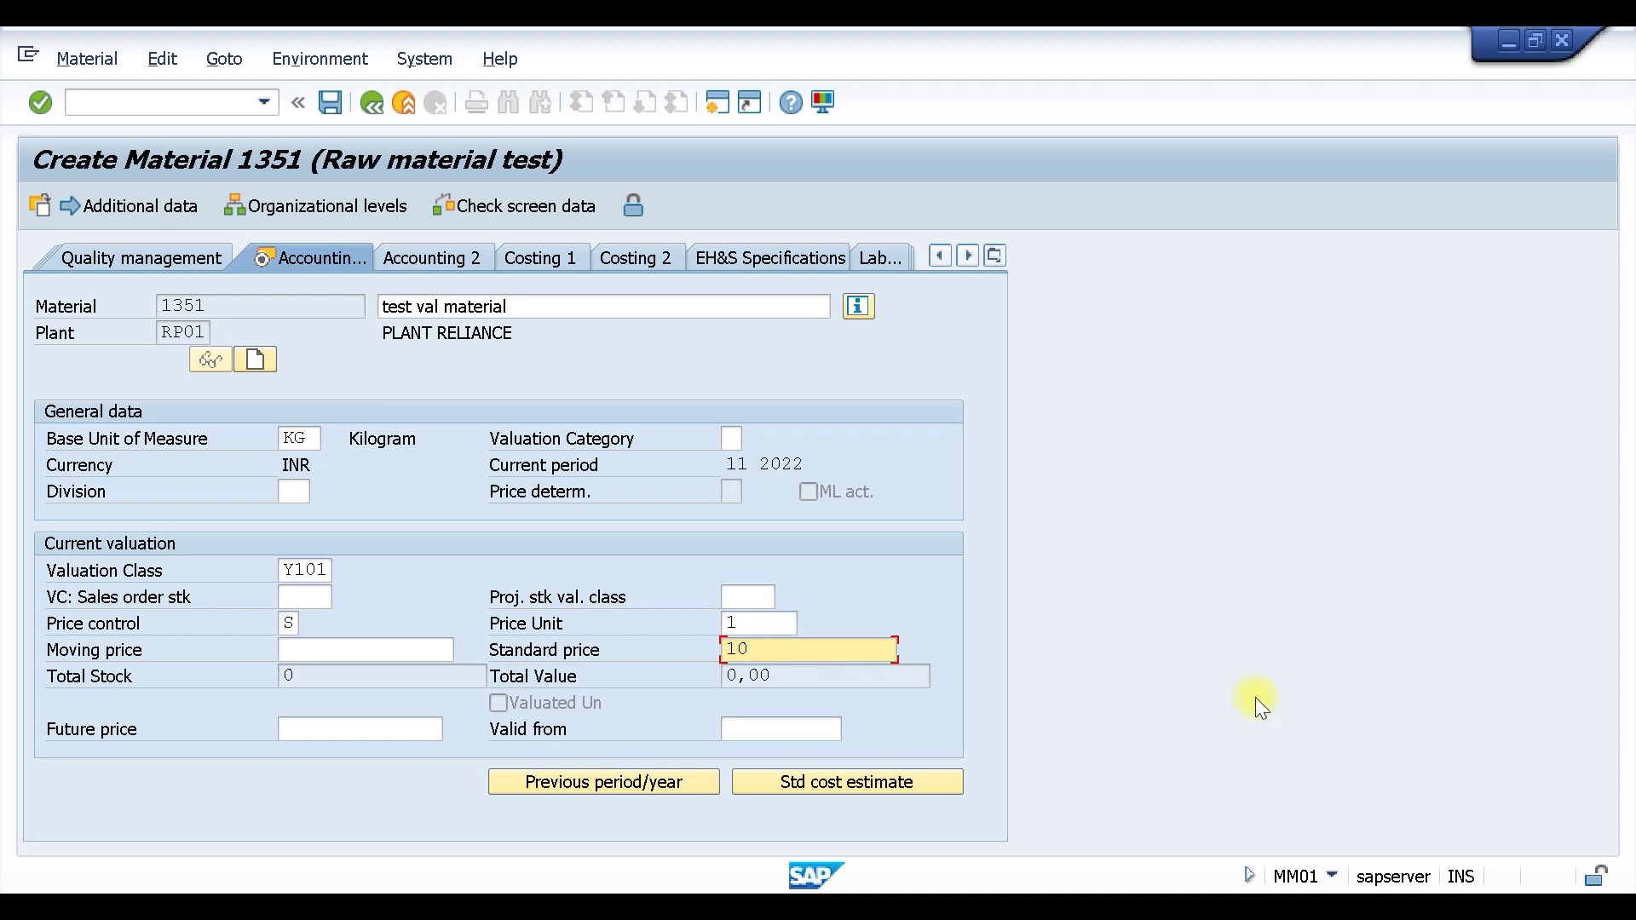
key("Return")
left_click(426, 563)
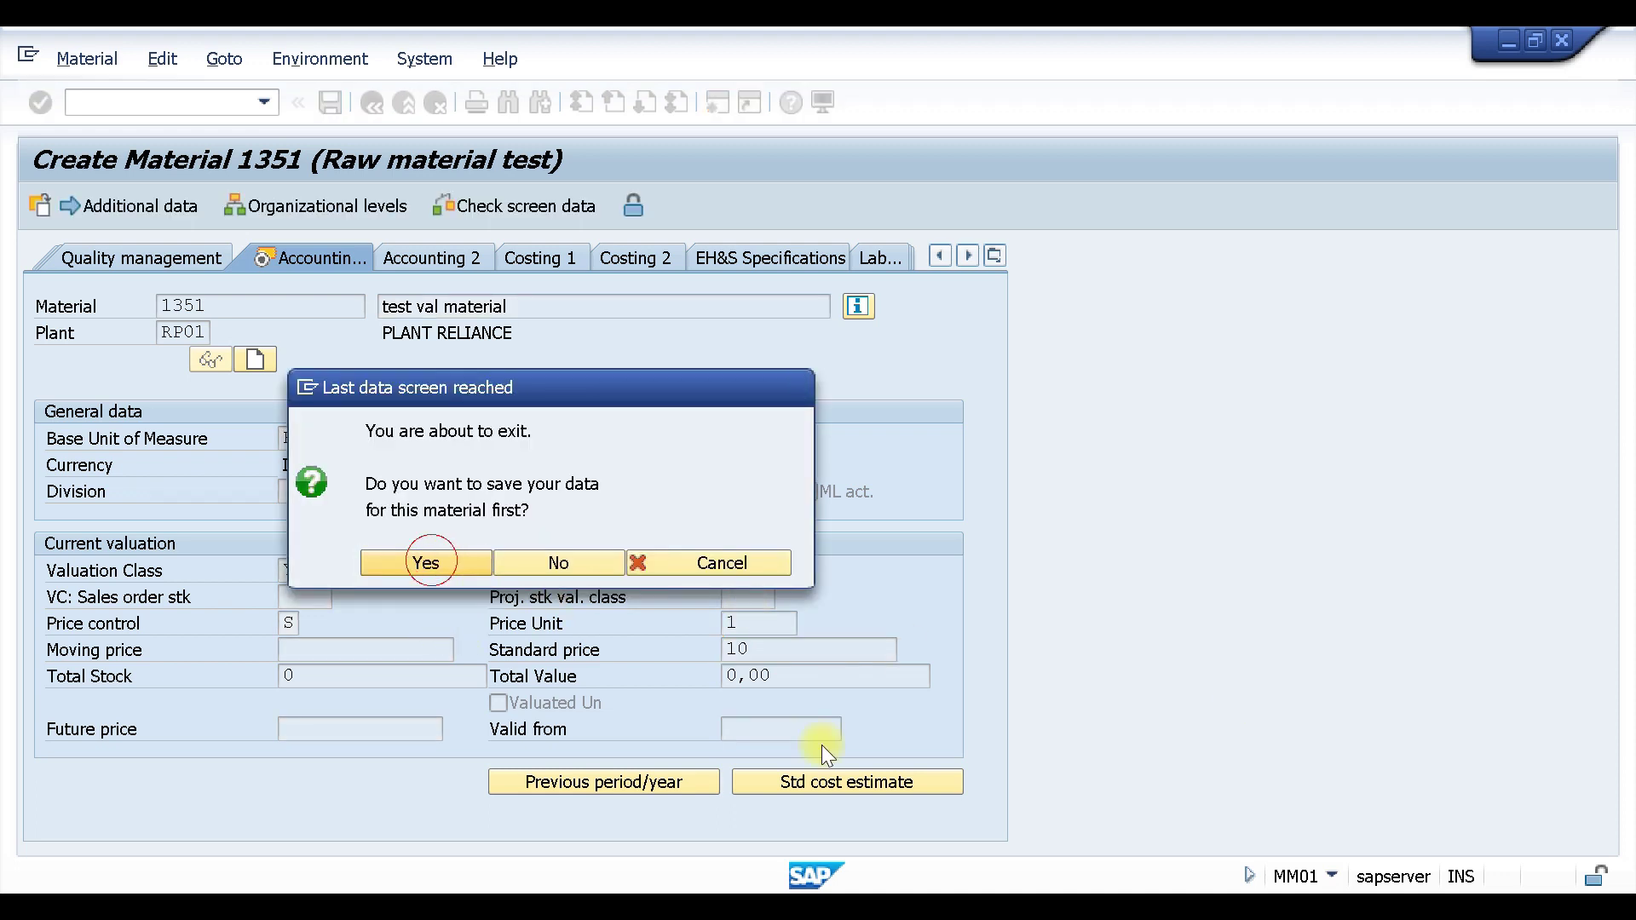